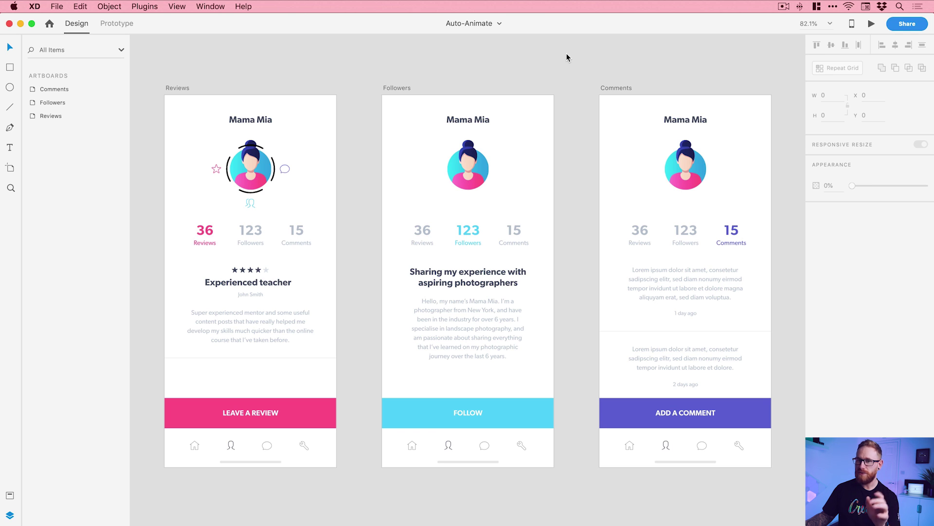
# Step: Examine the avatar, surrounding icons and statistics on the Reviews artboard and compare them with the Followers and Comments artboards
pyautogui.press('z')
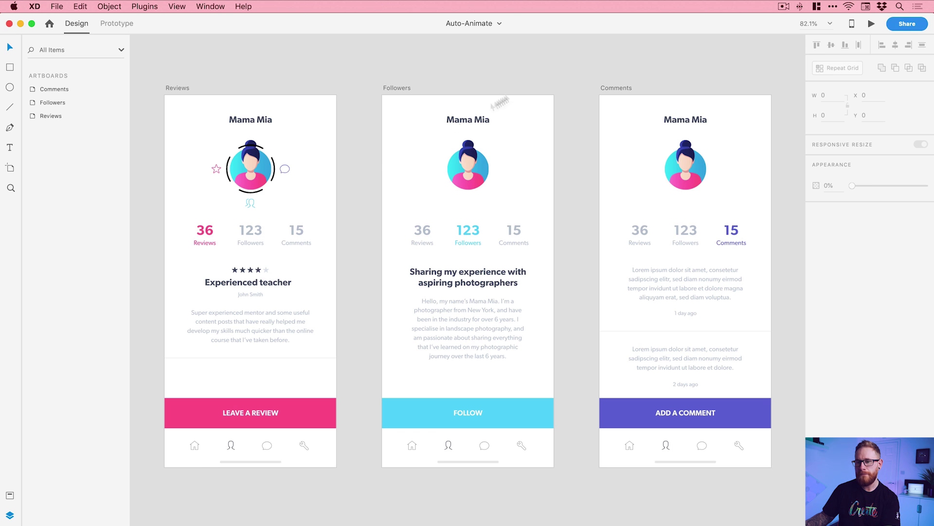
pyautogui.click(246, 175)
pyautogui.click(246, 176)
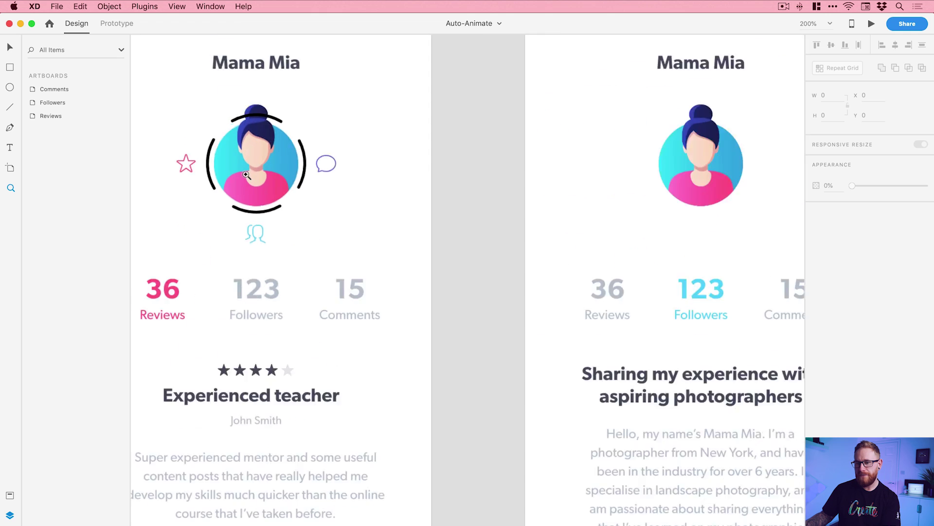
pyautogui.moveTo(244, 173); pyautogui.dragTo(392, 183)
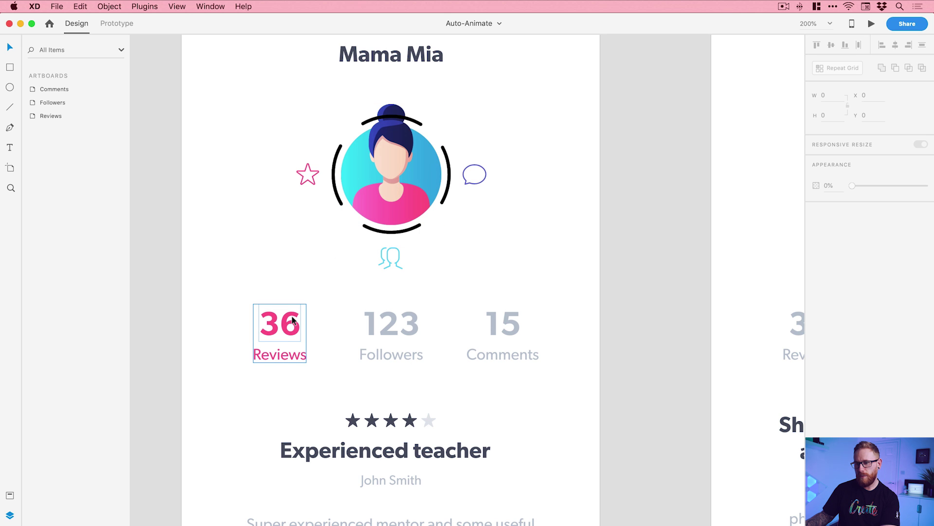
pyautogui.press('super+1')
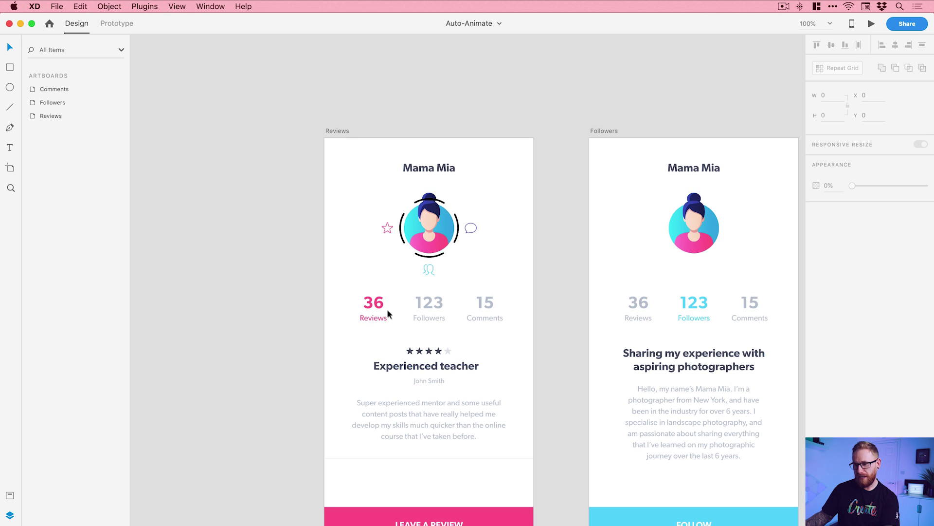
pyautogui.hscroll(8, 439, 312)
pyautogui.scroll(-1, 440, 312)
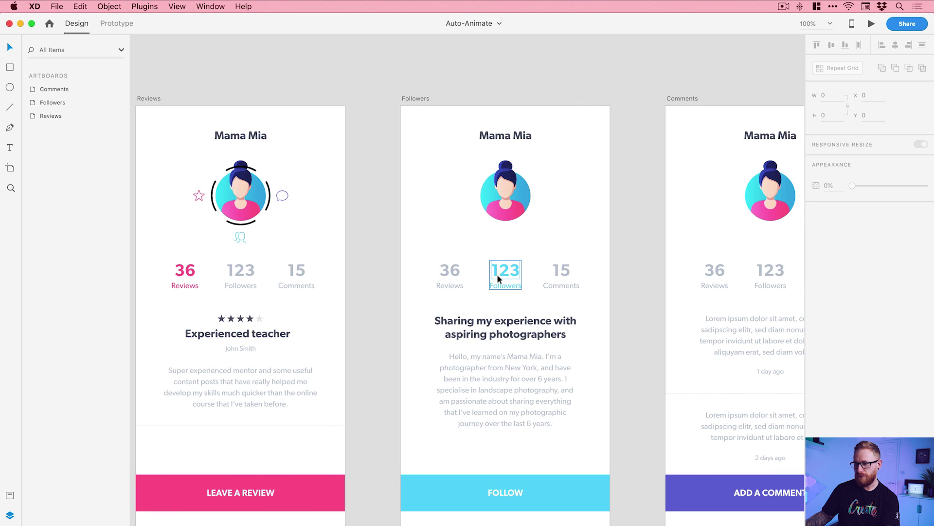
pyautogui.hscroll(5, 613, 281)
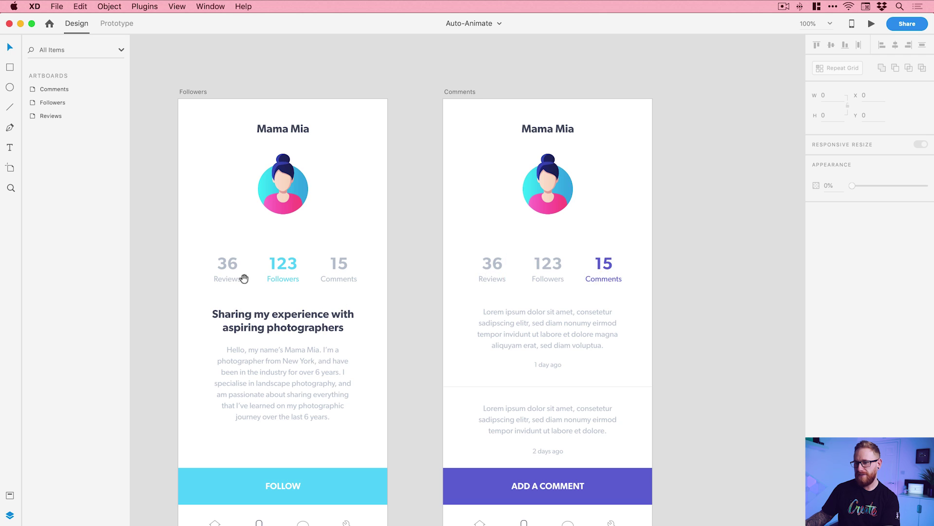
pyautogui.hscroll(-10, 244, 276)
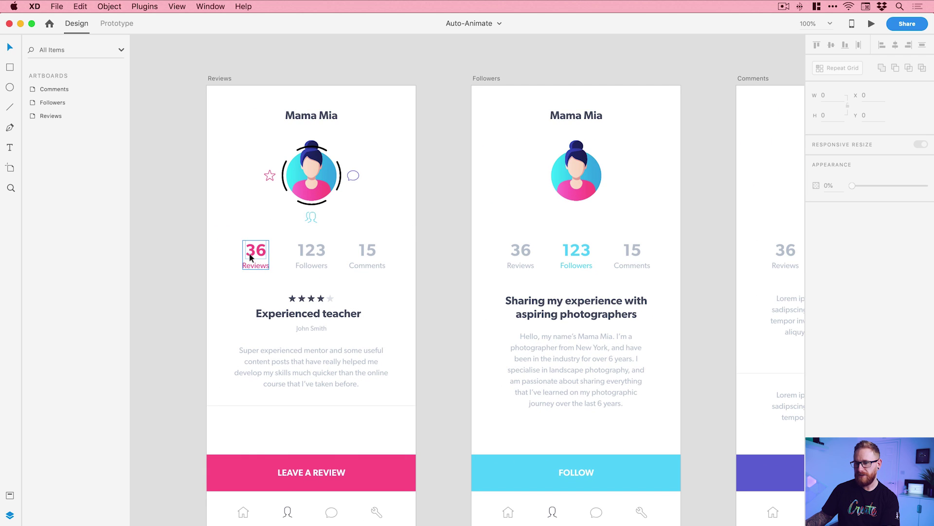
# Step: Inspect the star and followers icons and the Reviews, Followers and Comments link groups on the Reviews artboard
pyautogui.click(249, 253)
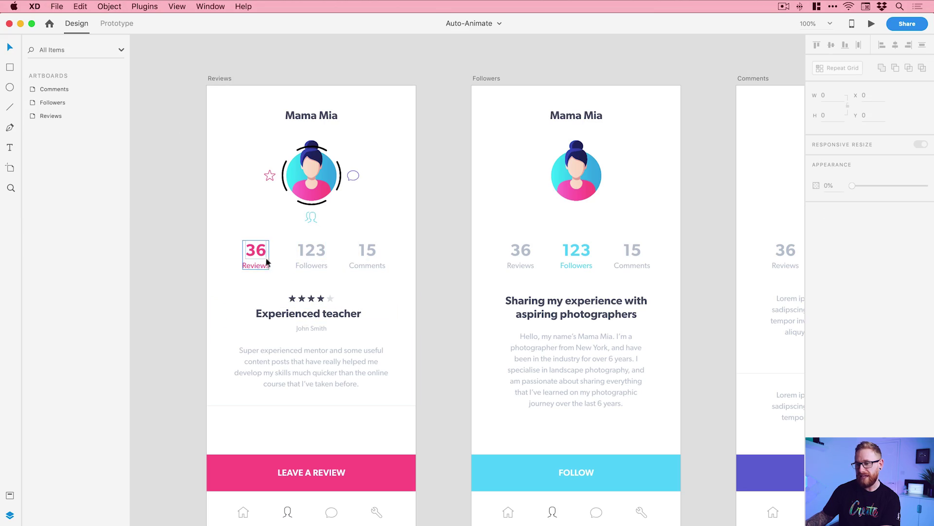
pyautogui.click(271, 175)
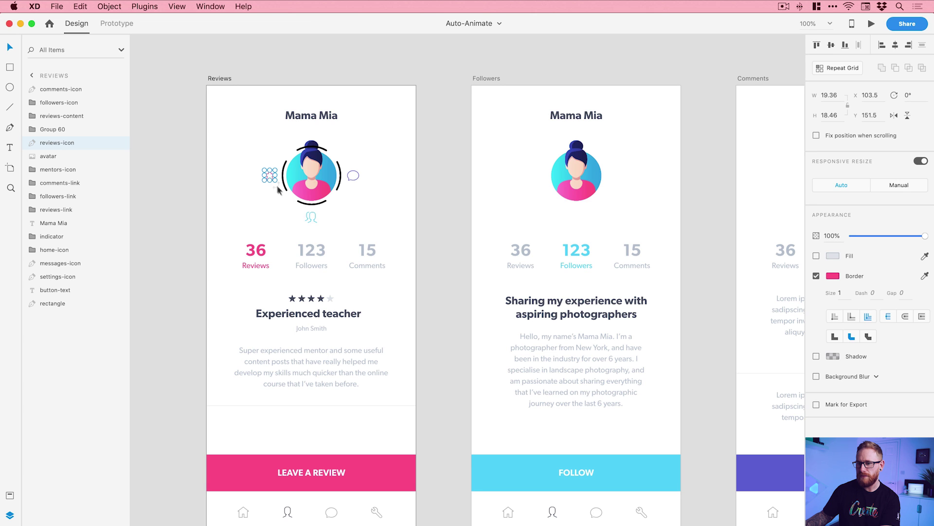
pyautogui.click(313, 219)
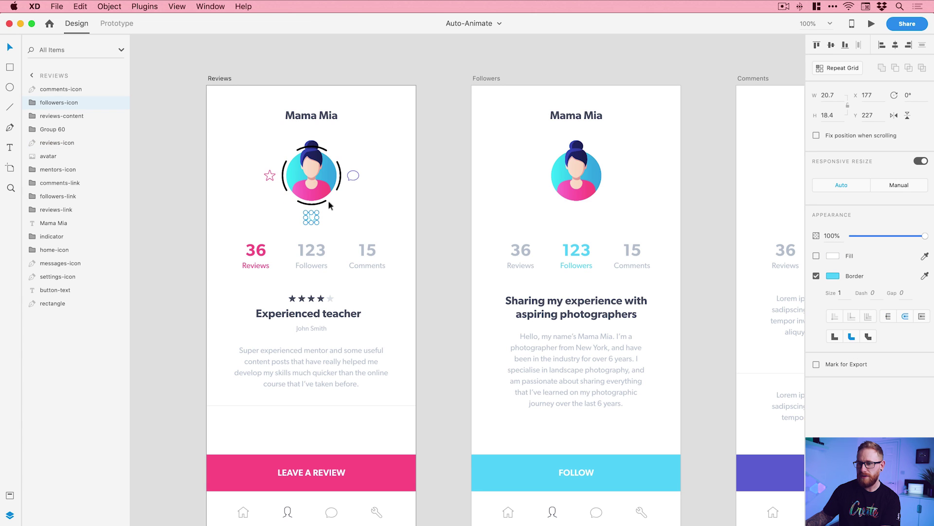
pyautogui.press('Escape')
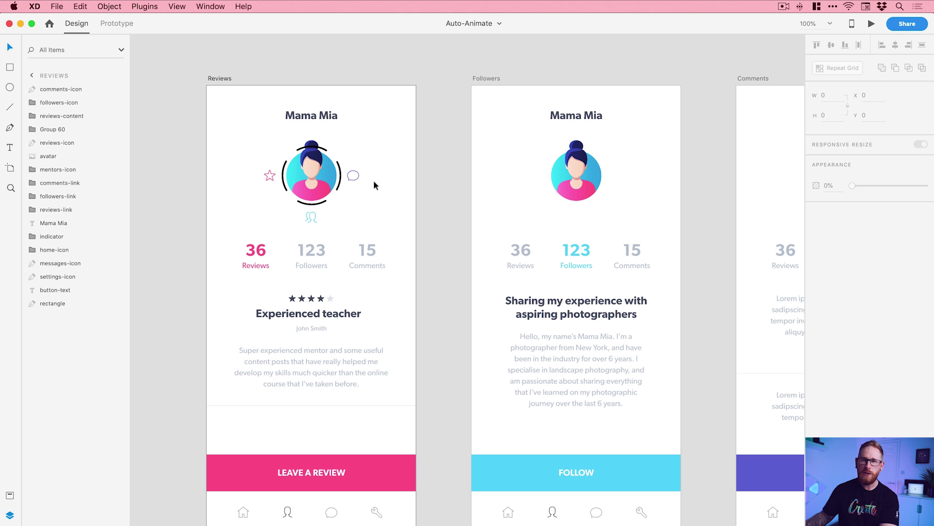
pyautogui.click(267, 247)
pyautogui.click(312, 248)
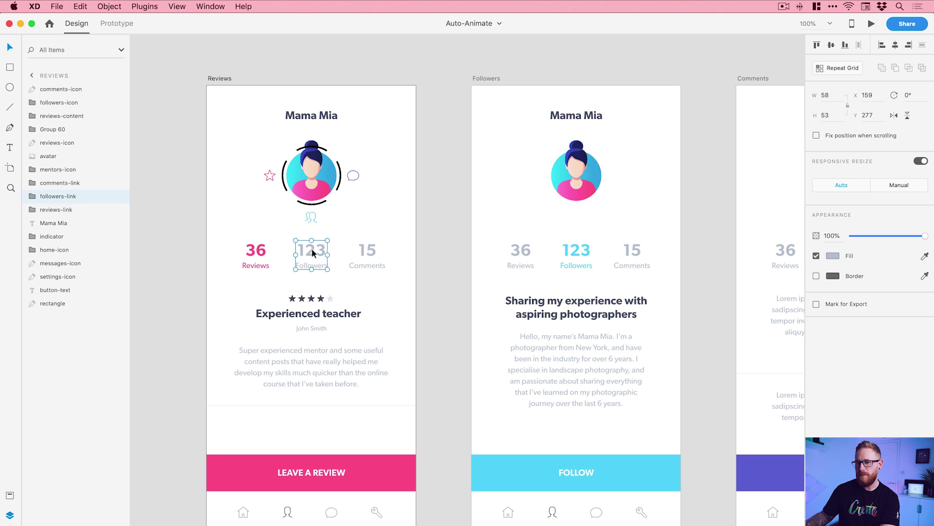
pyautogui.click(372, 249)
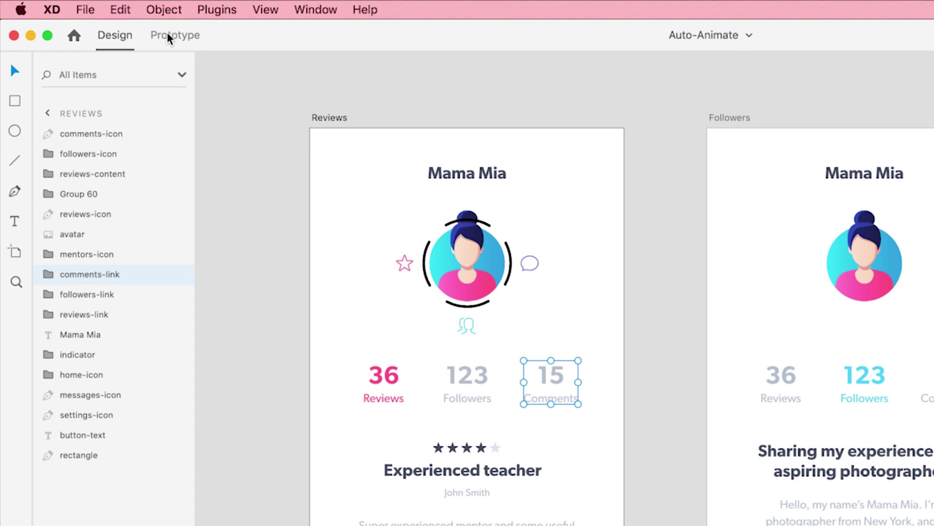
# Step: In Prototype mode, connect the Followers link on the Reviews artboard to the Followers artboard
pyautogui.click(169, 37)
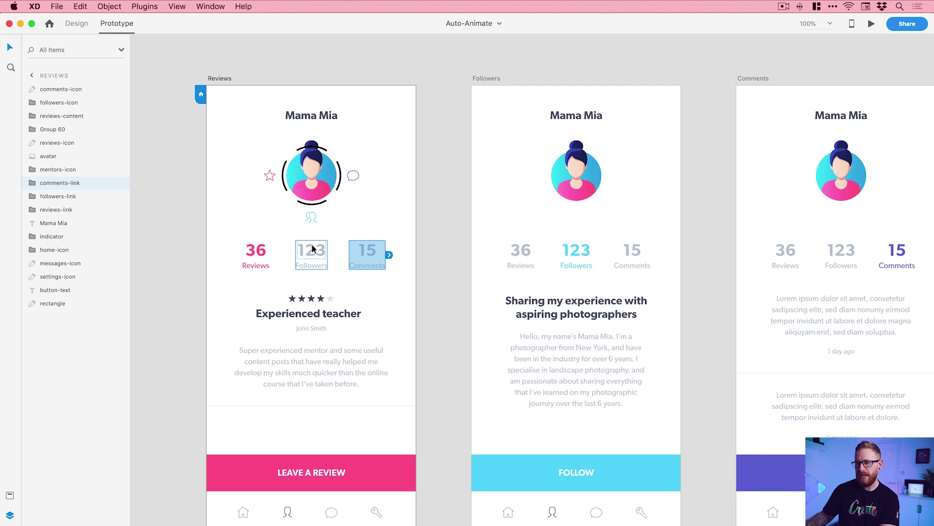
pyautogui.click(311, 249)
pyautogui.moveTo(330, 254); pyautogui.dragTo(505, 159)
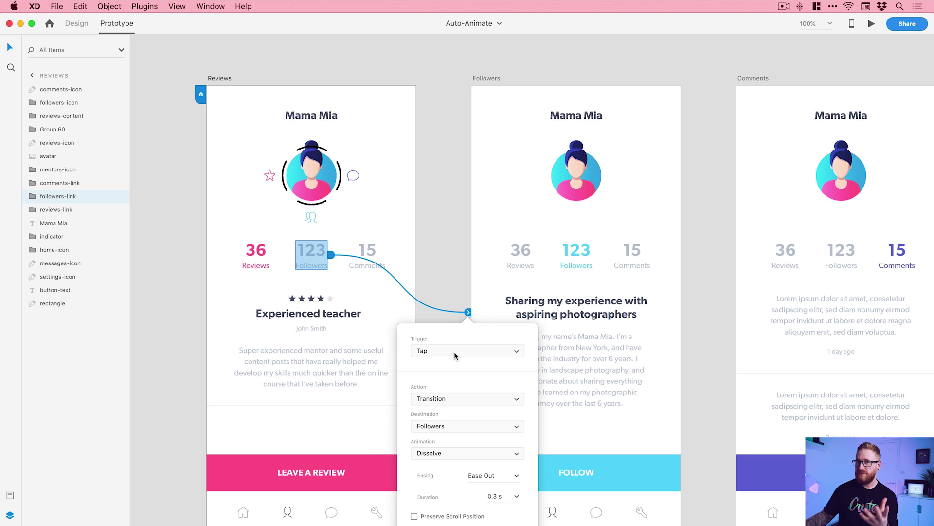
# Step: Set the Followers connection's action to Auto-Animate with Ease In-Out easing and a 0.5 s duration
pyautogui.click(453, 399)
pyautogui.click(453, 407)
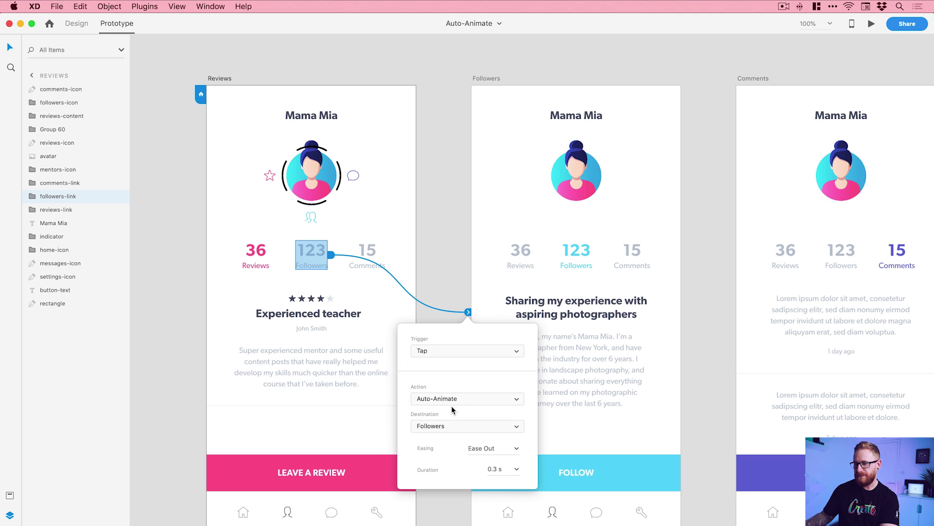
pyautogui.click(516, 448)
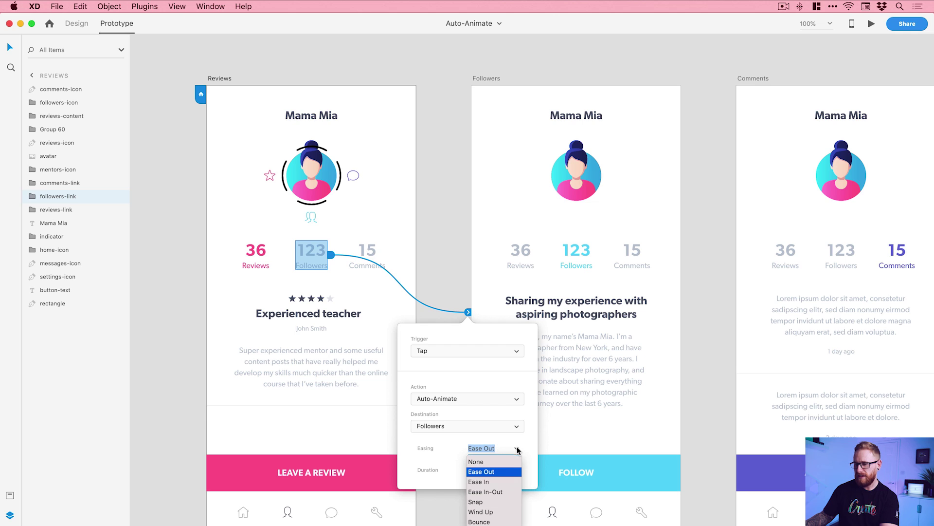
pyautogui.click(500, 492)
pyautogui.click(499, 469)
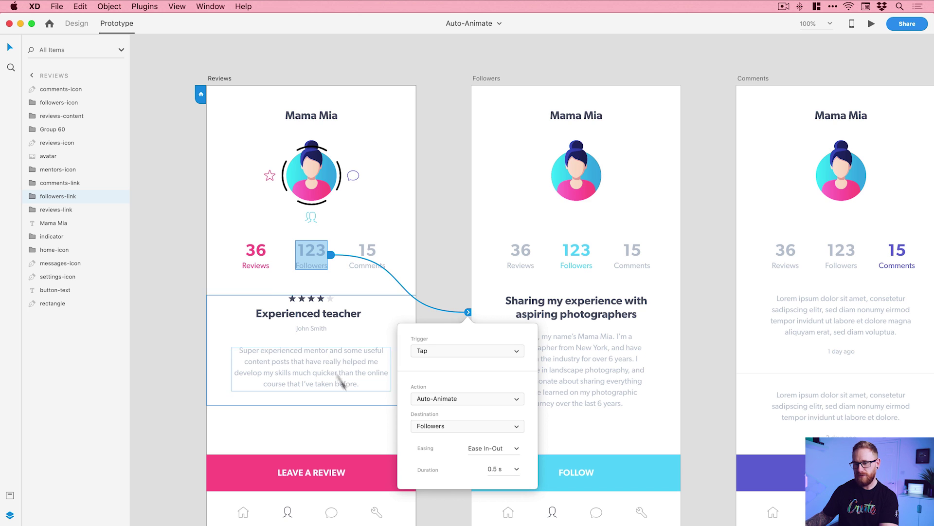
# Step: Connect the Comments link on the Reviews artboard to the Comments artboard with the same Auto-Animate settings
pyautogui.click(252, 253)
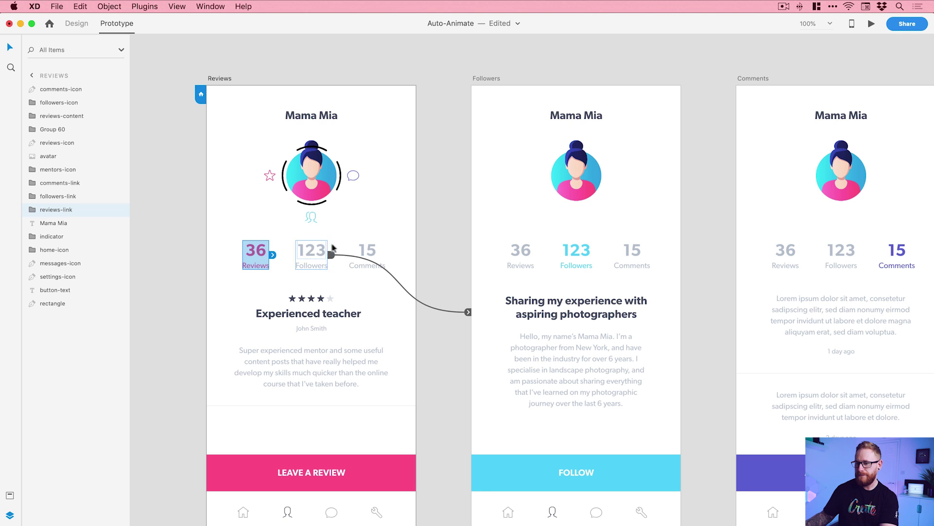
pyautogui.click(373, 251)
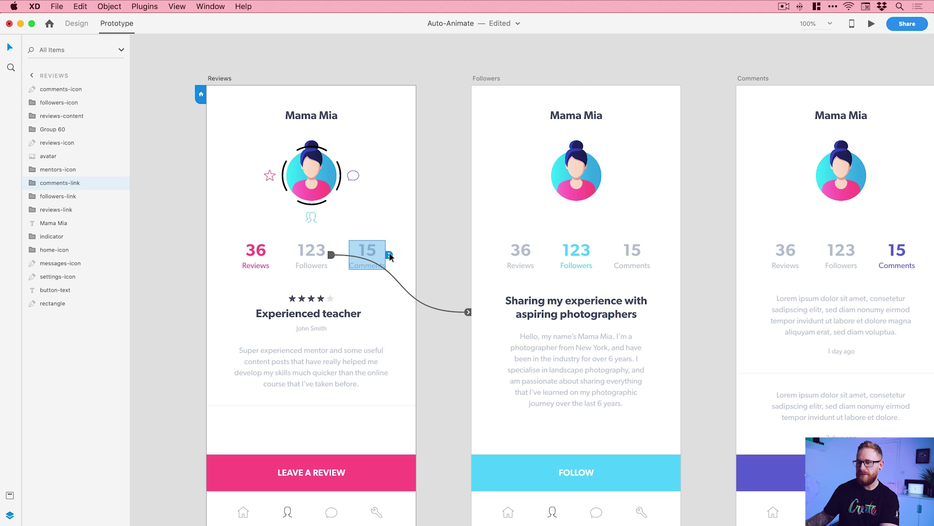
pyautogui.moveTo(389, 254); pyautogui.dragTo(778, 176)
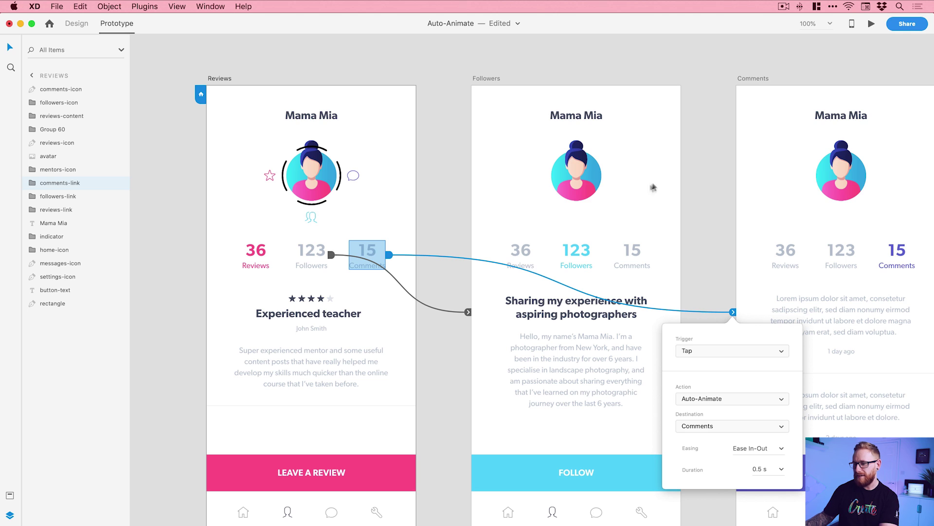
# Step: On the Followers artboard, connect the Reviews link to the Reviews artboard and the Comments link to the Comments artboard
pyautogui.click(517, 247)
pyautogui.moveTo(538, 258); pyautogui.dragTo(367, 219)
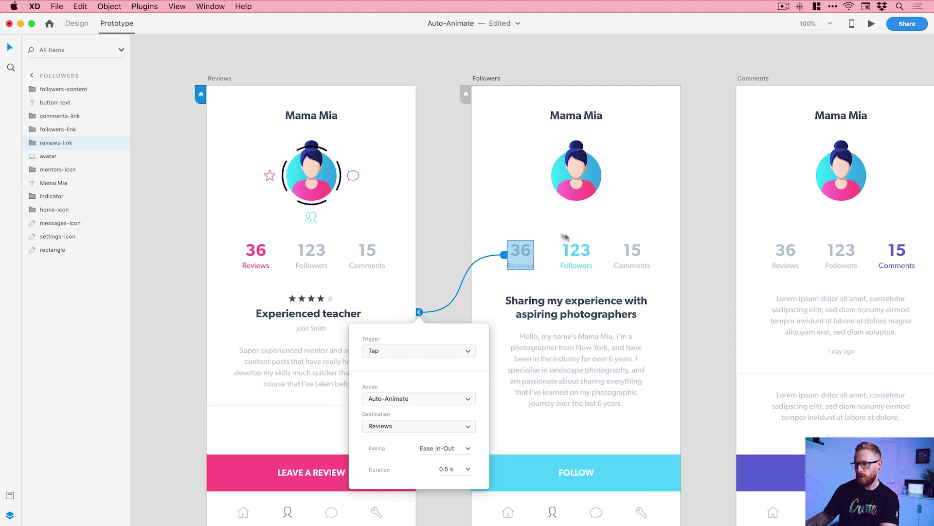
pyautogui.click(633, 250)
pyautogui.moveTo(654, 258); pyautogui.dragTo(784, 194)
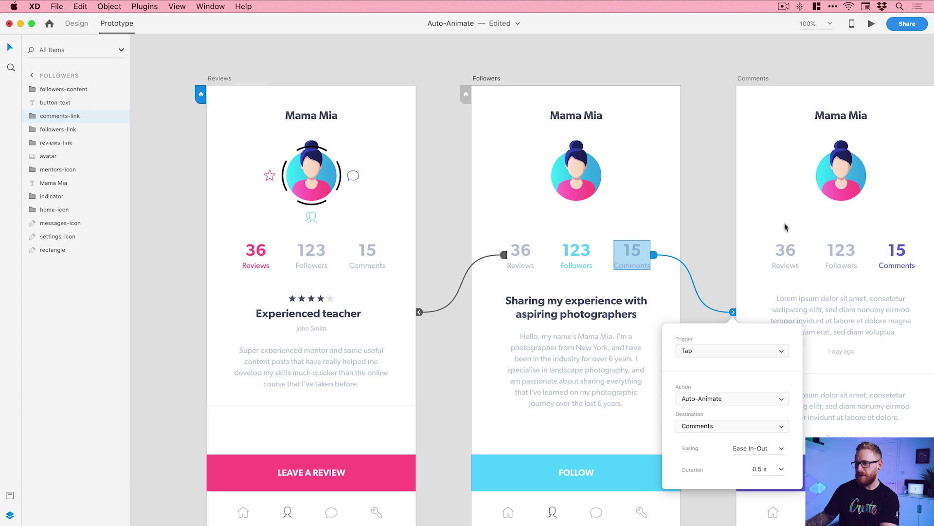
# Step: On the Comments artboard, connect the Reviews link to the Reviews artboard and the Followers link to the Followers artboard
pyautogui.click(789, 253)
pyautogui.moveTo(802, 256); pyautogui.dragTo(401, 213)
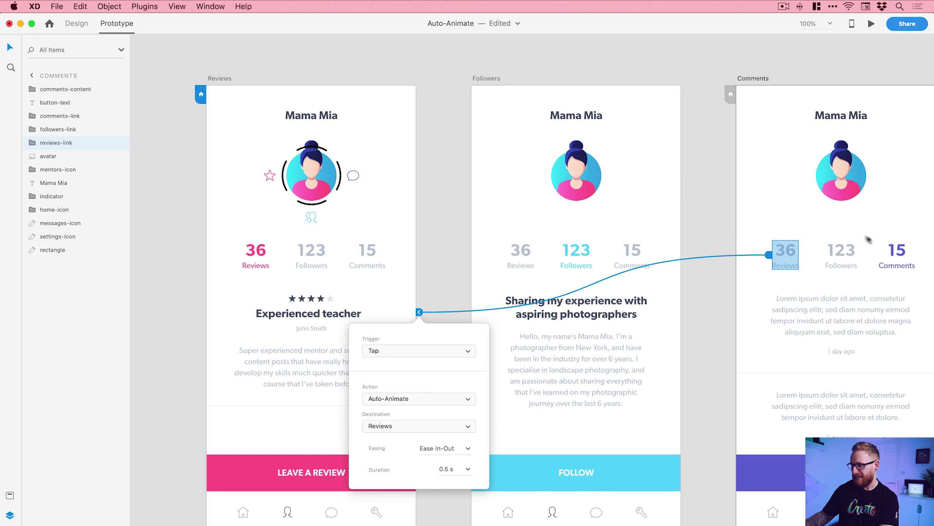
pyautogui.click(895, 246)
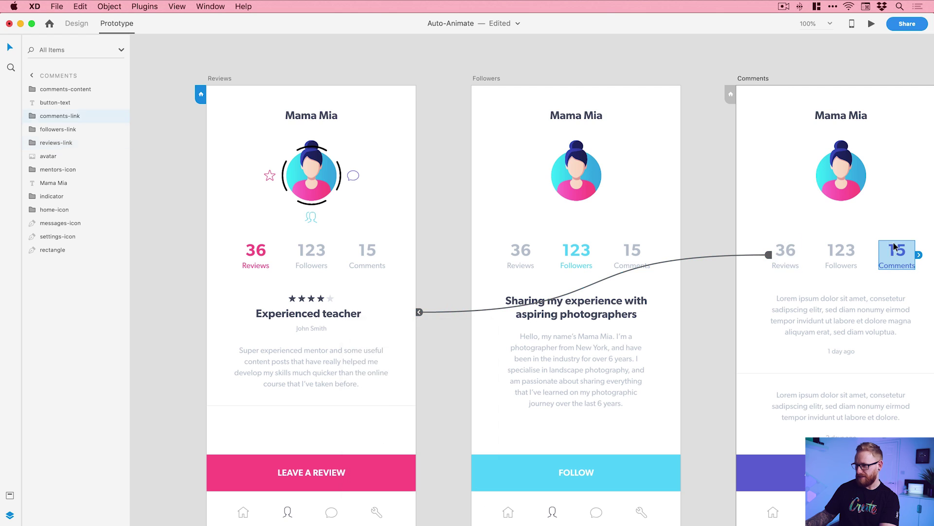
pyautogui.click(920, 255)
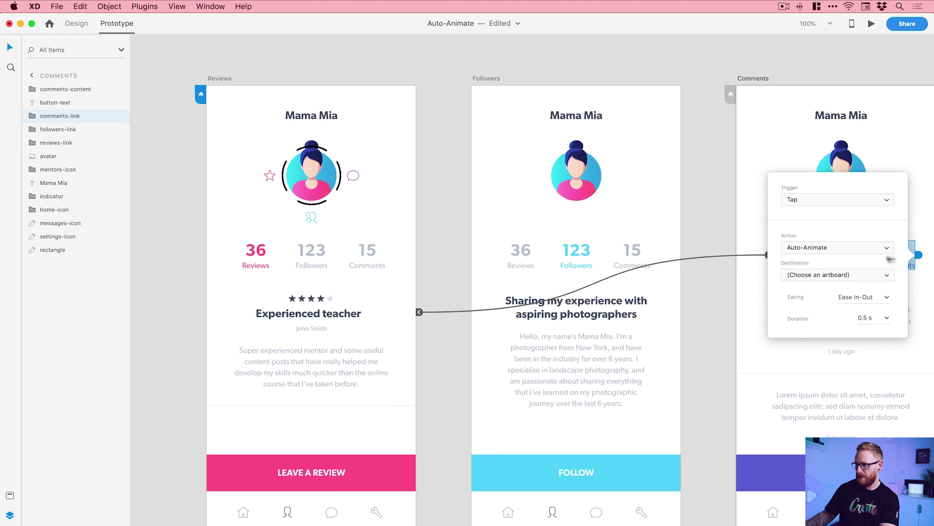
pyautogui.click(757, 246)
pyautogui.click(849, 246)
pyautogui.moveTo(861, 255); pyautogui.dragTo(647, 197)
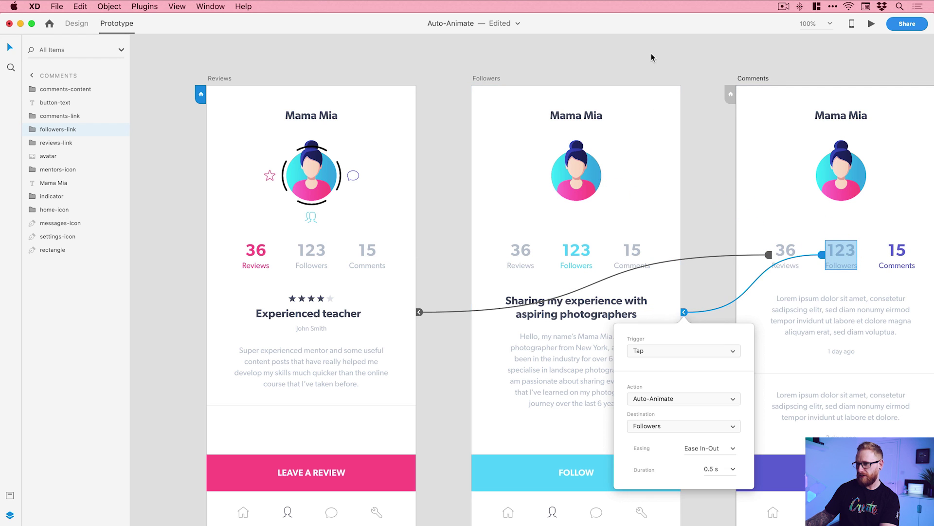
# Step: Review all prototype connections across the three artboards at once, then clear the selection
pyautogui.click(652, 49)
pyautogui.press('super+0')
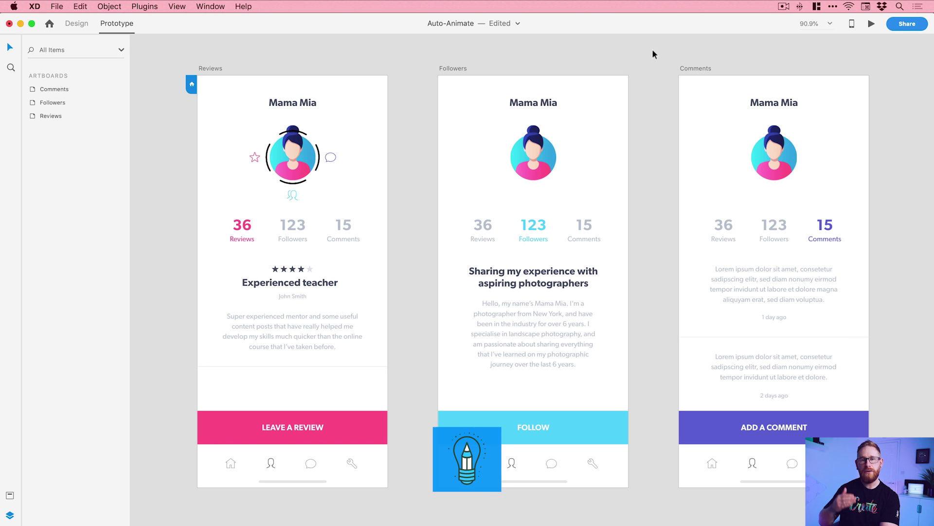
pyautogui.press('super+a')
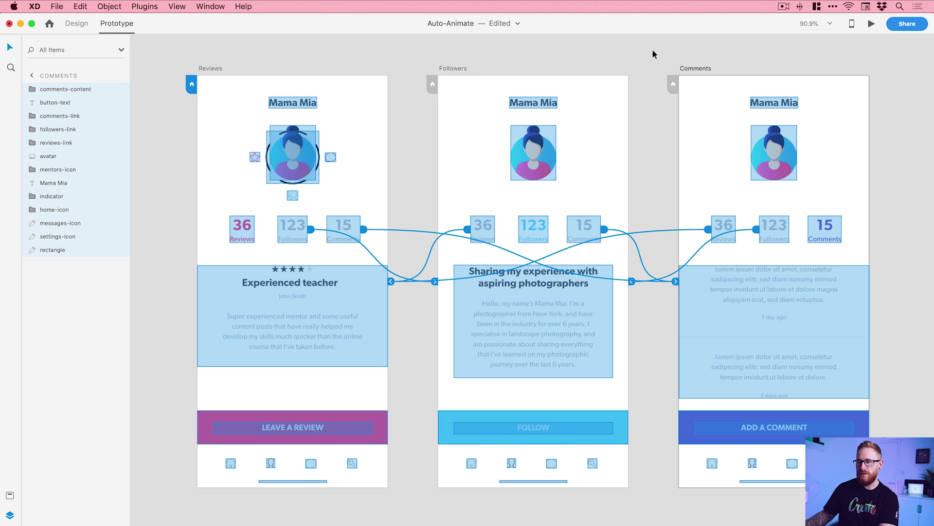
pyautogui.click(652, 49)
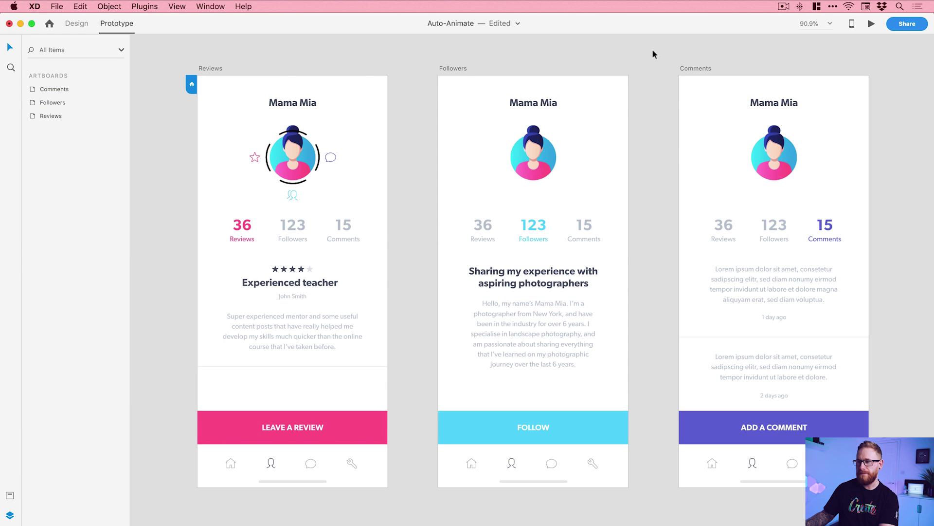
# Step: Preview the prototype and test the transitions through the Followers, Comments and Reviews links
pyautogui.click(871, 24)
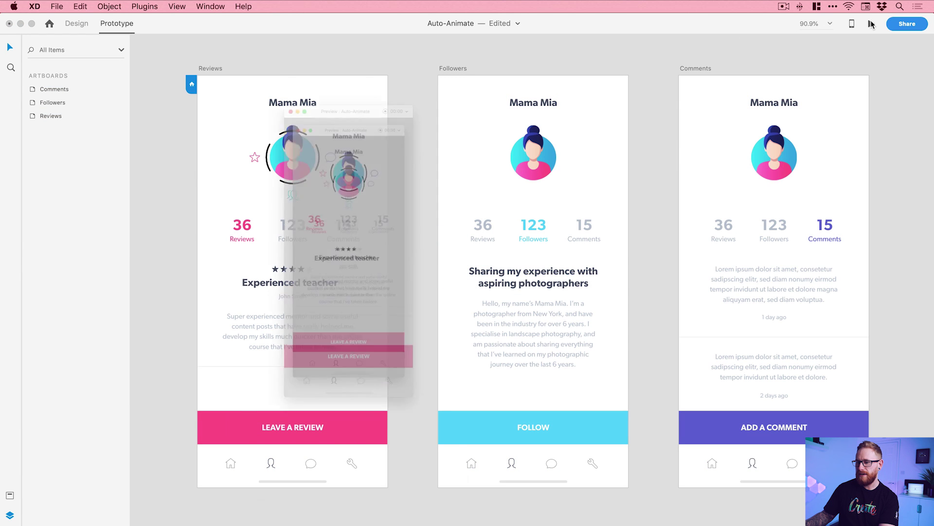
pyautogui.moveTo(362, 27); pyautogui.dragTo(448, 51)
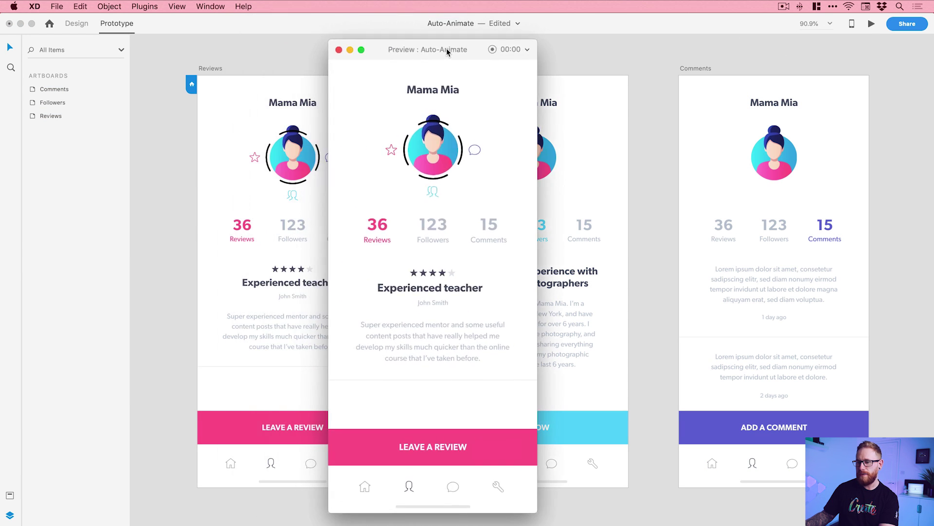
pyautogui.click(438, 223)
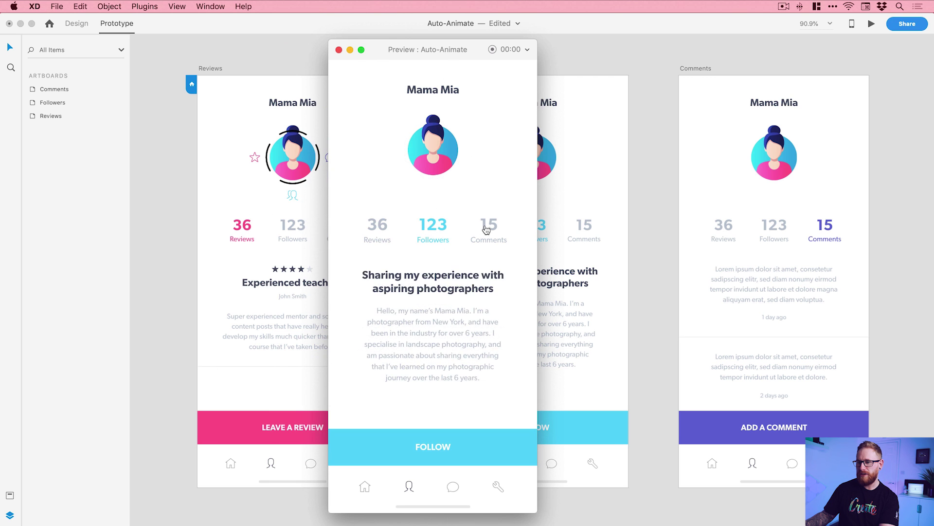
pyautogui.click(488, 228)
pyautogui.click(436, 225)
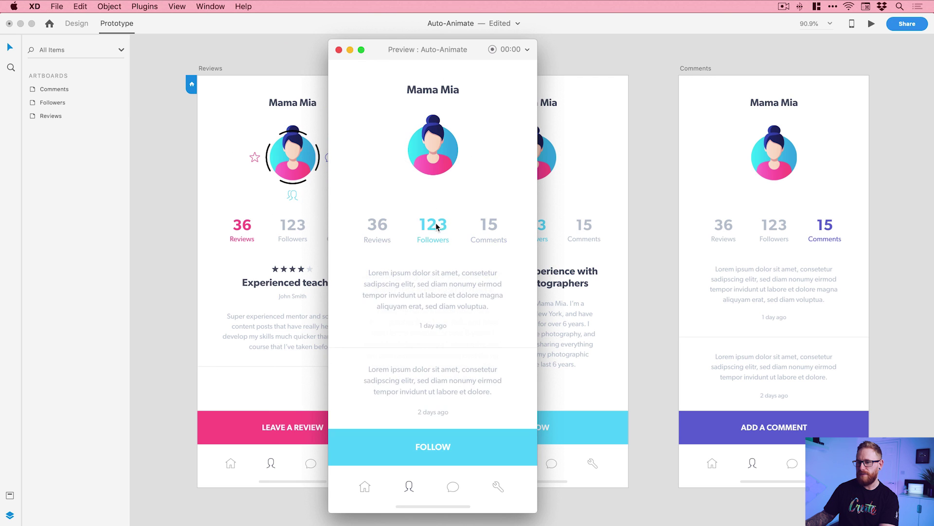
pyautogui.click(369, 225)
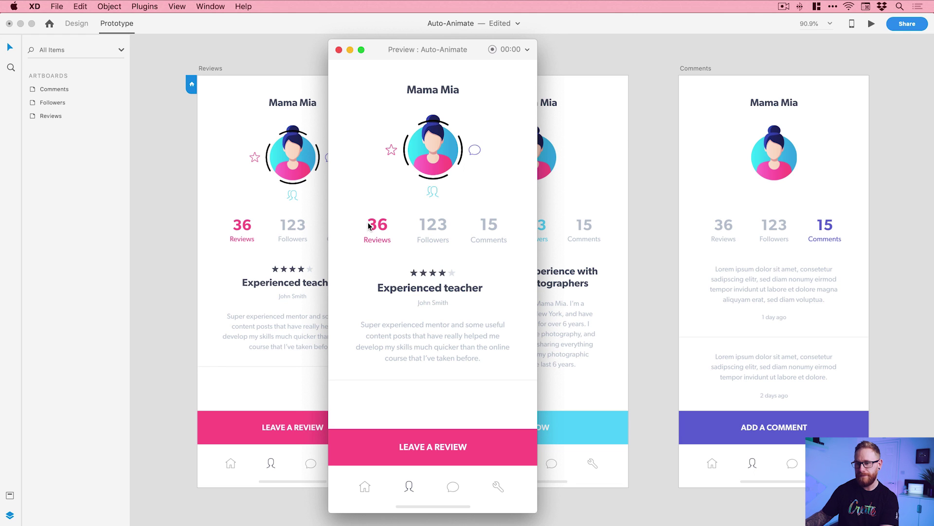
# Step: Close the prototype preview, return to Design mode and check the dimensions of the avatar on the Reviews artboard
pyautogui.click(337, 49)
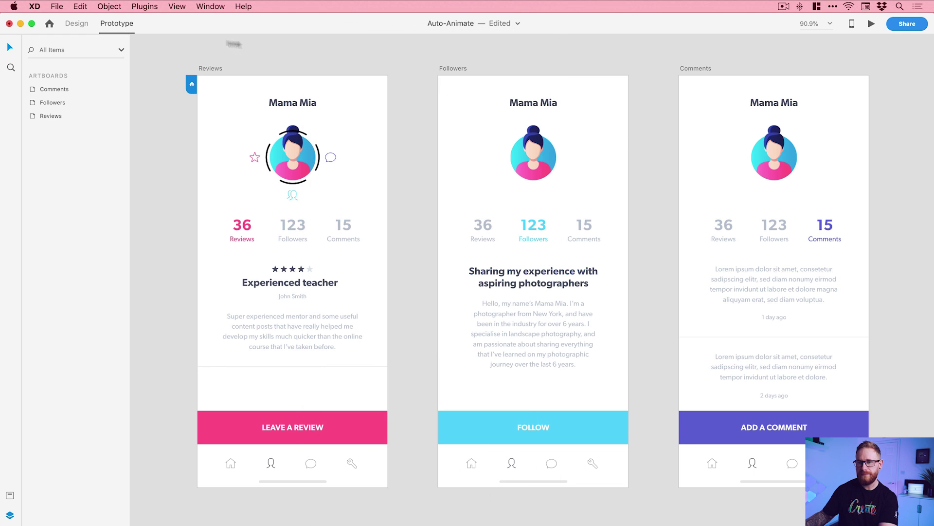
pyautogui.click(77, 24)
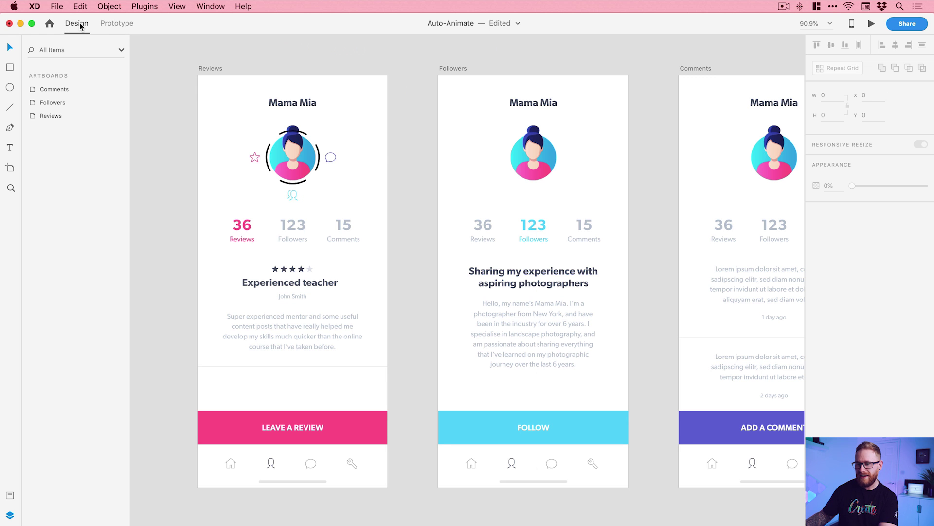
pyautogui.press('z')
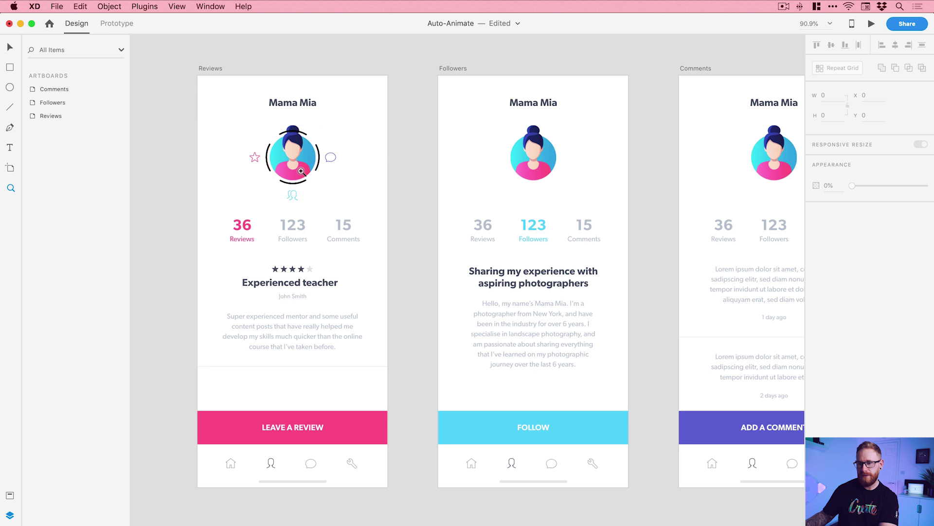
pyautogui.click(300, 163)
pyautogui.press('Escape')
pyautogui.hscroll(-3, 311, 243)
pyautogui.scroll(1, 312, 244)
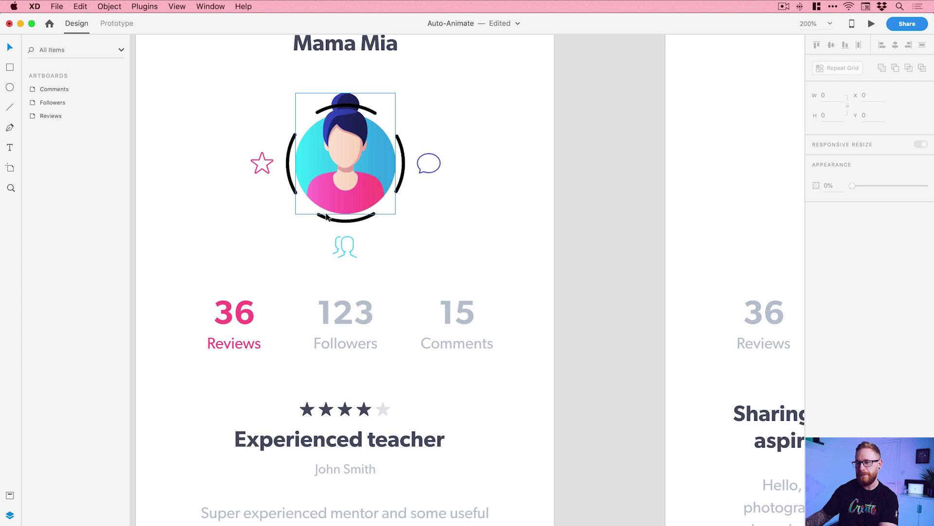
pyautogui.click(347, 155)
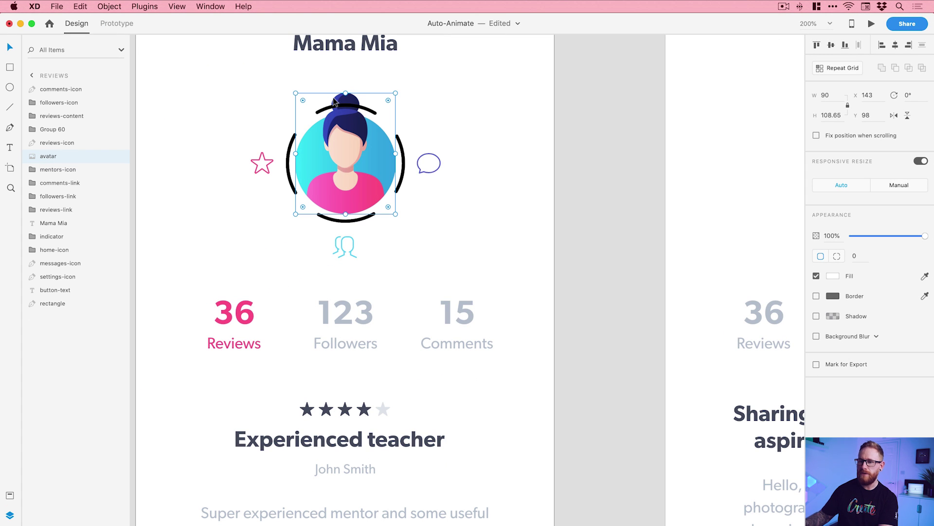
# Step: Switch to Circle Segments.ai in Illustrator and draw a 31.75 mm circle with no fill on the empty canvas beside the artboard
pyautogui.press('super+Tab')
pyautogui.press('super+Tab')
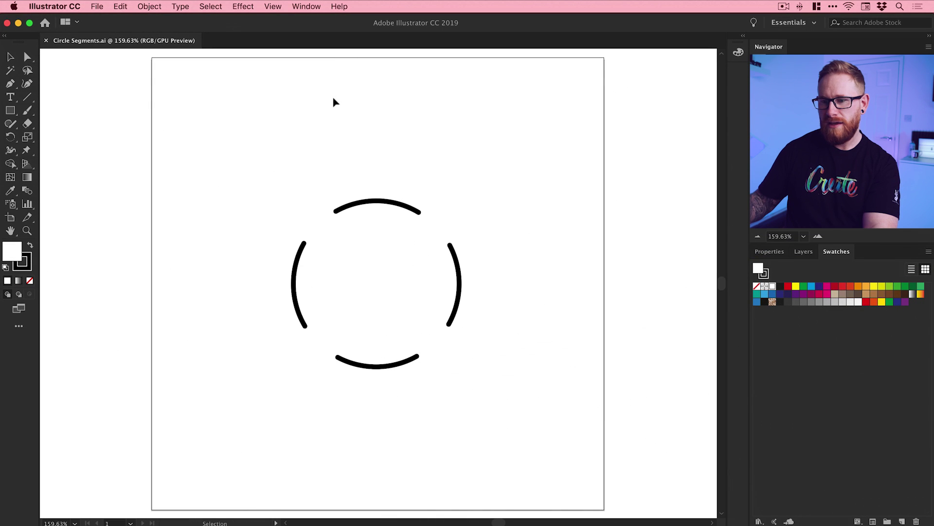
pyautogui.moveTo(229, 233); pyautogui.dragTo(450, 235)
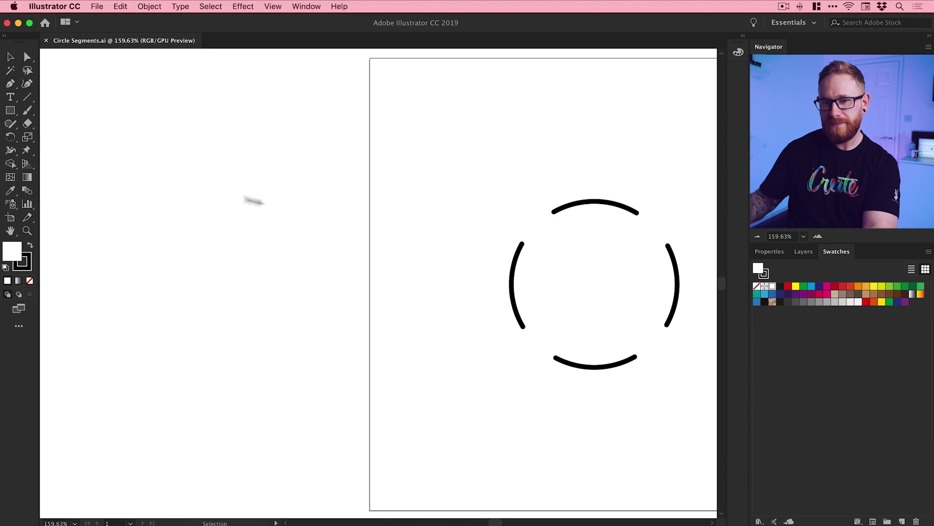
pyautogui.click(10, 111)
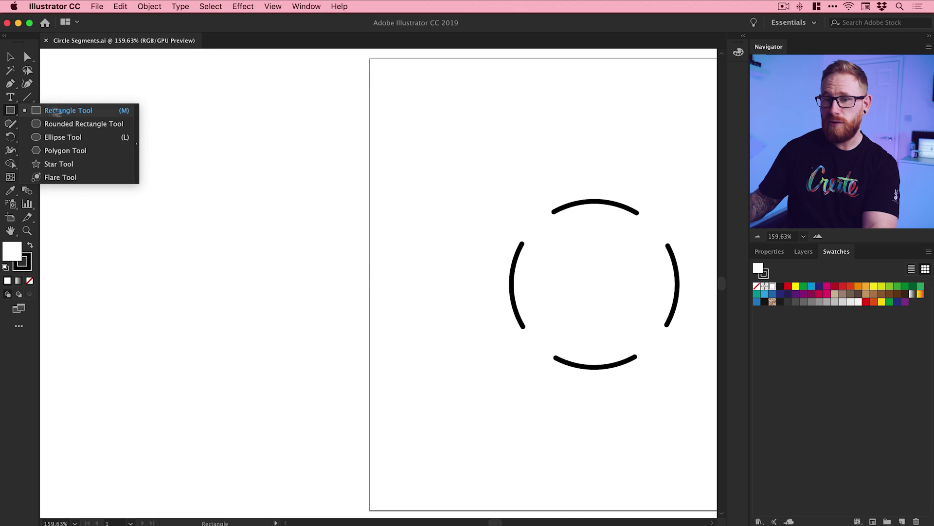
pyautogui.click(68, 138)
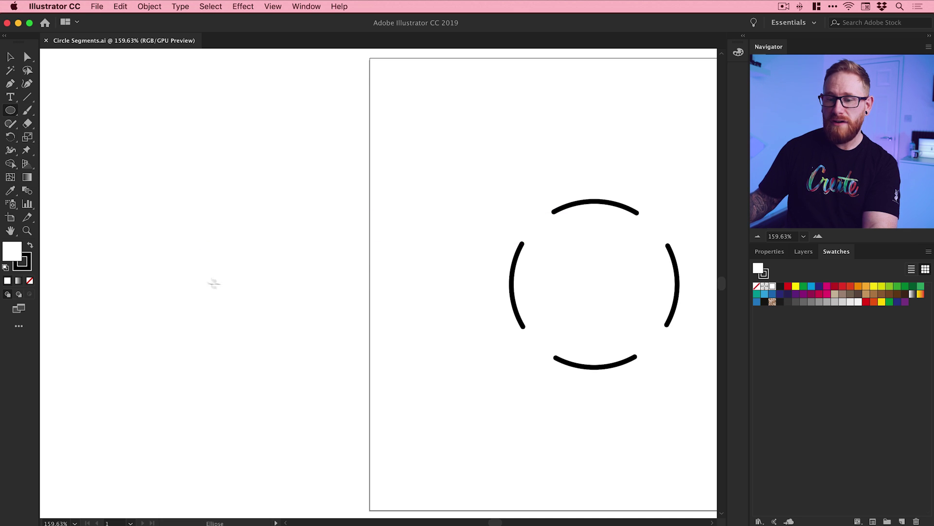
pyautogui.click(164, 197)
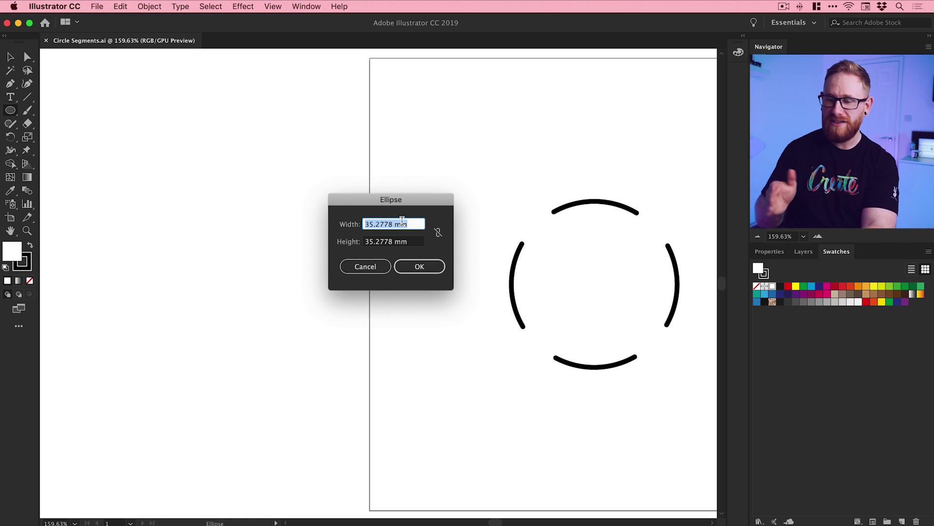
pyautogui.write('90')
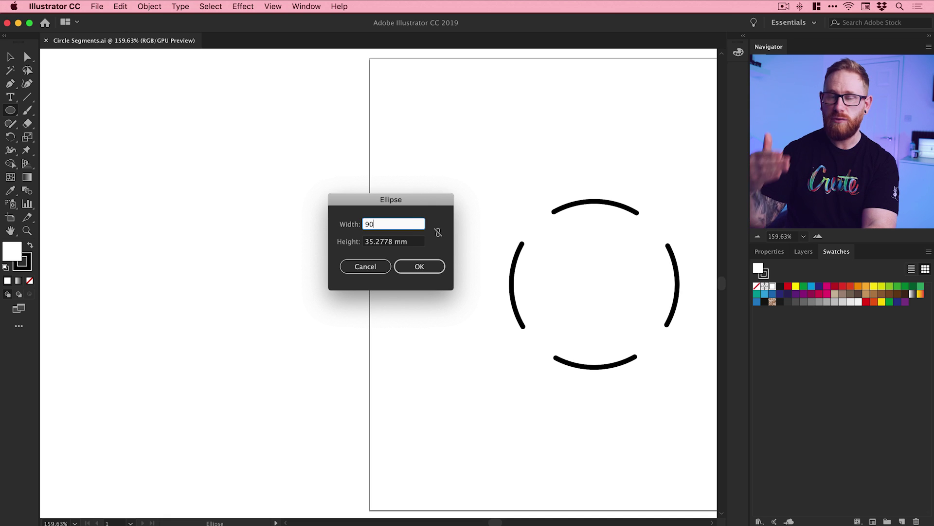
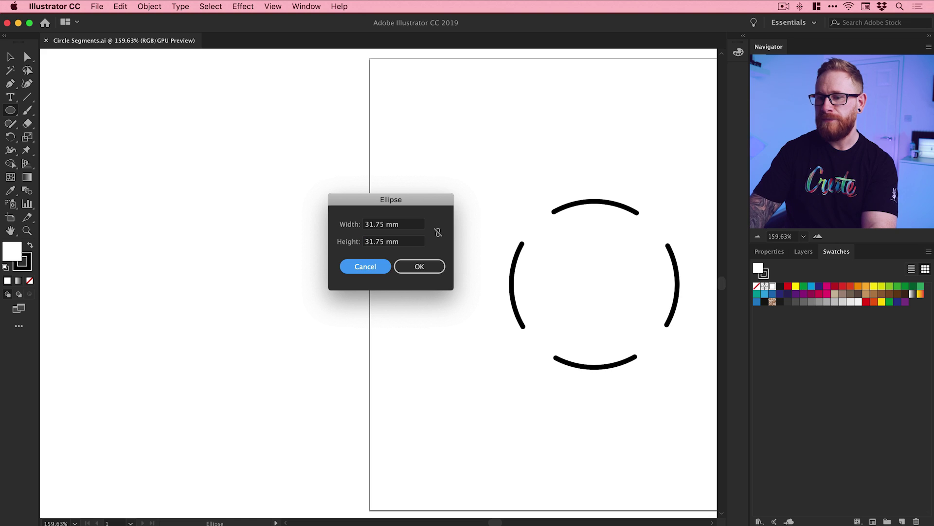
pyautogui.click(414, 267)
pyautogui.press('v')
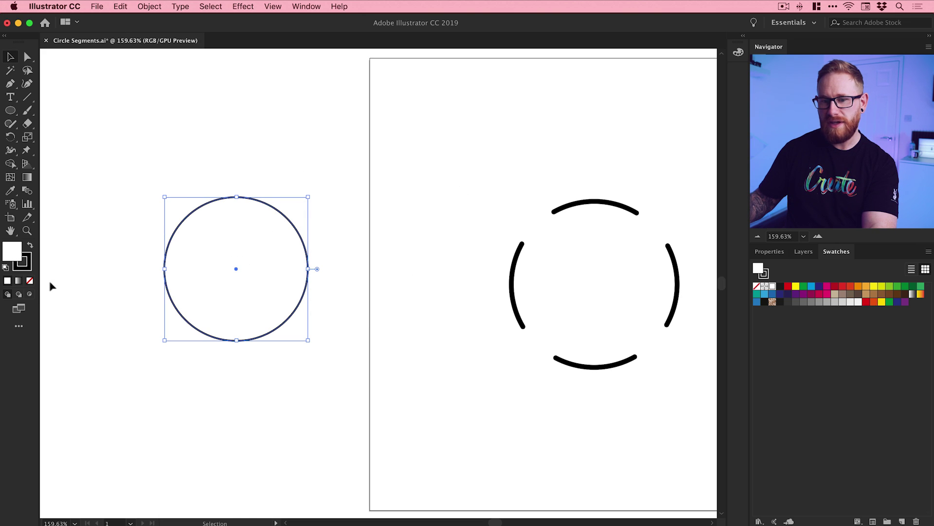
pyautogui.click(30, 282)
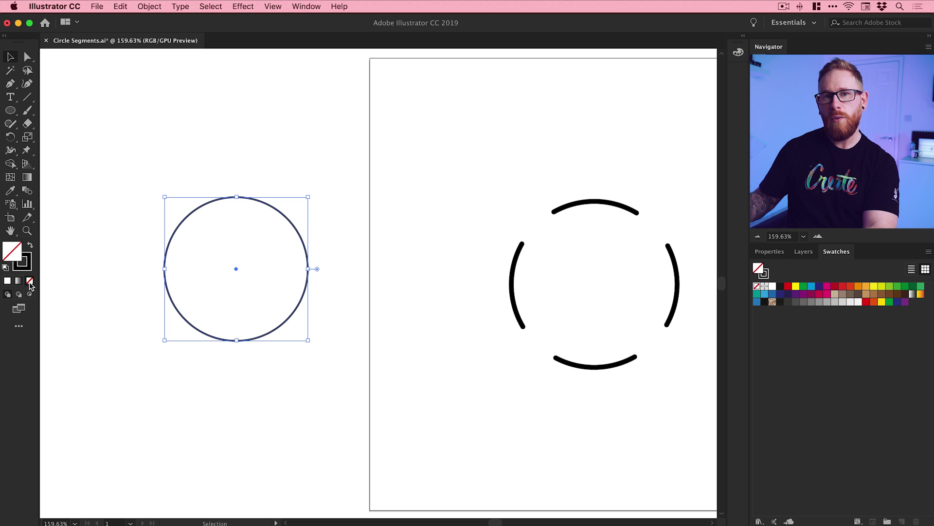
# Step: Draw a tall, narrow rectangle about 8 mm wide and 40 mm high through the middle of the circle, extending past its edges
pyautogui.click(10, 111)
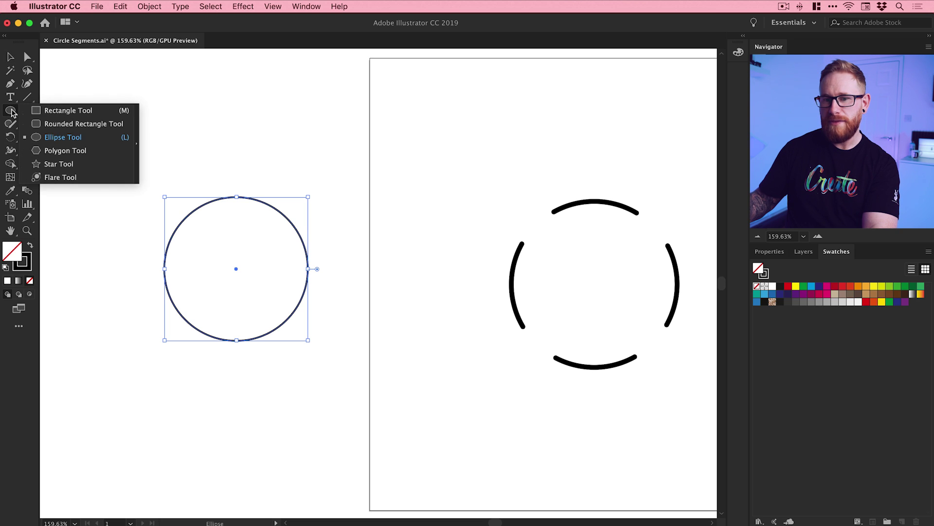
pyautogui.click(63, 109)
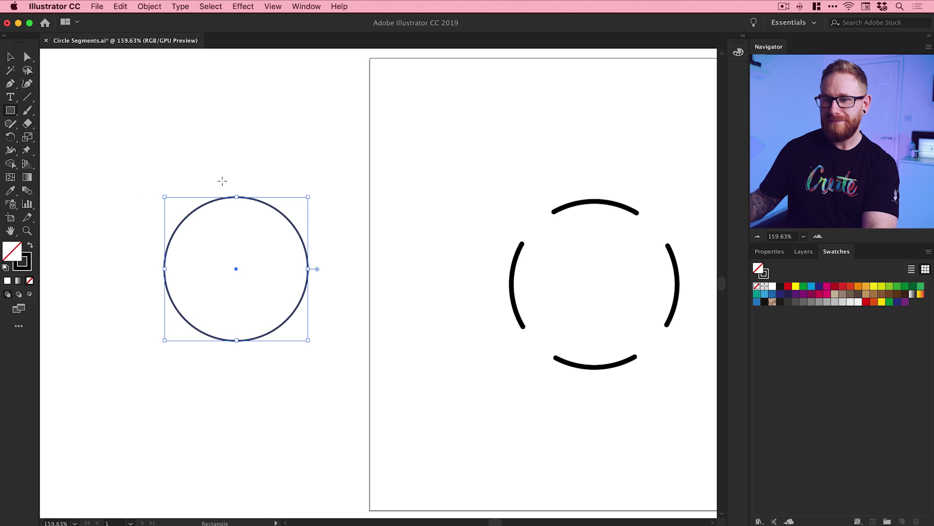
pyautogui.moveTo(220, 181); pyautogui.dragTo(255, 362)
pyautogui.press('v')
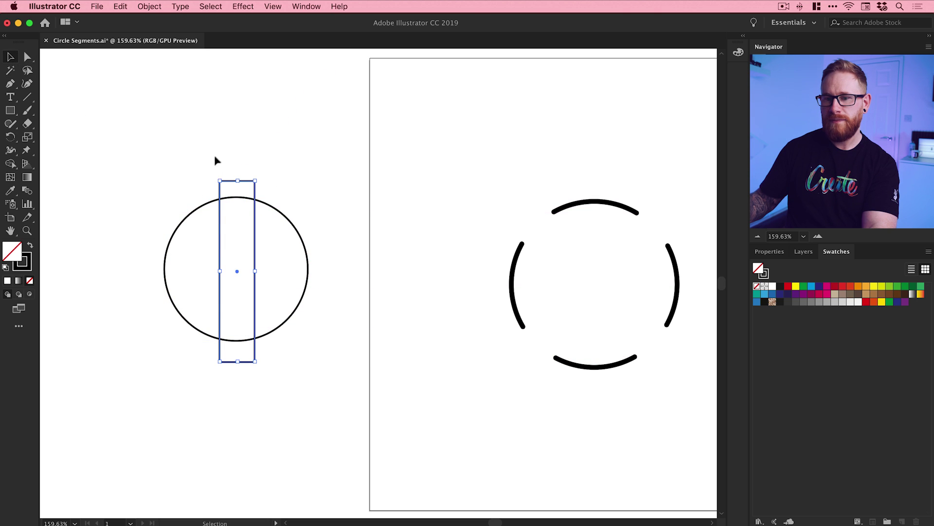
# Step: Duplicate the tall rectangle in place and rotate the copy by 90° so it crosses the circle horizontally
pyautogui.click(218, 163)
pyautogui.click(230, 181)
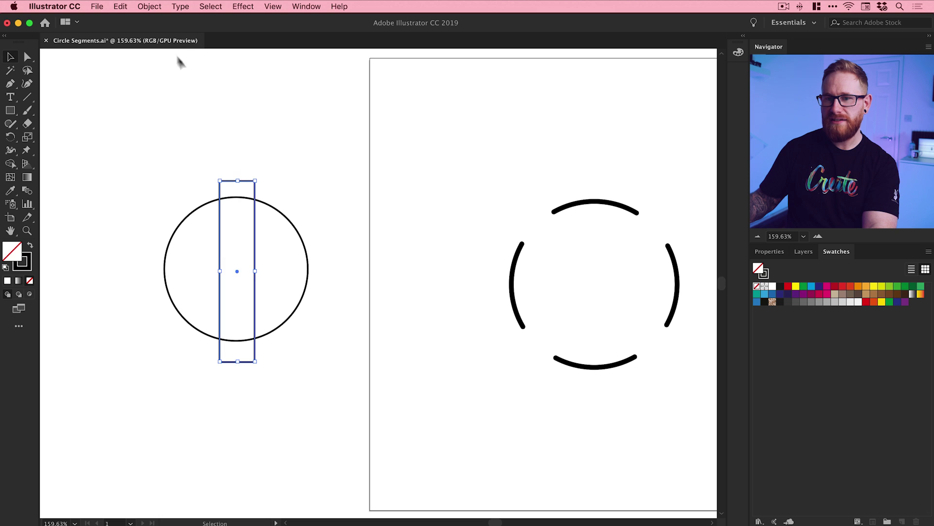
pyautogui.click(121, 6)
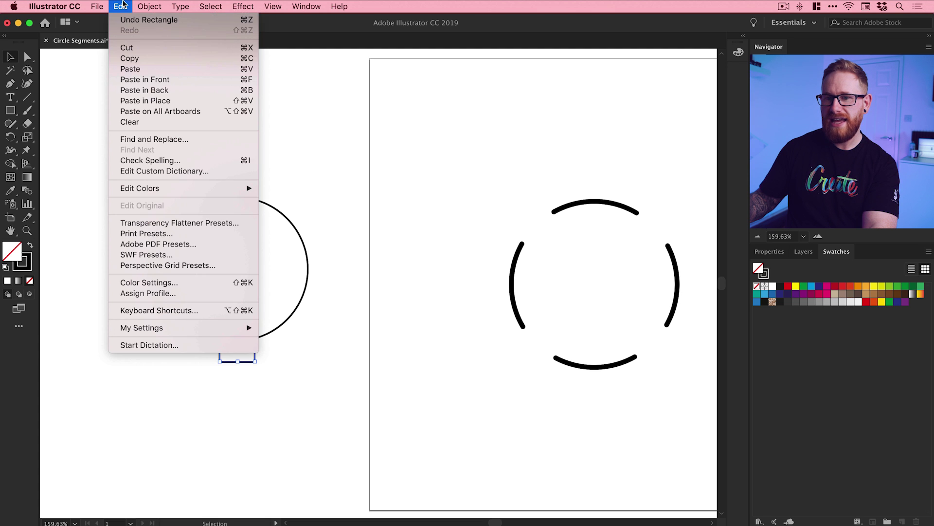
pyautogui.click(134, 101)
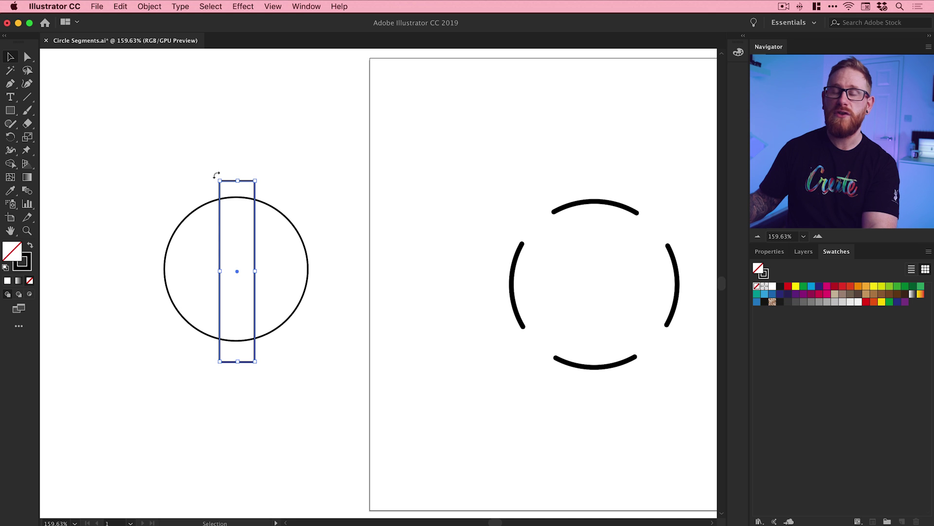
pyautogui.moveTo(217, 174); pyautogui.dragTo(323, 270)
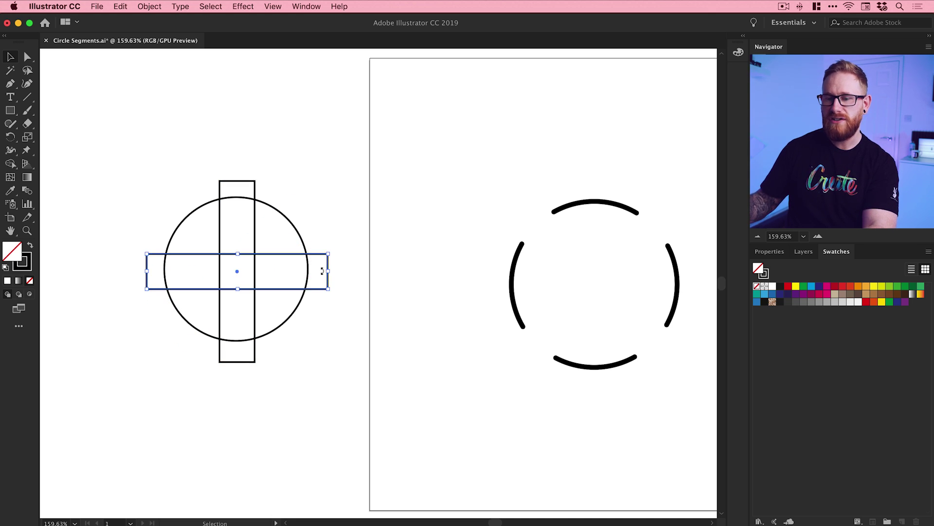
pyautogui.click(343, 201)
# Step: Align the circle and both rectangles to each other's horizontal and vertical centres
pyautogui.moveTo(292, 221); pyautogui.dragTo(133, 440)
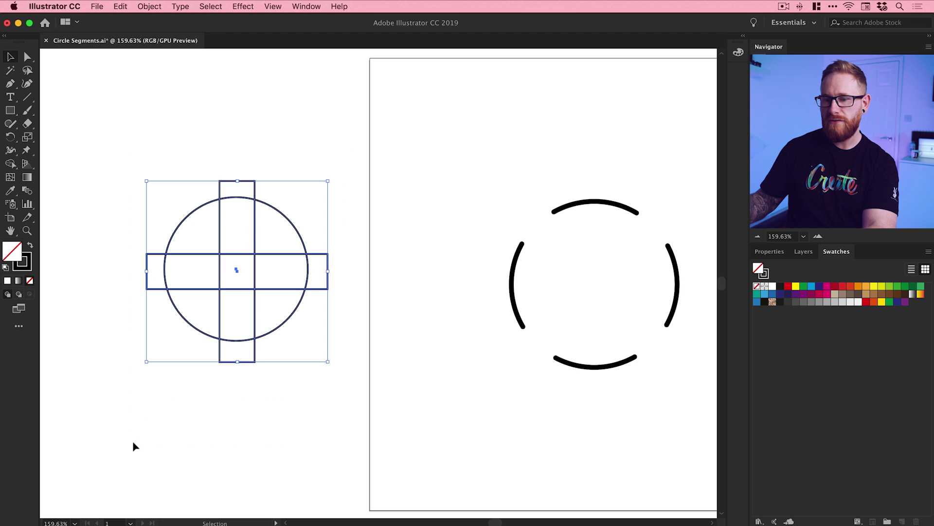
pyautogui.click(777, 253)
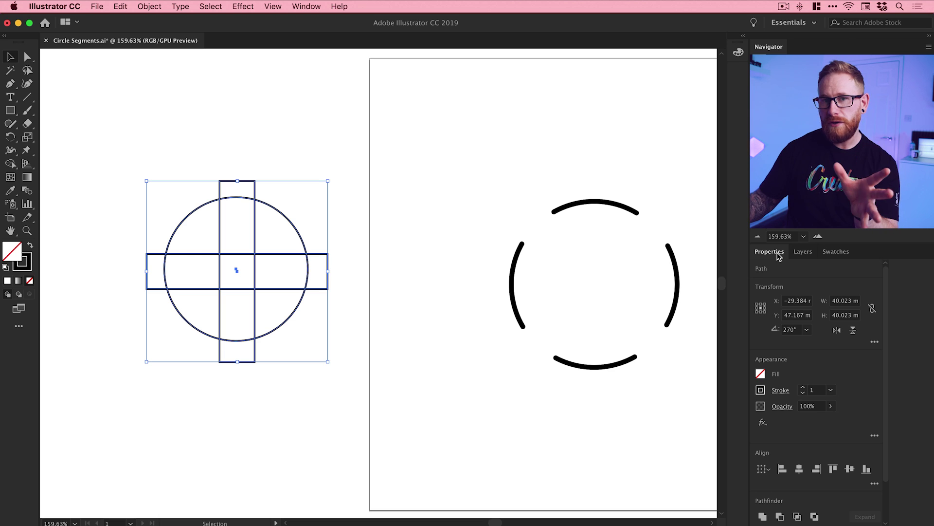
pyautogui.click(312, 6)
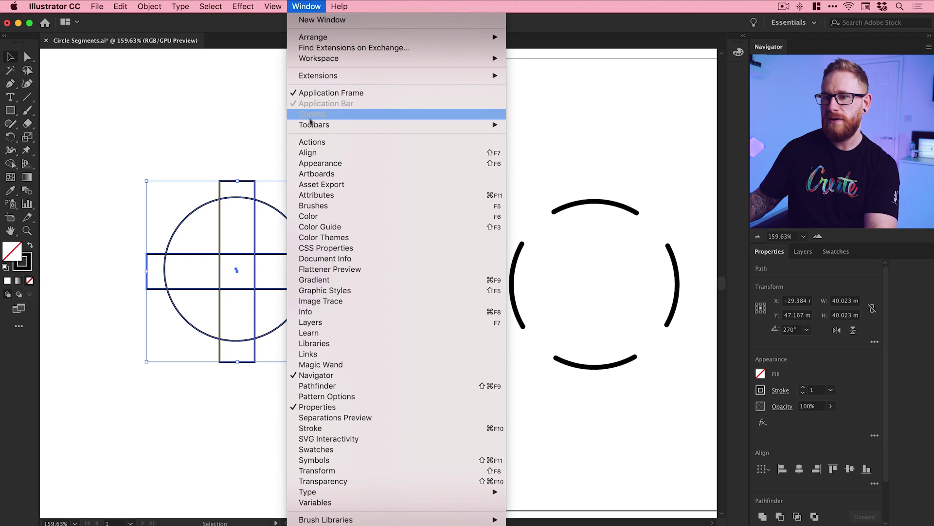
pyautogui.click(313, 152)
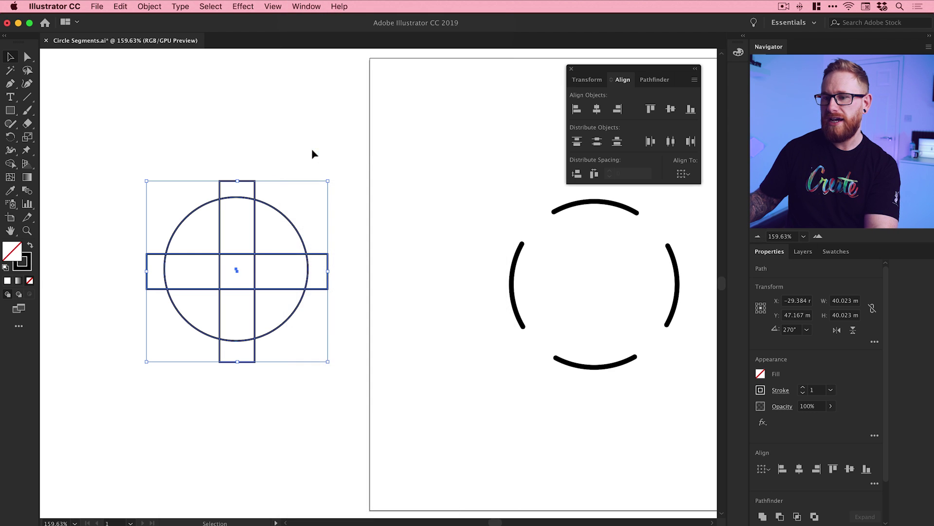
pyautogui.click(598, 109)
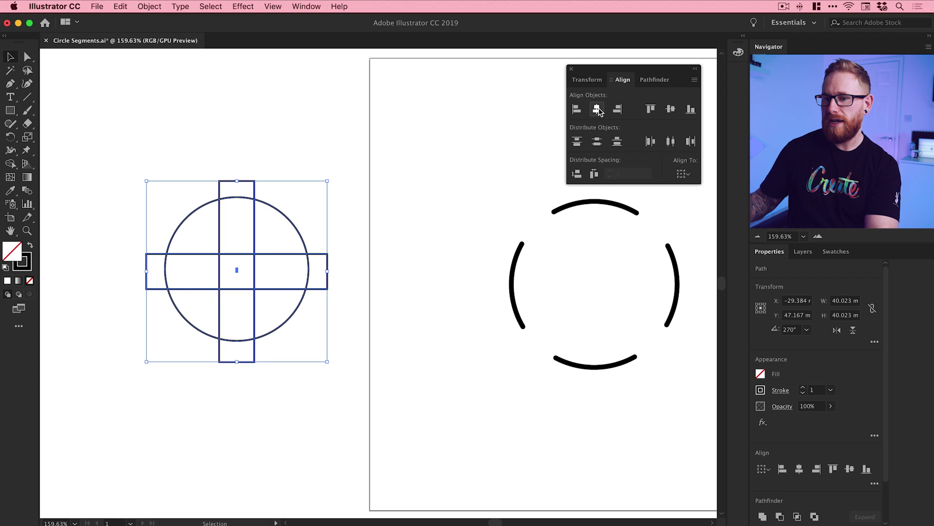
pyautogui.click(671, 109)
pyautogui.click(572, 69)
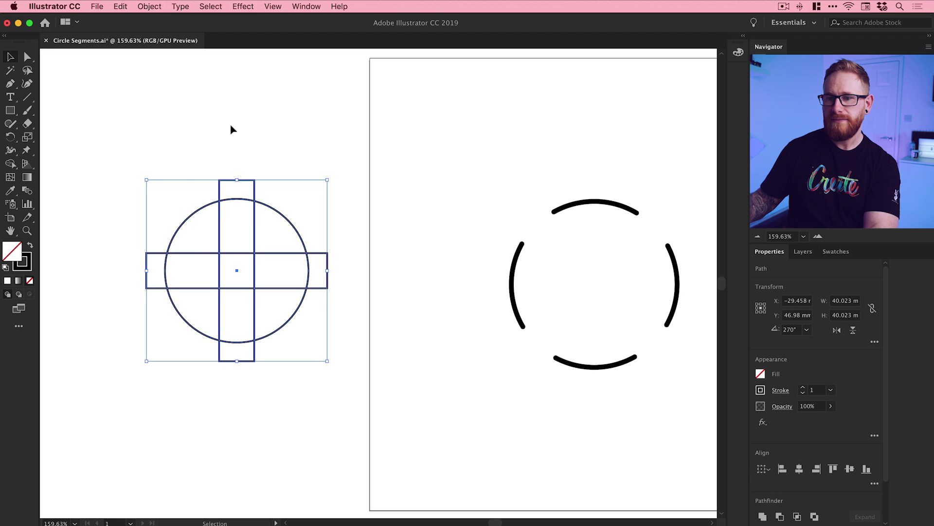
# Step: Unite the vertical and horizontal rectangles into a single cross shape, leaving out the circle
pyautogui.click(233, 132)
pyautogui.click(255, 190)
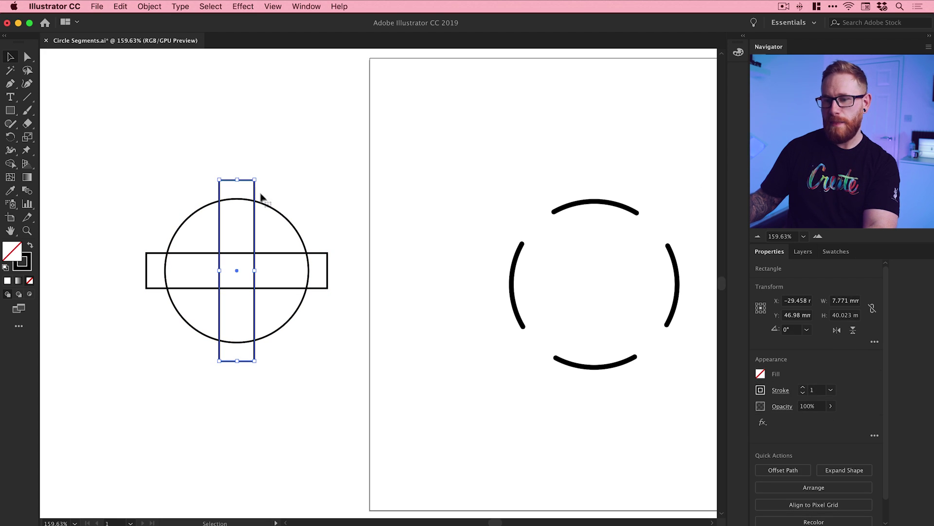
pyautogui.keyDown('shift'); pyautogui.click(327, 257); pyautogui.keyUp('shift')
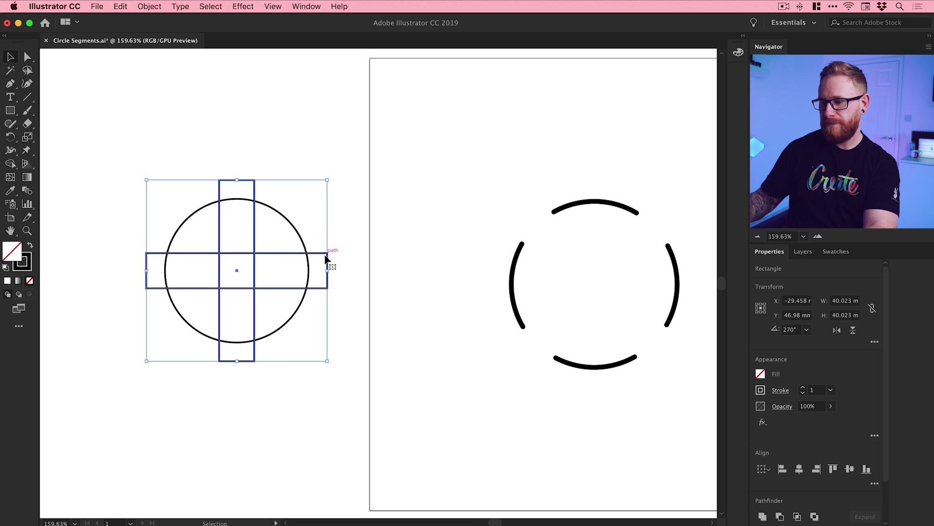
pyautogui.click(765, 519)
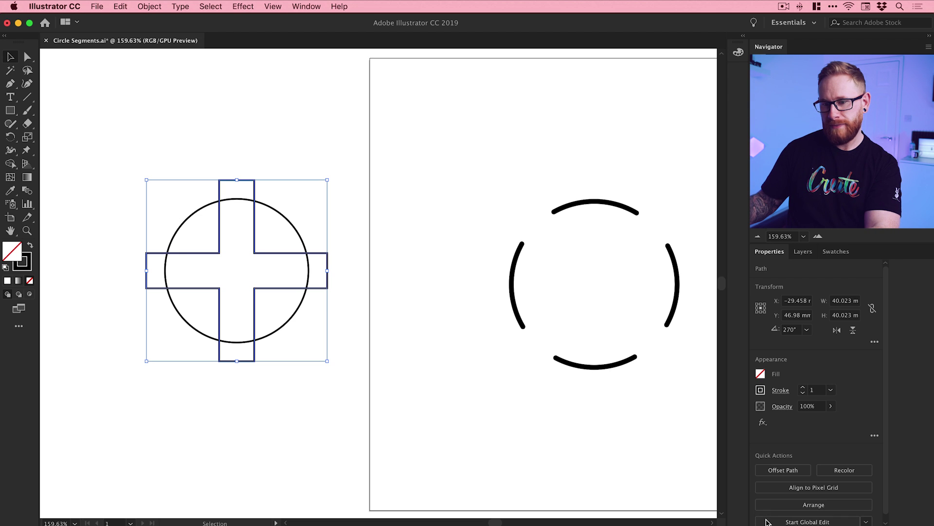
pyautogui.click(402, 246)
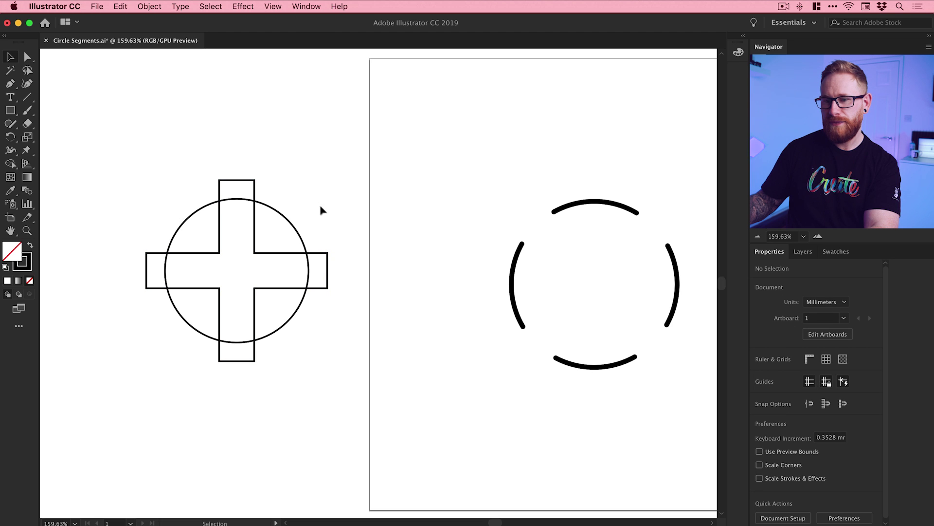
# Step: Subtract the cross from the circle with Minus Front to split it into four quarter segments
pyautogui.click(255, 190)
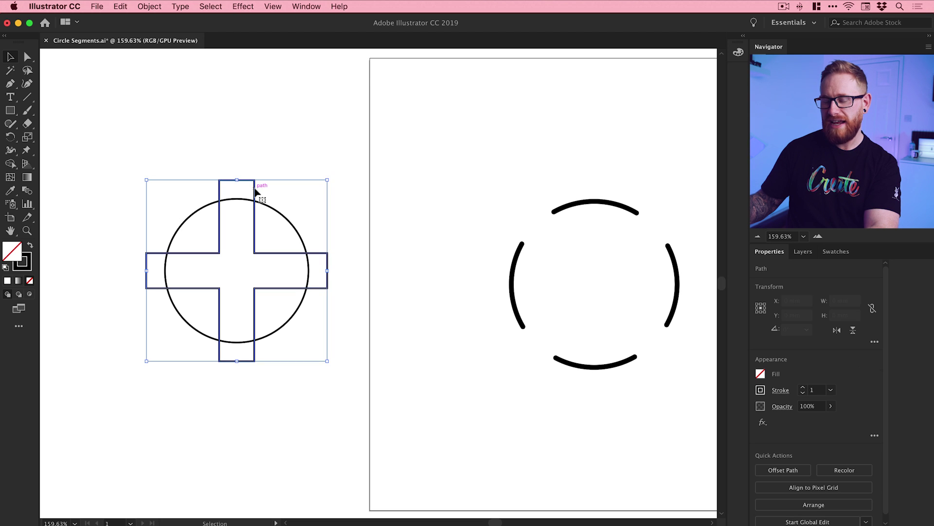
pyautogui.moveTo(270, 154); pyautogui.dragTo(204, 331)
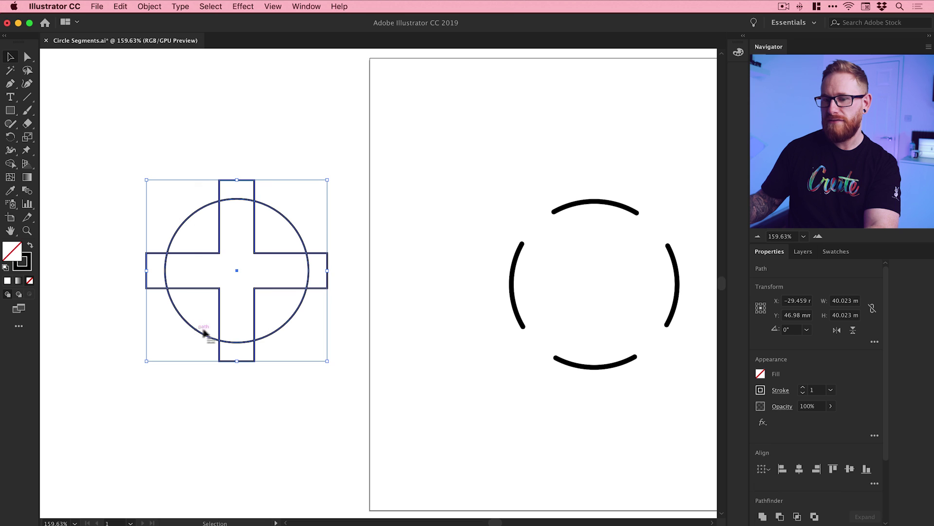
pyautogui.click(779, 516)
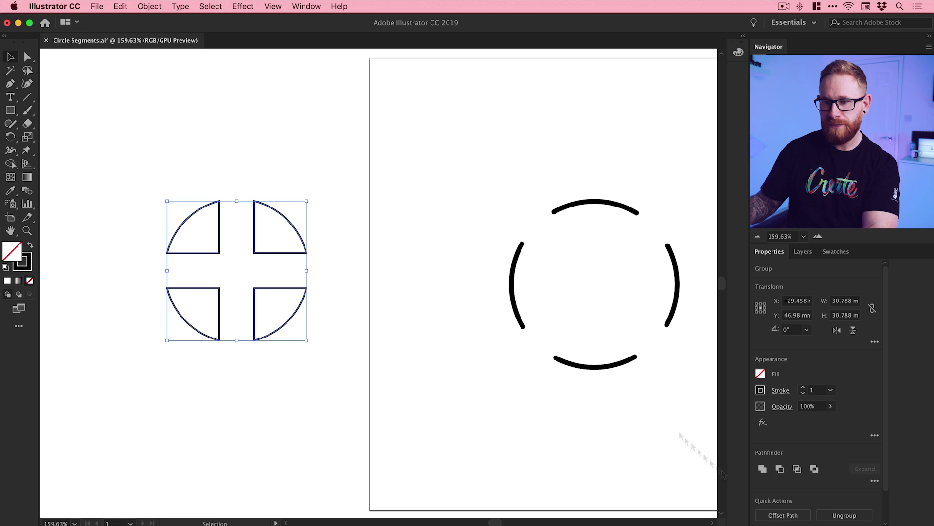
pyautogui.click(213, 100)
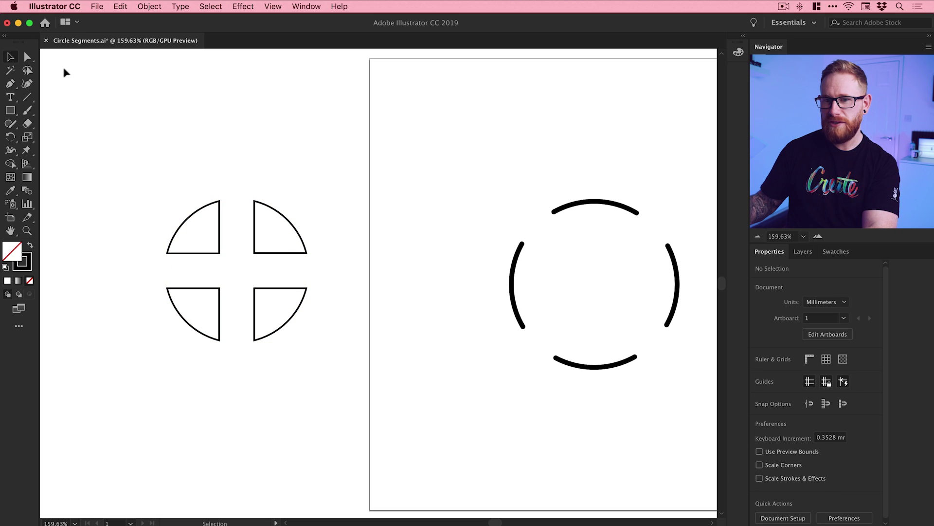
# Step: Delete the inner corner anchor points of the four quarter segments, leaving only the outer arcs
pyautogui.click(28, 57)
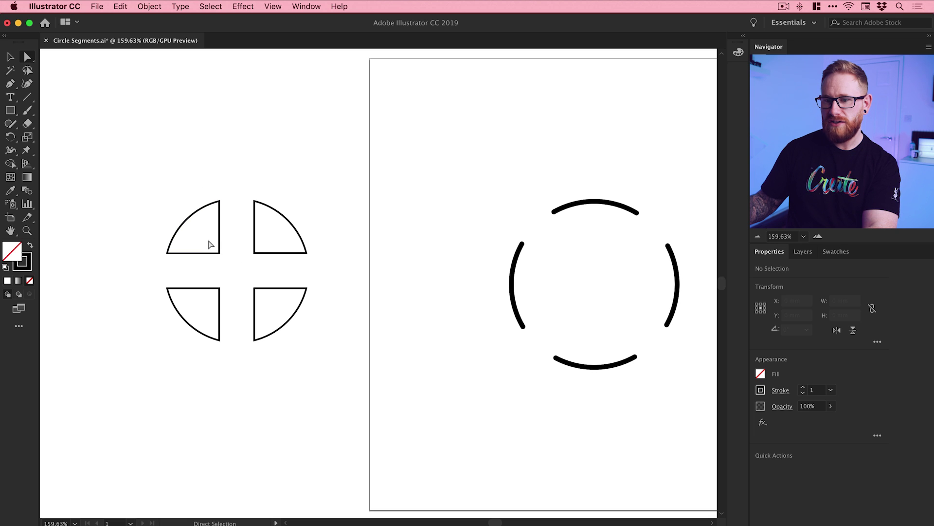
pyautogui.moveTo(218, 253); pyautogui.dragTo(272, 304)
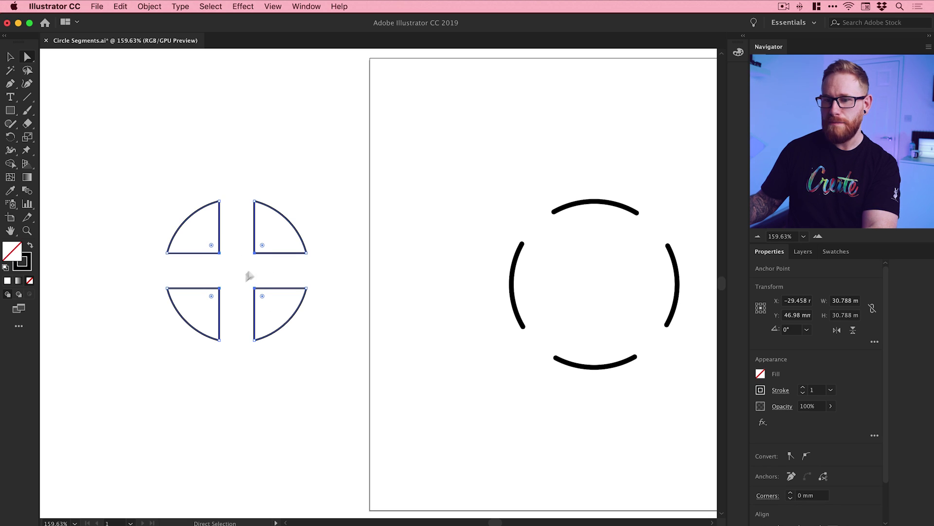
pyautogui.press('Delete')
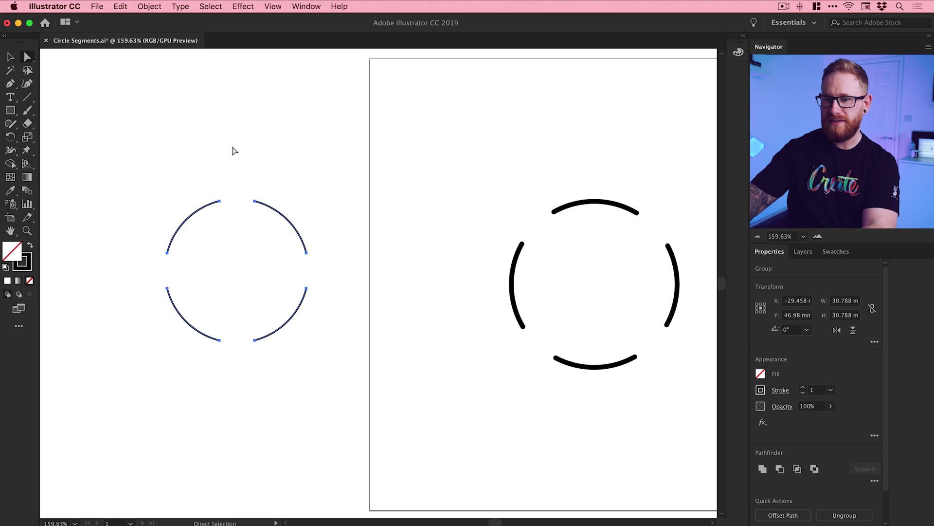
pyautogui.click(234, 150)
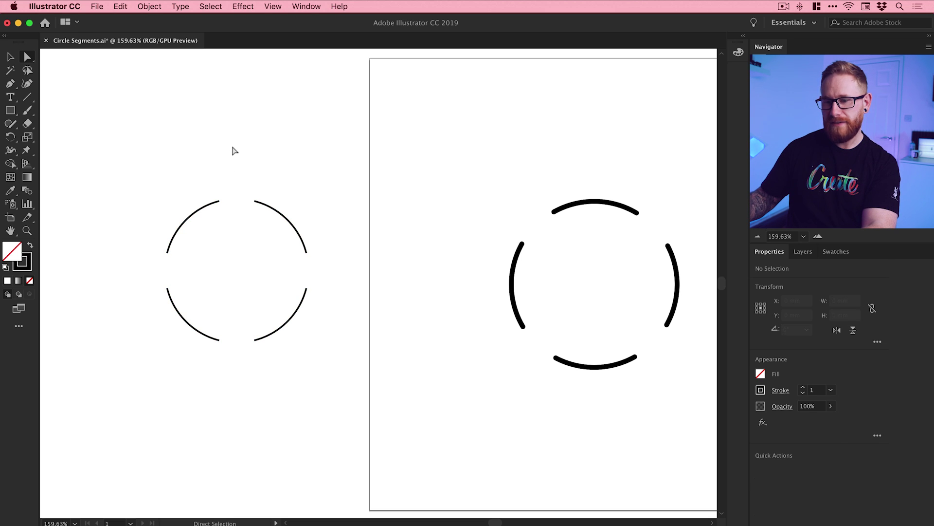
# Step: Give the four arcs a 3 pt stroke with round caps
pyautogui.press('v')
pyautogui.moveTo(174, 156); pyautogui.dragTo(311, 382)
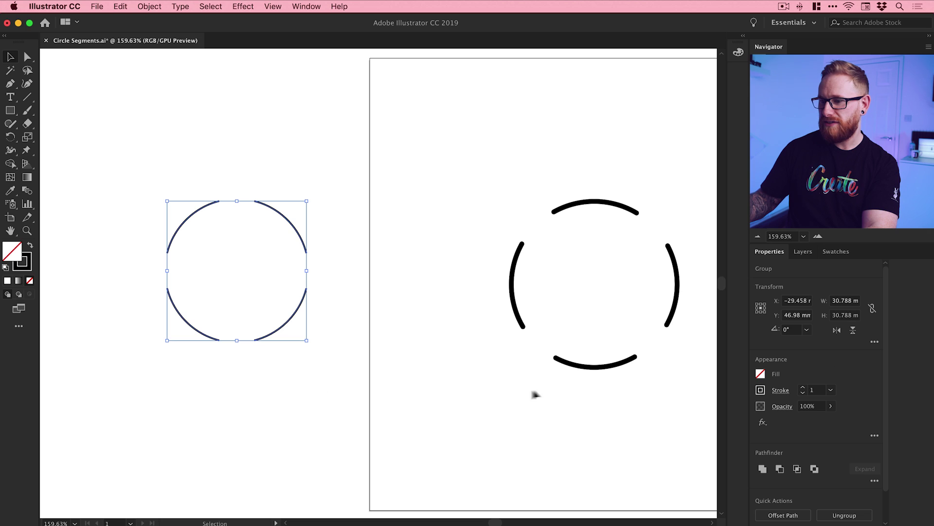
pyautogui.click(803, 388)
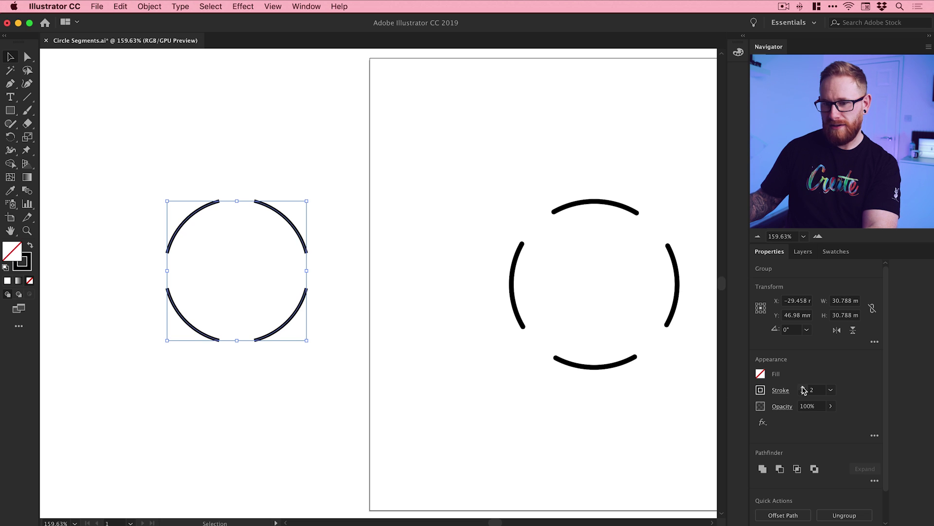
pyautogui.click(803, 388)
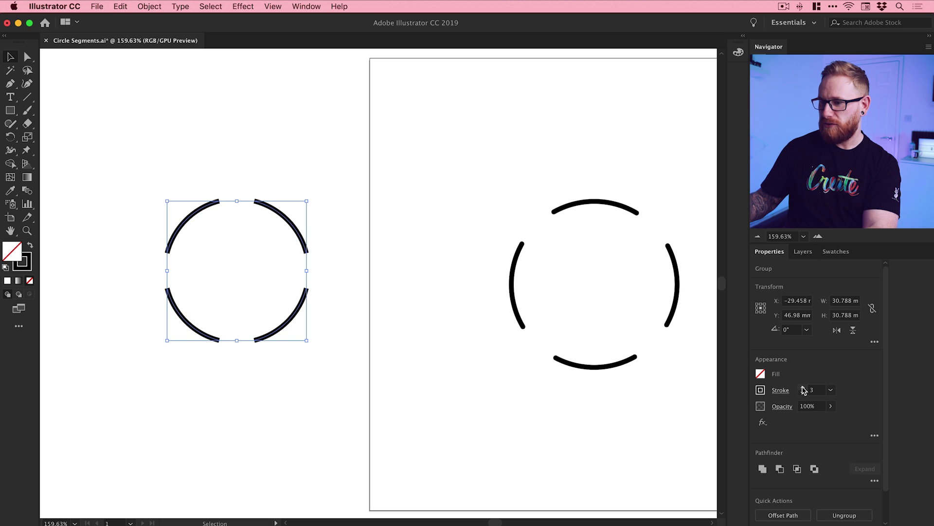
pyautogui.click(781, 390)
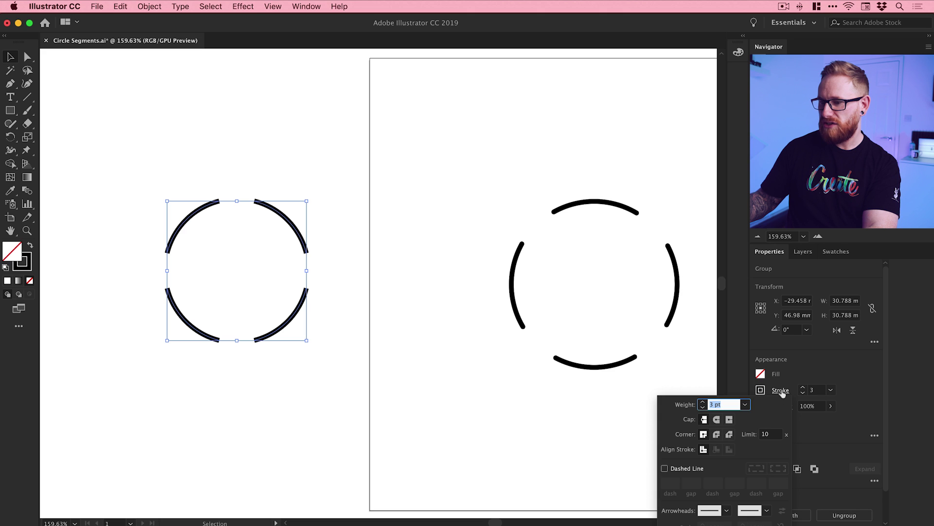
pyautogui.click(717, 420)
pyautogui.click(403, 172)
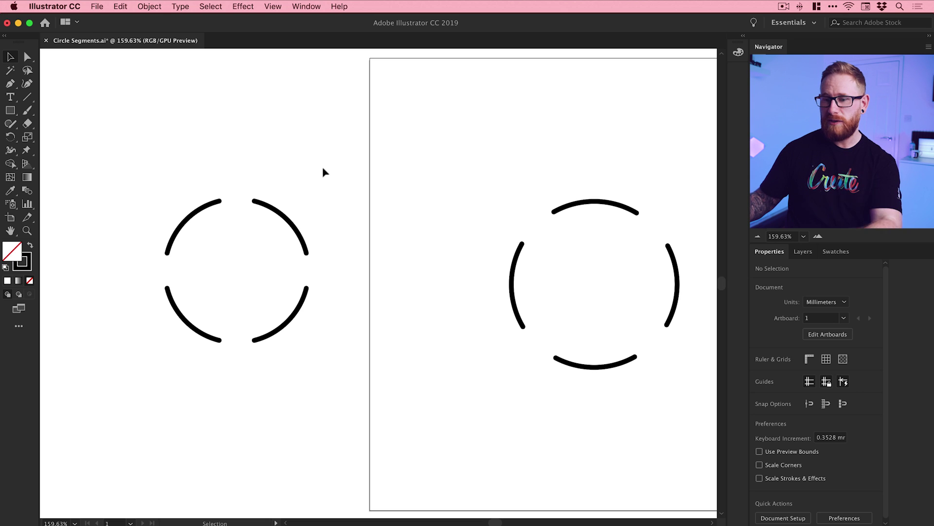
# Step: Scale the group of four arcs up proportionally from its centre to about 36.8 mm wide
pyautogui.click(287, 216)
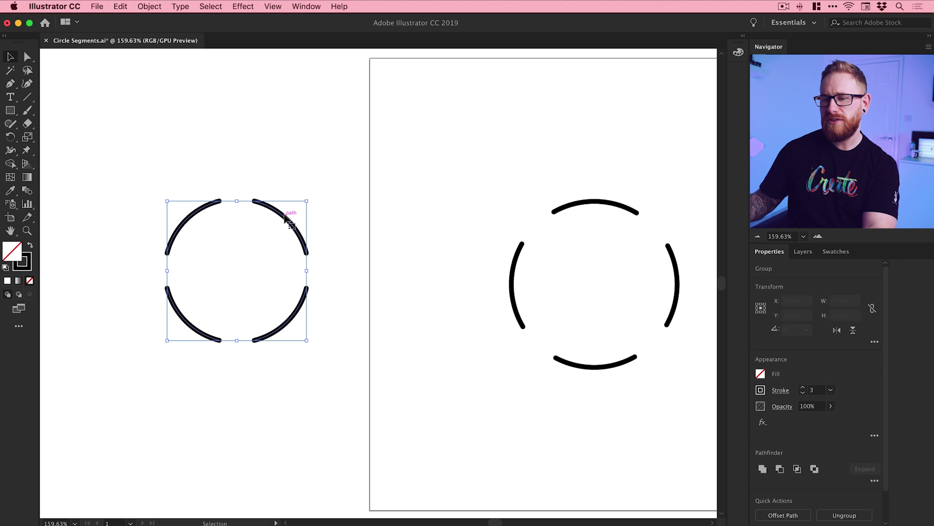
pyautogui.press('super+Tab')
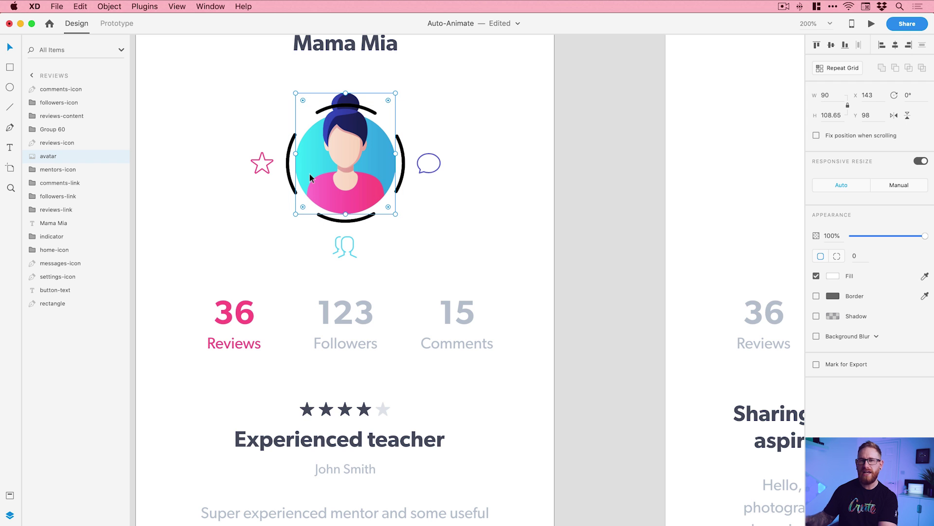
pyautogui.press('super+Tab')
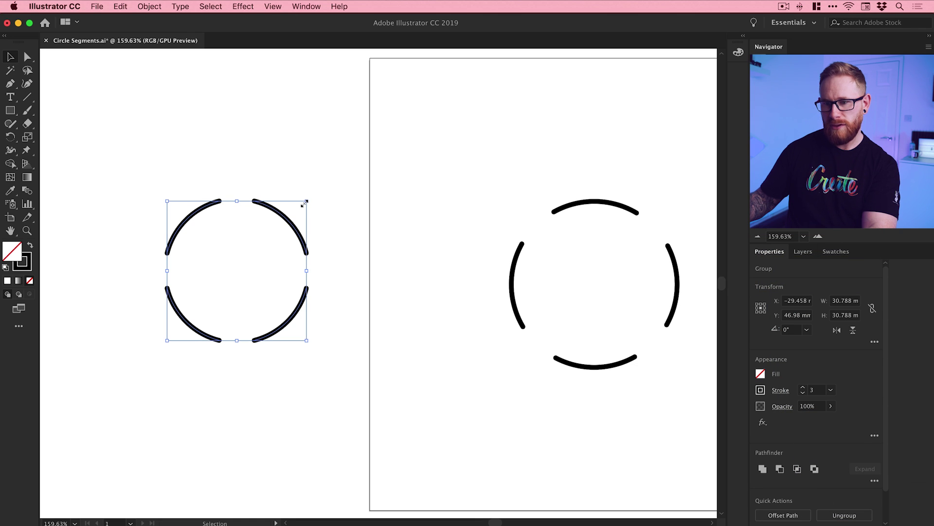
pyautogui.moveTo(306, 200); pyautogui.dragTo(322, 145)
pyautogui.click(313, 145)
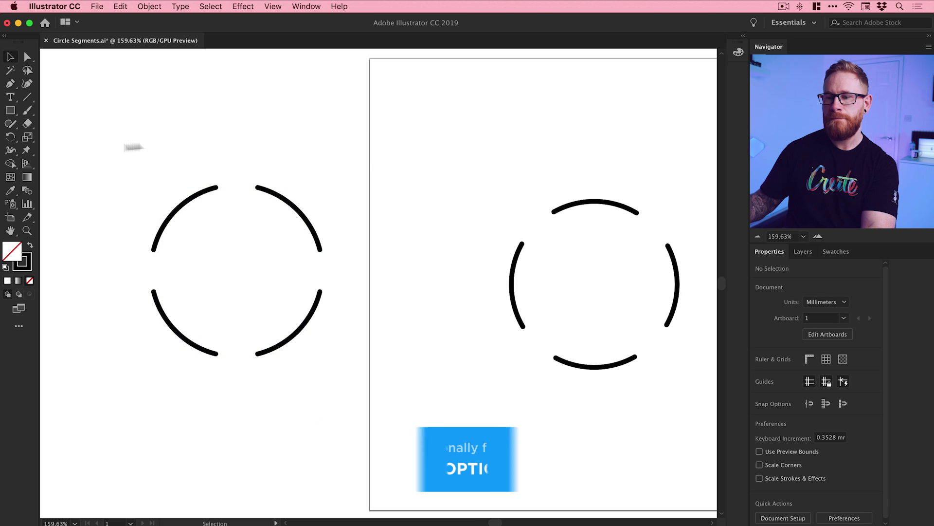
# Step: Rotate the group of four arcs 45° clockwise
pyautogui.click(183, 200)
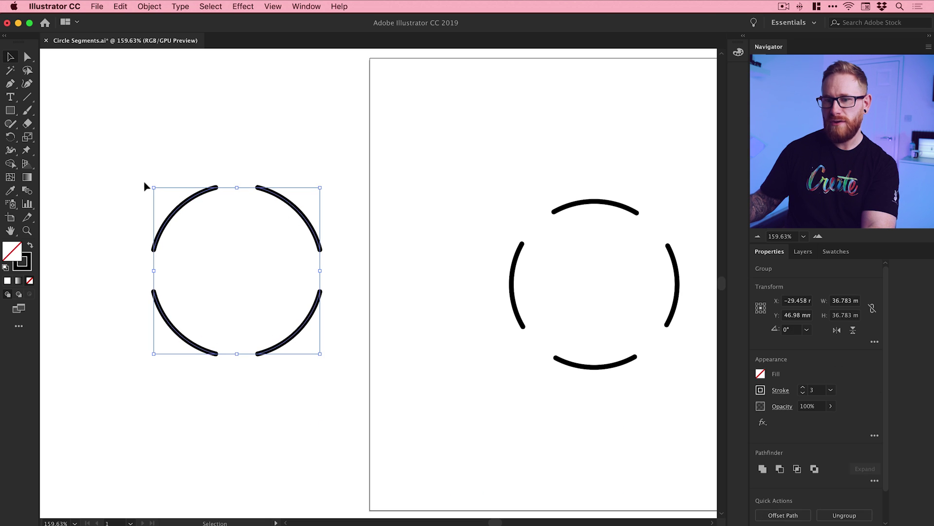
pyautogui.moveTo(148, 183); pyautogui.dragTo(219, 167)
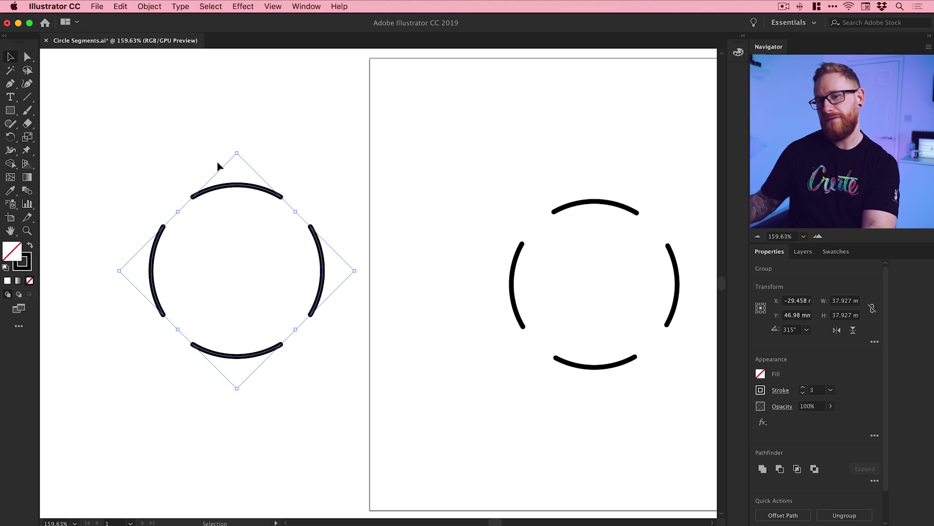
pyautogui.click(157, 148)
# Step: Copy the arc ring, switch to Adobe XD, paste it into the Reviews artboard and move it below and right of the avatar
pyautogui.moveTo(119, 150); pyautogui.dragTo(363, 401)
pyautogui.click(120, 7)
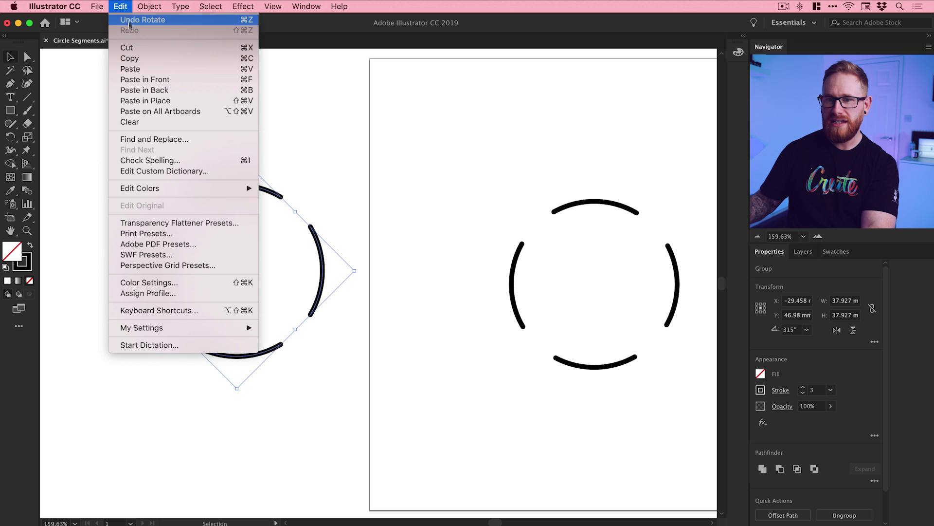
pyautogui.click(129, 58)
pyautogui.press('super+Tab')
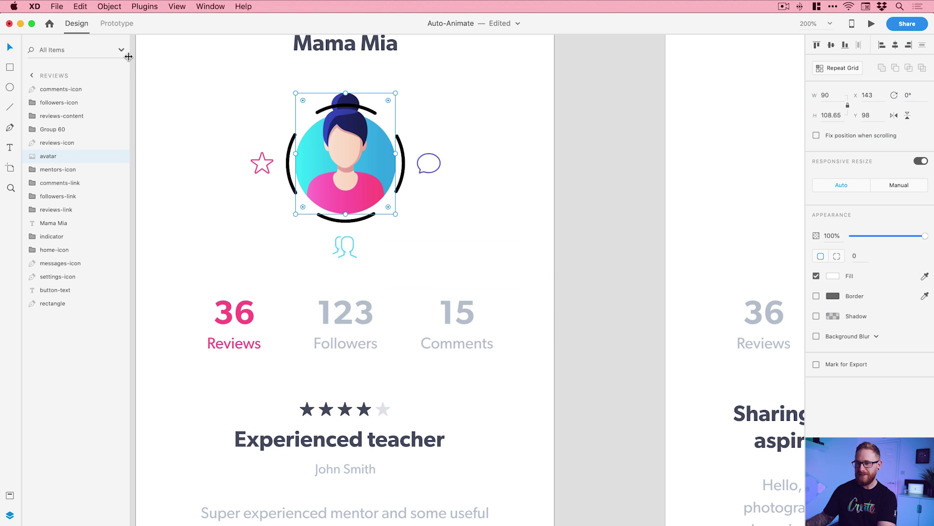
pyautogui.click(80, 6)
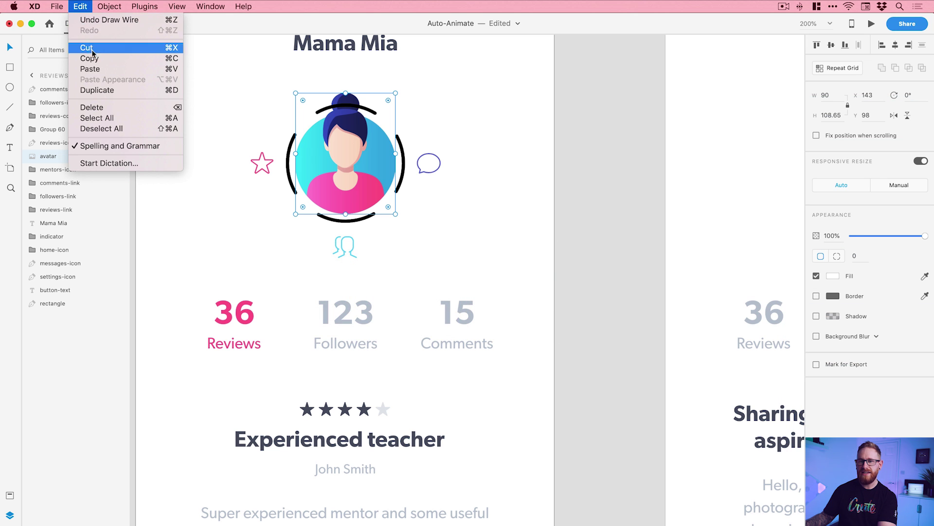
pyautogui.click(92, 69)
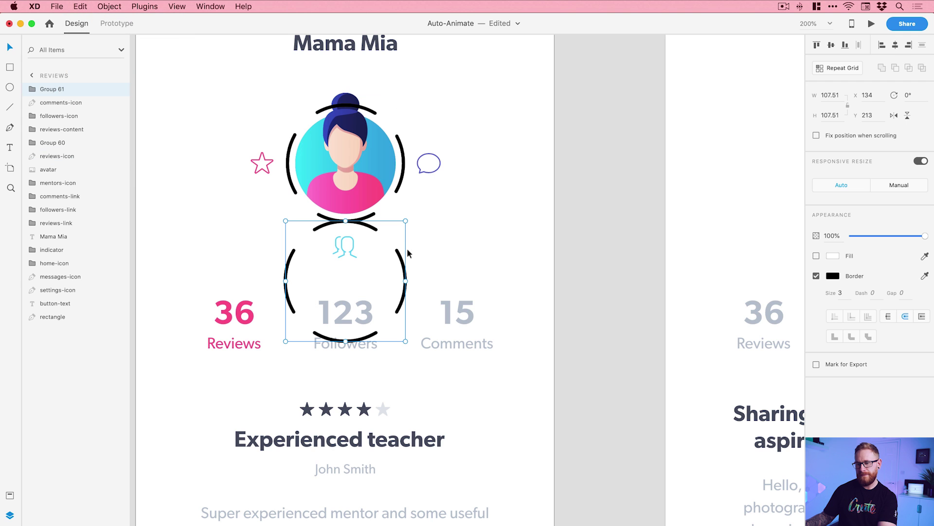
pyautogui.moveTo(404, 263); pyautogui.dragTo(497, 221)
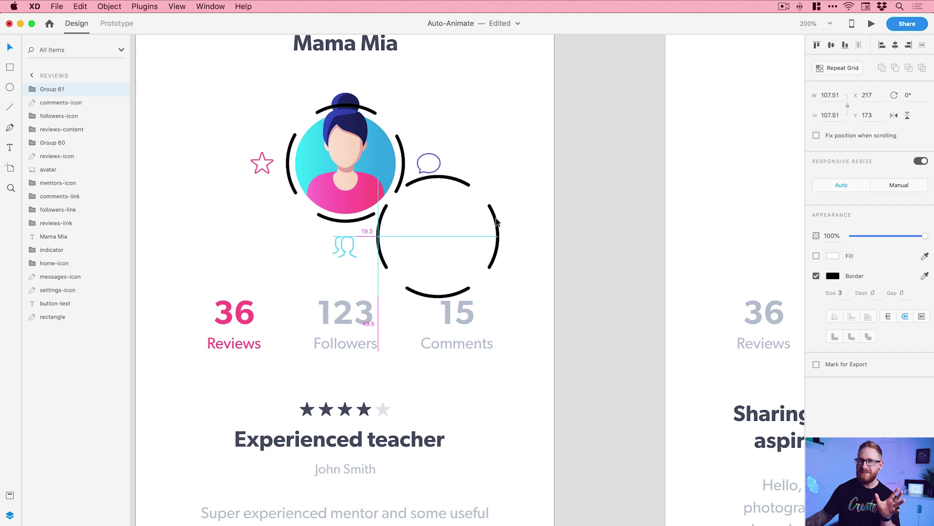
pyautogui.moveTo(496, 222); pyautogui.dragTo(504, 210)
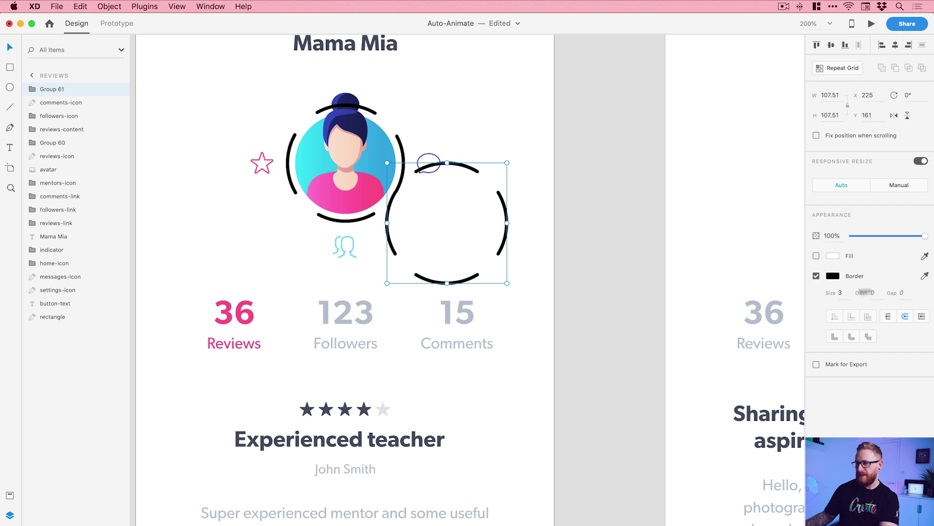
# Step: Try a thicker border on the pasted arc ring, and return its border size to 3
pyautogui.click(838, 293)
pyautogui.press('Up')
pyautogui.press('Up')
pyautogui.press('Up')
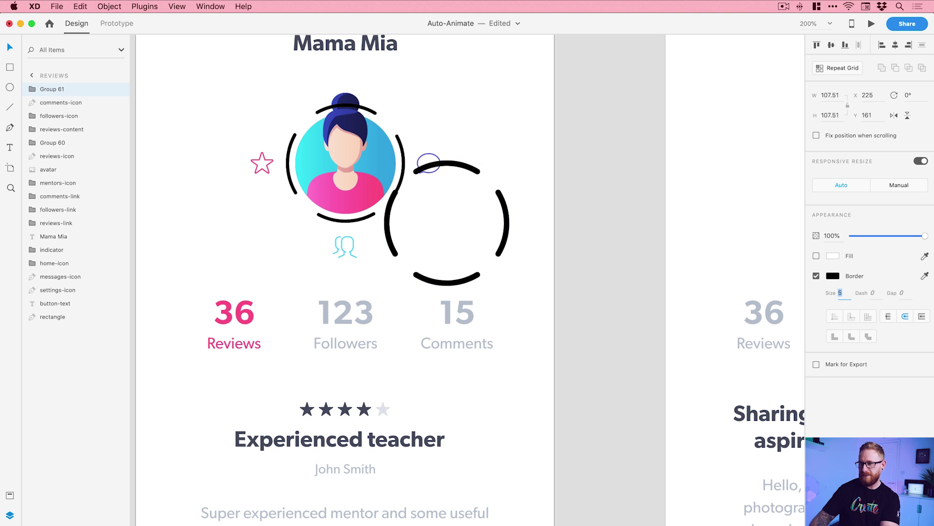
pyautogui.press('Down')
pyautogui.press('Down')
pyautogui.press('Down')
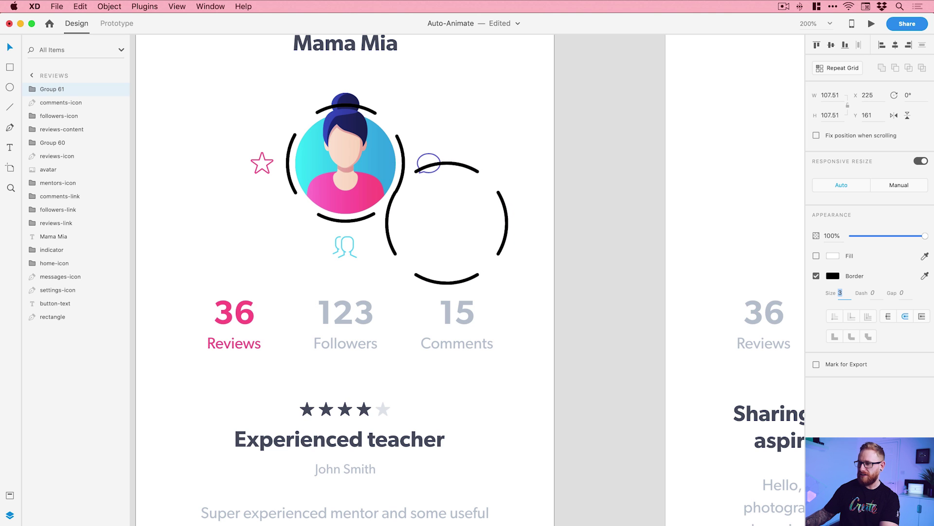
# Step: Give the pasted arc ring butt caps and a red border colour
pyautogui.click(889, 319)
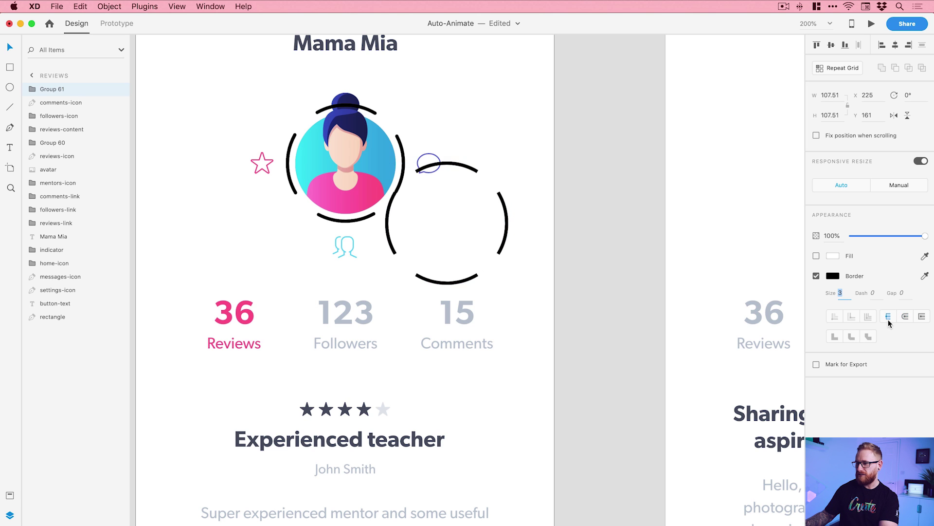
pyautogui.click(833, 276)
pyautogui.click(768, 222)
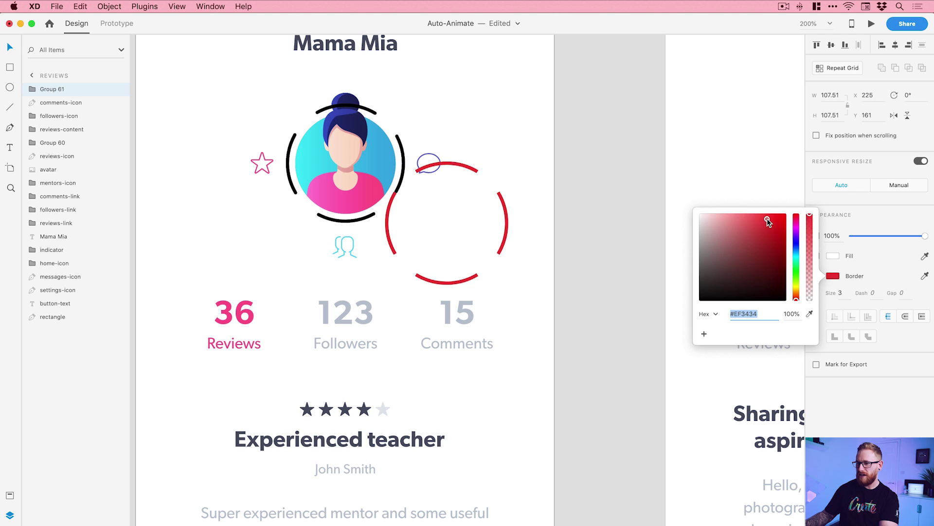
pyautogui.click(618, 159)
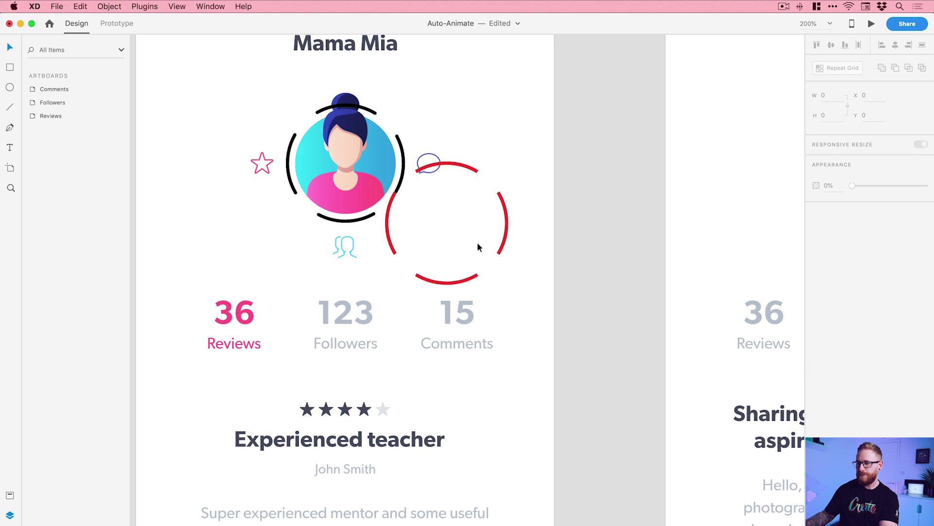
# Step: Delete the pasted arc ring from the Reviews artboard
pyautogui.click(506, 228)
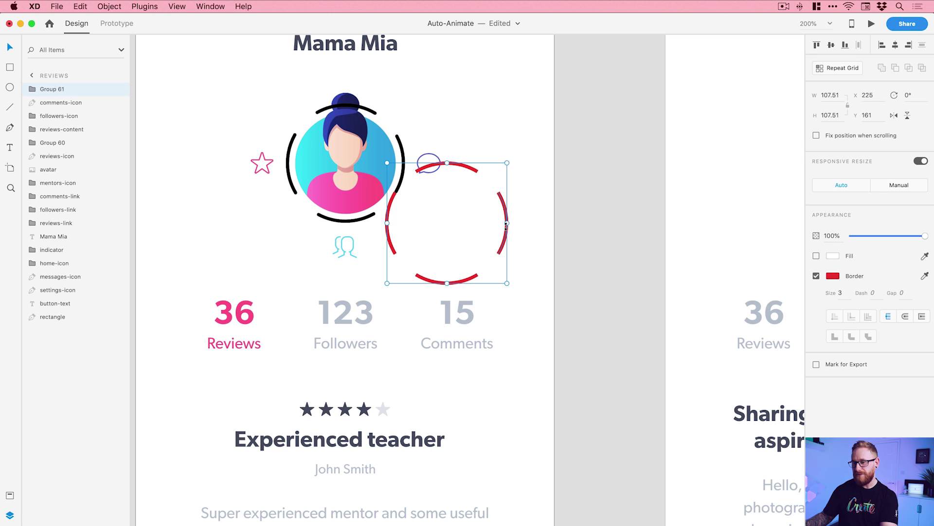
pyautogui.press('Delete')
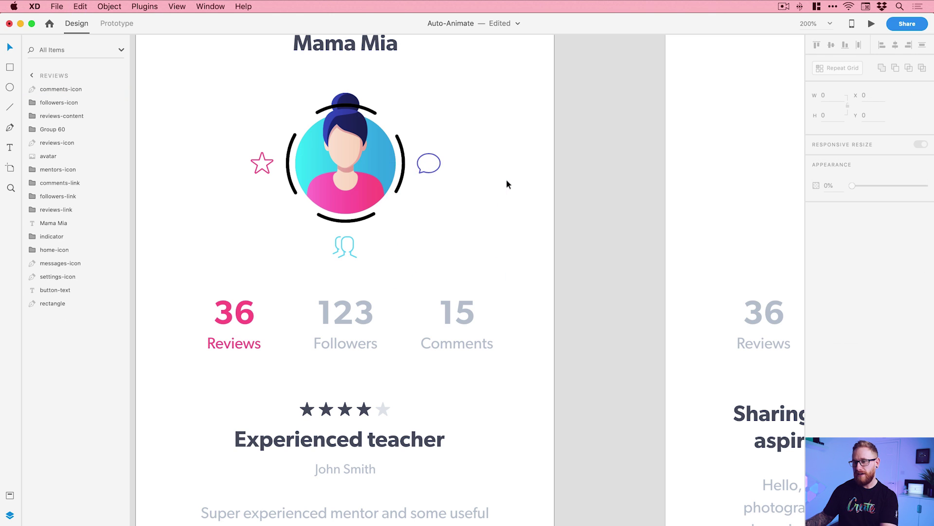
# Step: Rename the group of four arcs around the avatar as selector
pyautogui.click(402, 181)
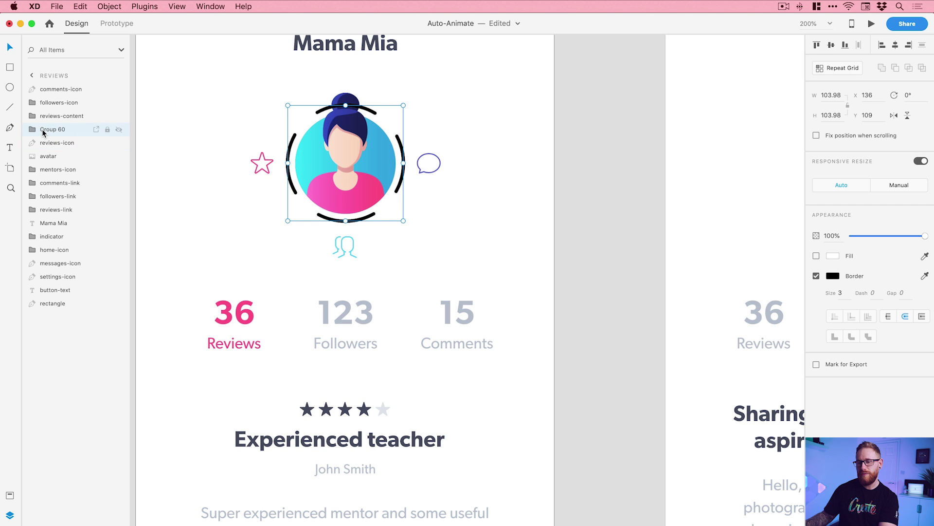
pyautogui.doubleClick(403, 181)
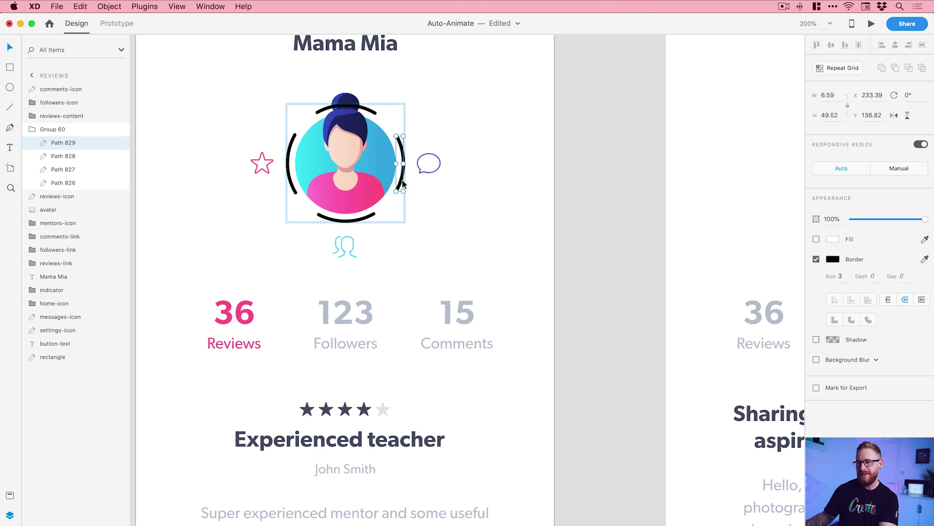
pyautogui.doubleClick(51, 128)
pyautogui.write('sece')
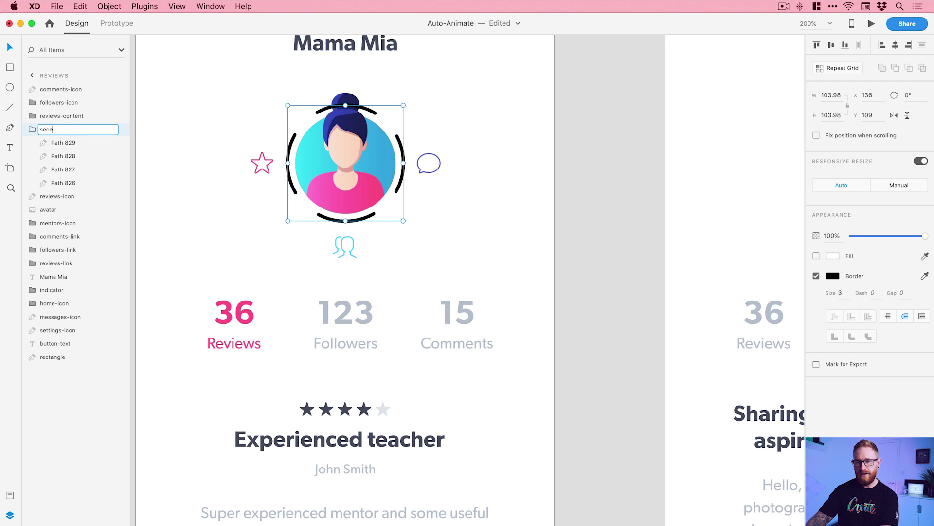
pyautogui.press('BackSpace')
pyautogui.press('BackSpace')
pyautogui.write('lector')
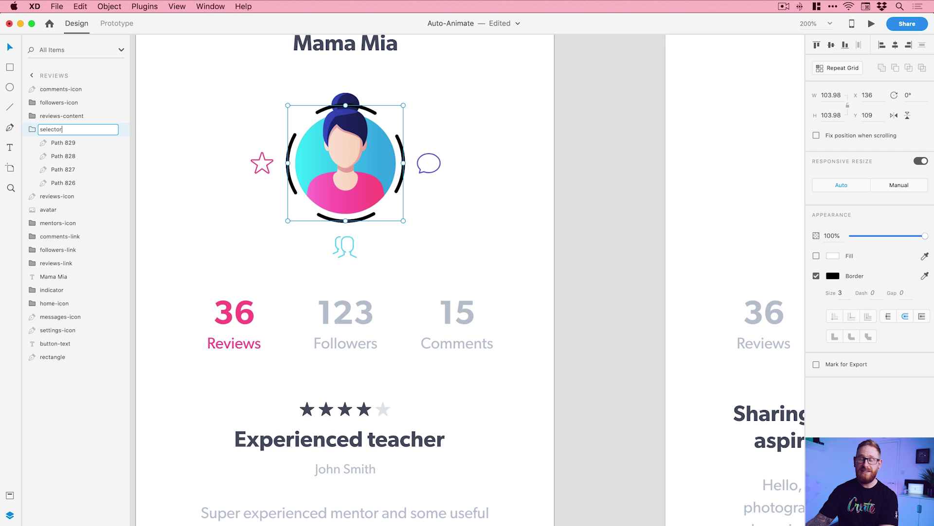
pyautogui.press('Return')
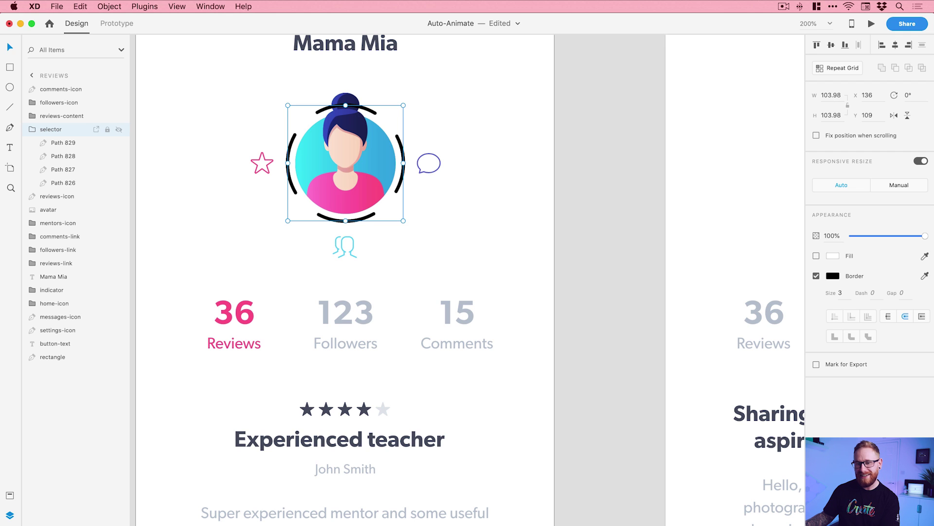
# Step: Rename the right-hand arc path inside the selector group as right
pyautogui.click(61, 143)
pyautogui.doubleClick(62, 143)
pyautogui.write('right')
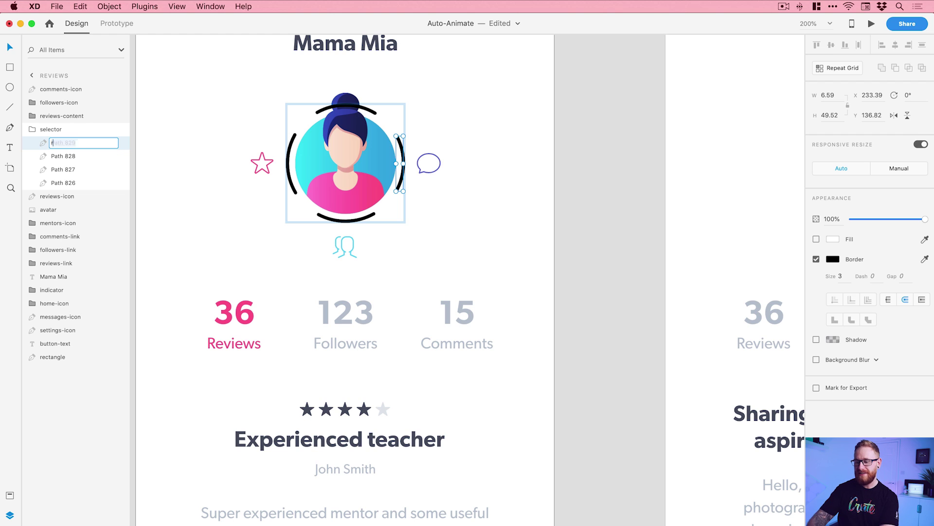
pyautogui.click(63, 157)
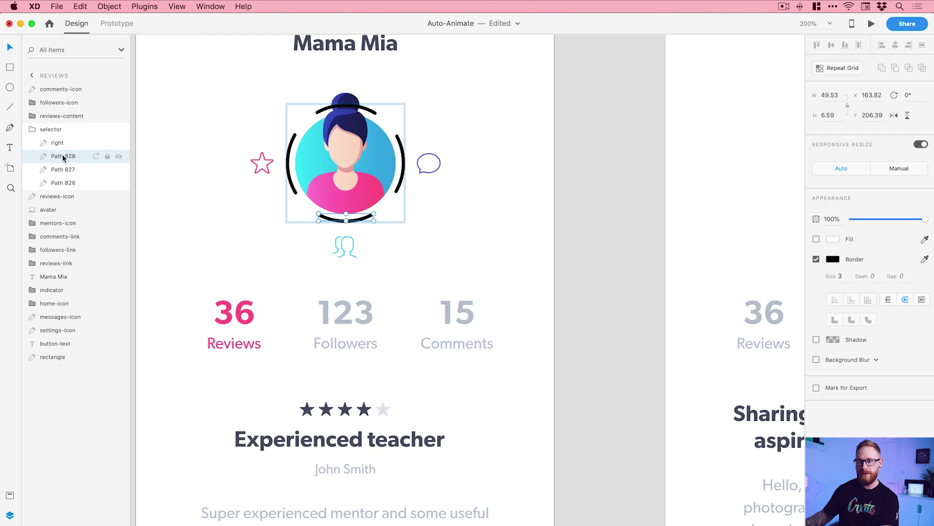
# Step: Rename the three remaining arc paths in the selector group as bottom, top and left to match their positions
pyautogui.doubleClick(63, 156)
pyautogui.write('bottom')
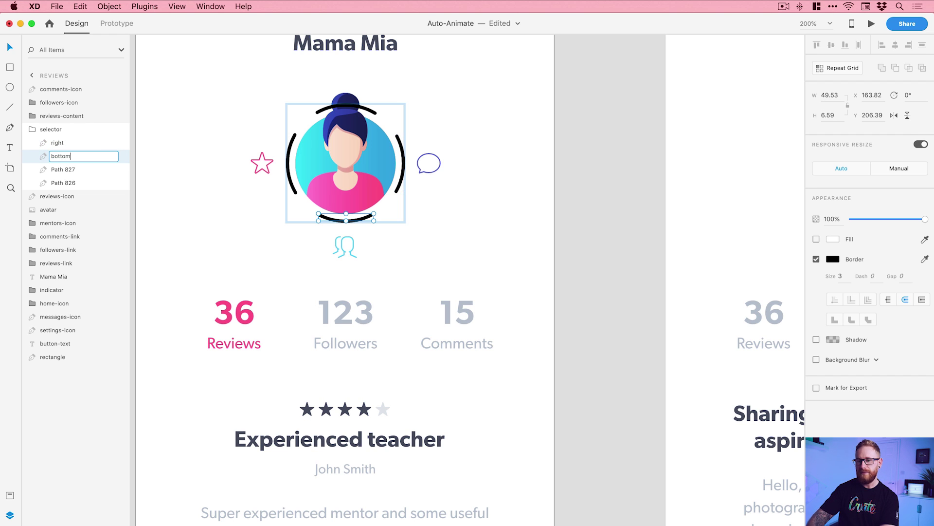
pyautogui.press('Return')
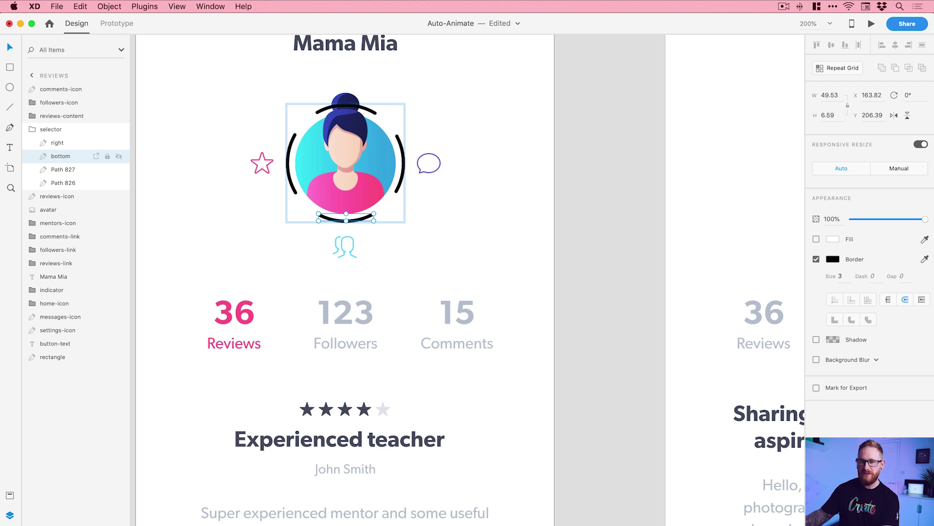
pyautogui.doubleClick(64, 170)
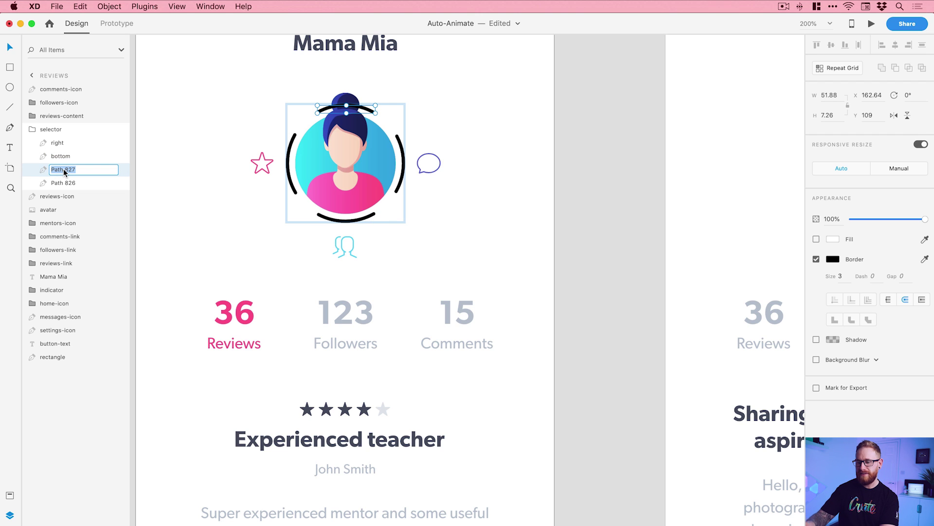
pyautogui.write('top')
pyautogui.press('Return')
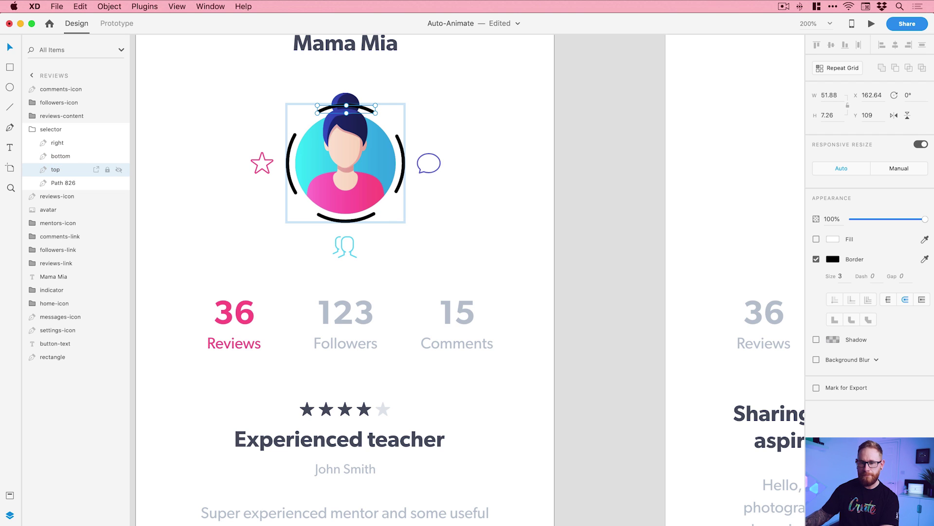
pyautogui.doubleClick(63, 182)
pyautogui.write('left')
pyautogui.press('Return')
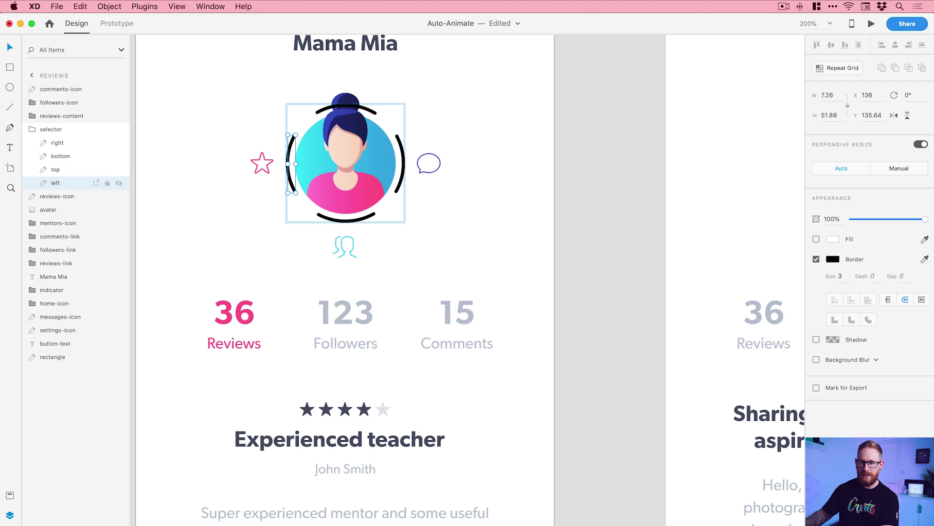
# Step: Reorder the arc layers in the selector group as top, bottom, left, right, and select all four
pyautogui.moveTo(61, 169)
pyautogui.mouseDown()
pyautogui.moveTo(58, 139)
pyautogui.moveTo(56, 180)
pyautogui.moveTo(61, 169)
pyautogui.mouseUp()
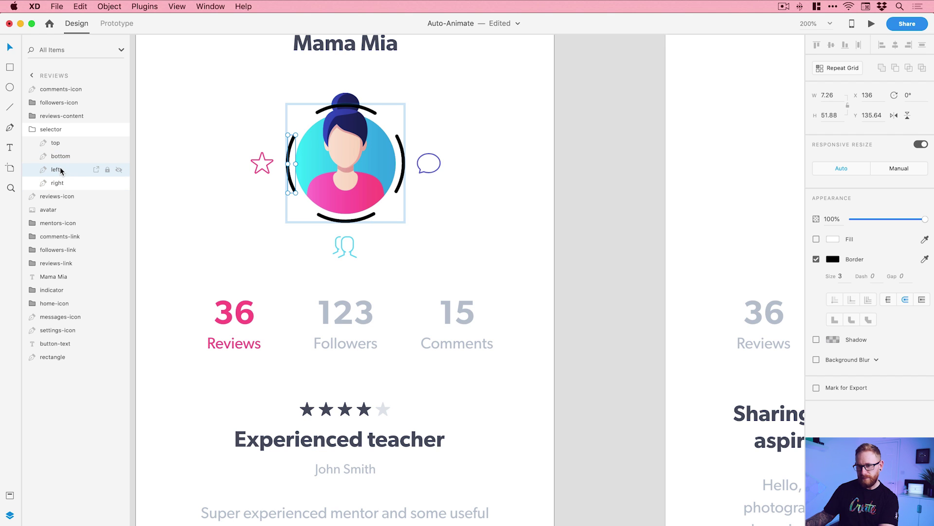
pyautogui.click(60, 142)
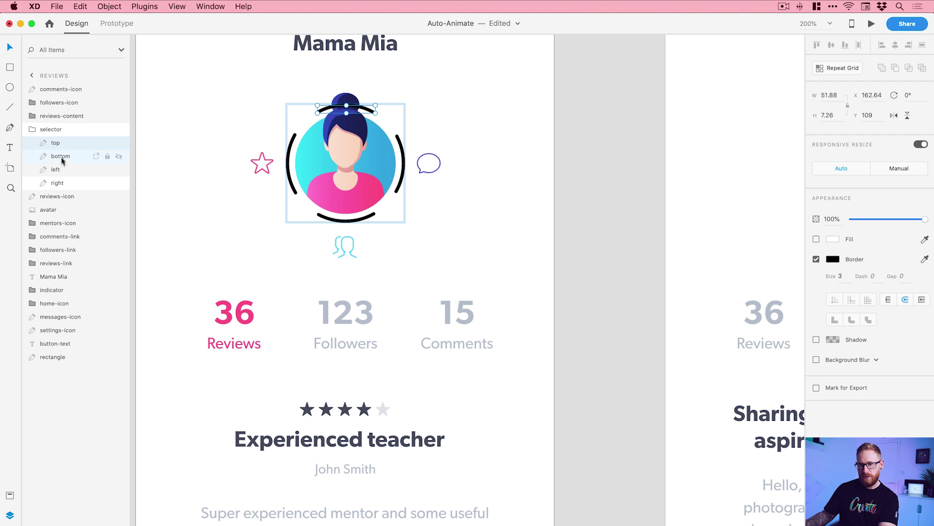
pyautogui.keyDown('shift'); pyautogui.click(60, 184); pyautogui.keyUp('shift')
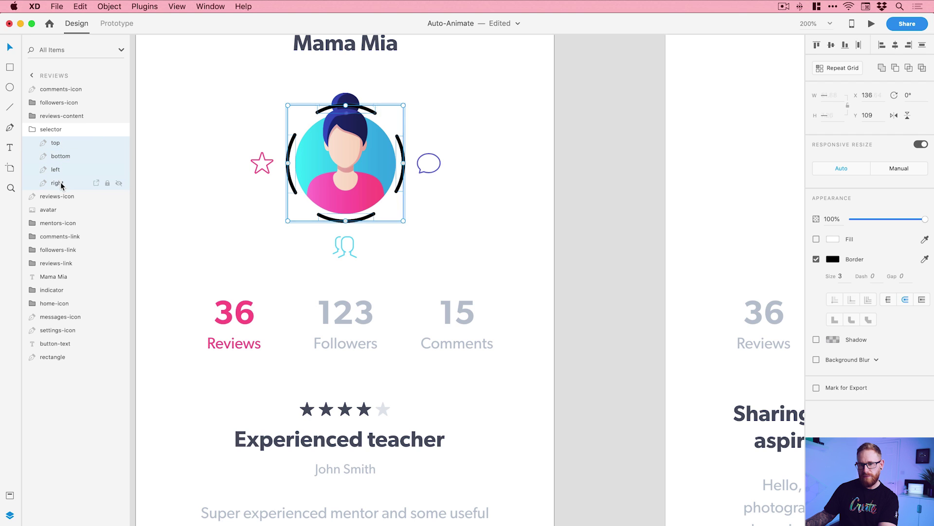
# Step: Set the opacity of the top, right and bottom arcs in the selector group to 0%
pyautogui.click(60, 143)
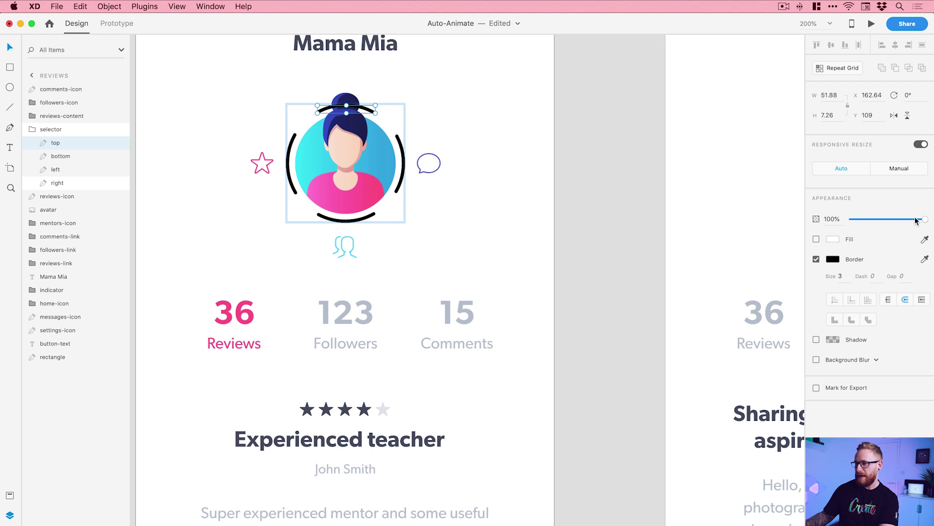
pyautogui.moveTo(925, 221); pyautogui.dragTo(798, 221)
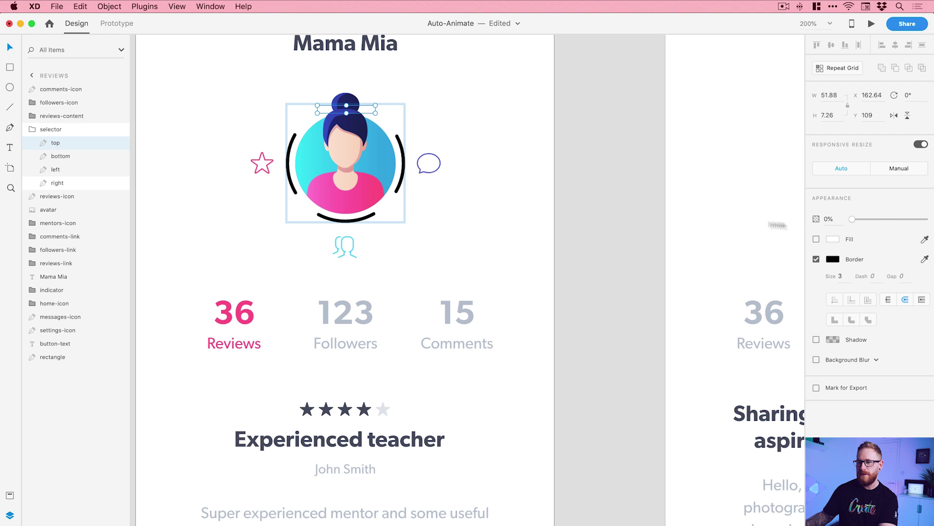
pyautogui.click(57, 183)
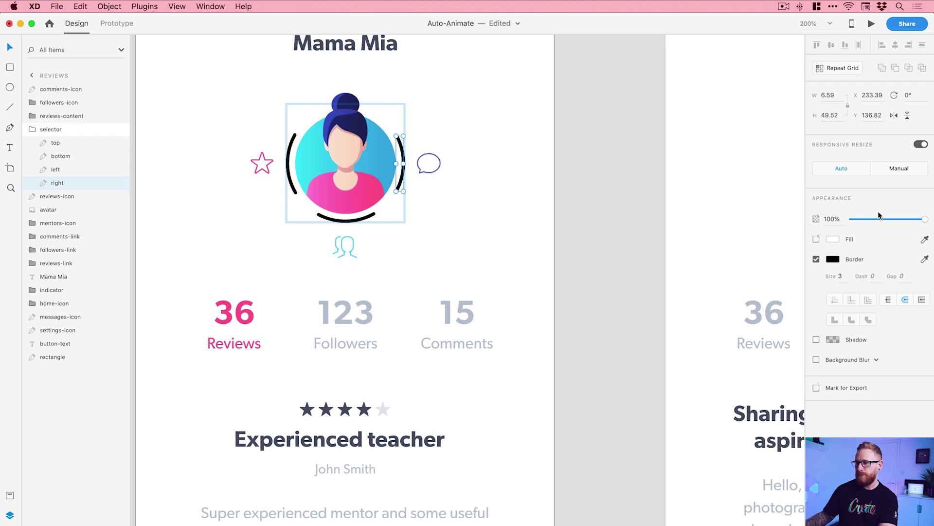
pyautogui.moveTo(926, 222); pyautogui.dragTo(843, 220)
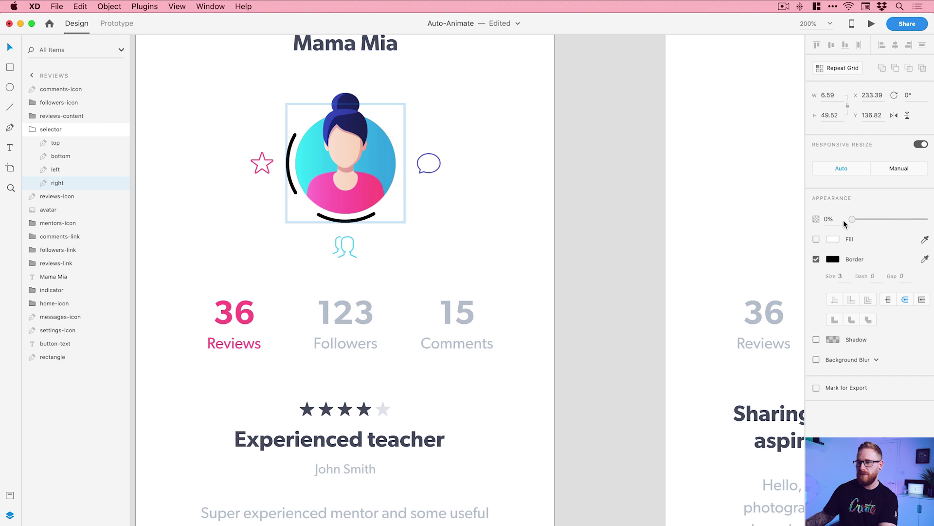
pyautogui.click(59, 156)
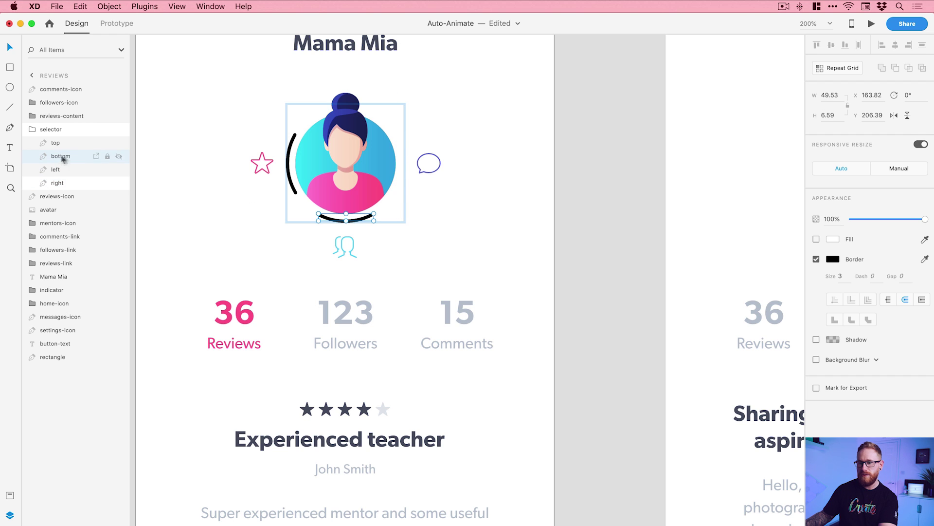
pyautogui.moveTo(925, 219); pyautogui.dragTo(852, 220)
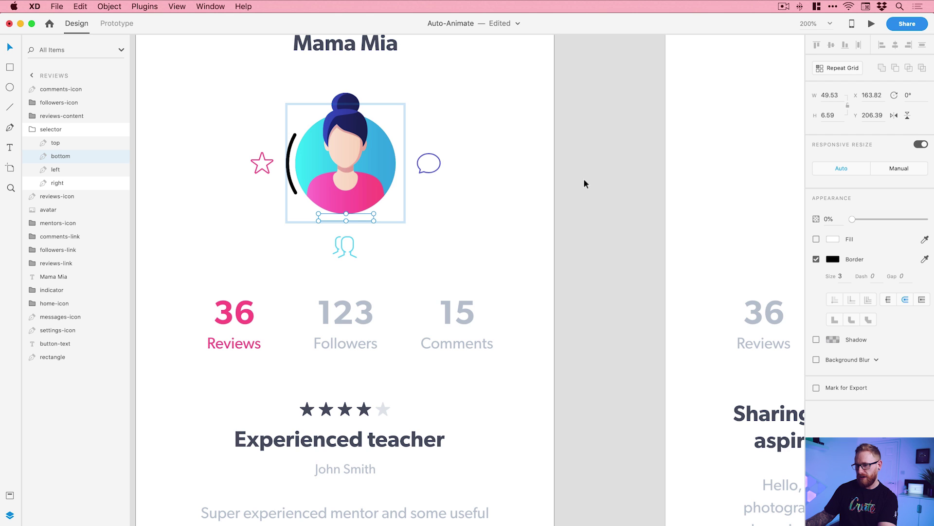
pyautogui.click(925, 259)
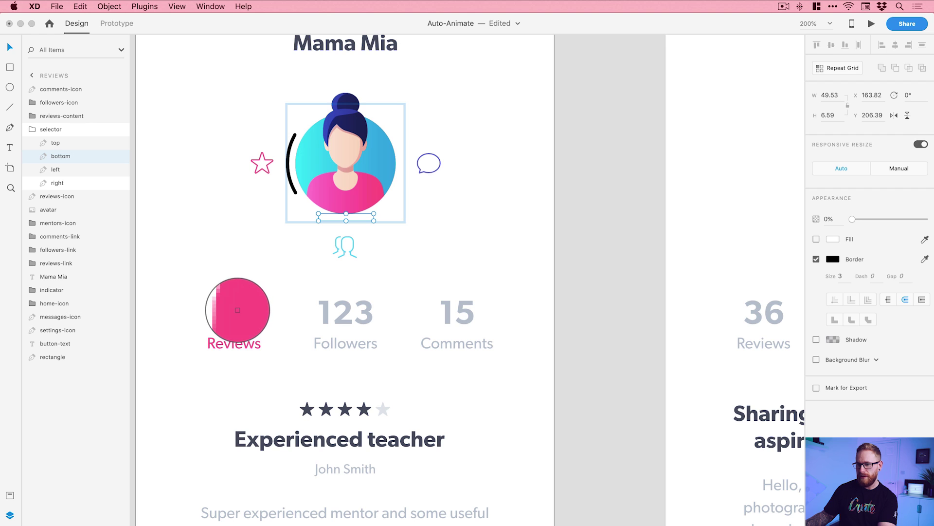
pyautogui.click(237, 310)
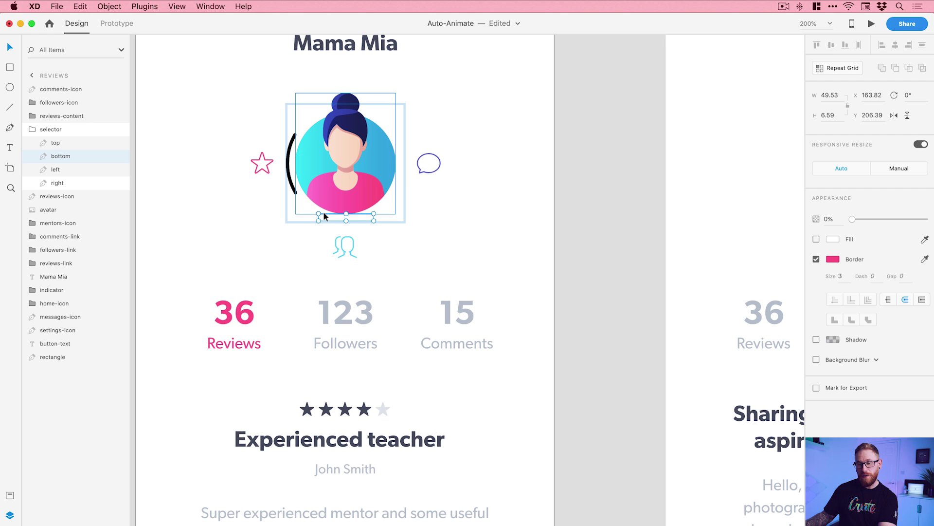
pyautogui.press('super+z')
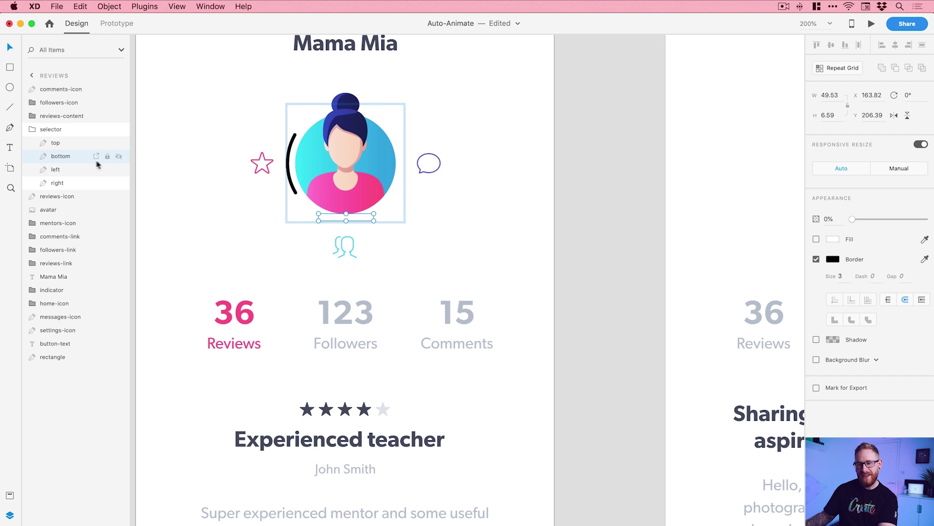
# Step: Give the left arc the pink border colour sampled from the Reviews number 36
pyautogui.click(55, 169)
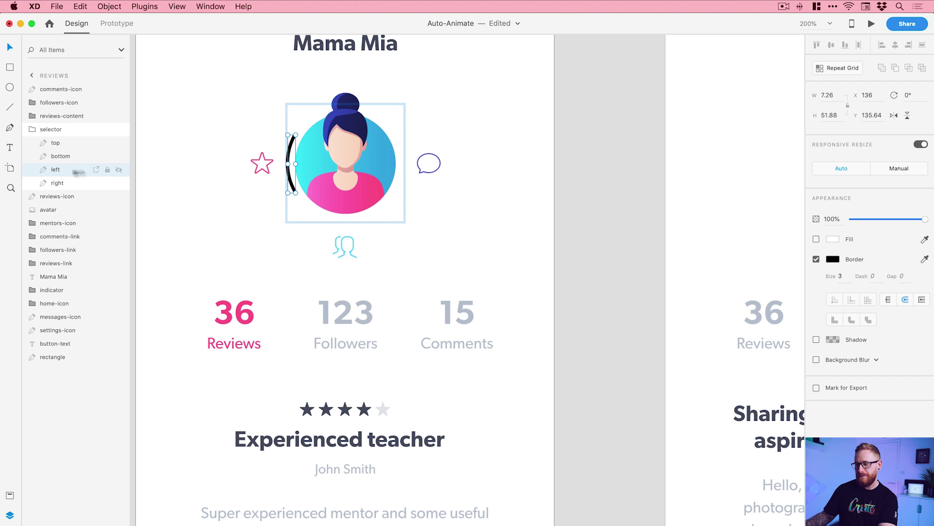
pyautogui.click(925, 259)
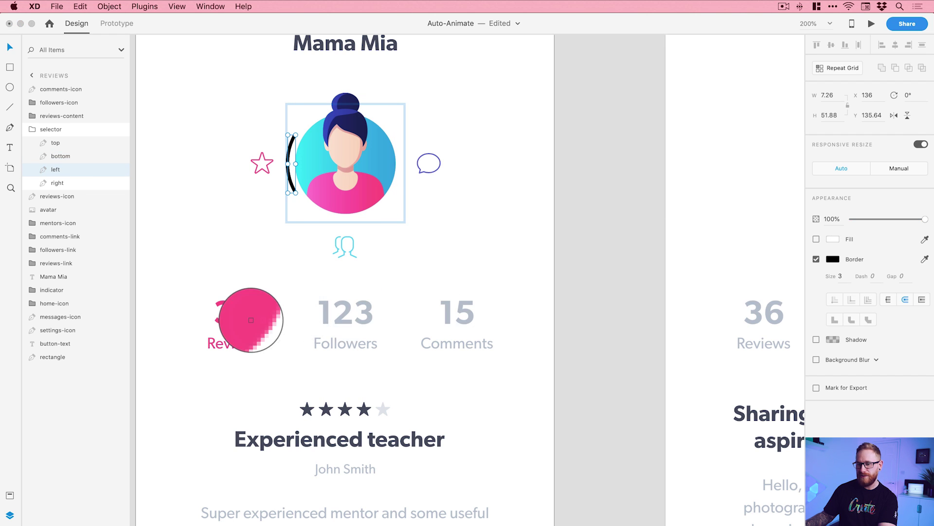
pyautogui.click(250, 319)
pyautogui.click(596, 165)
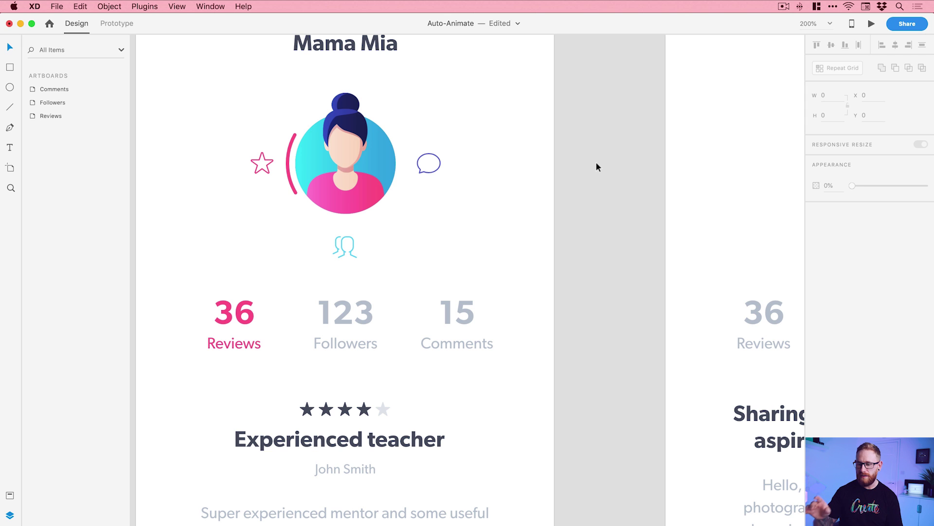
# Step: Copy the selector group from the Reviews artboard and paste it around the avatar on the Followers artboard
pyautogui.press('super+1')
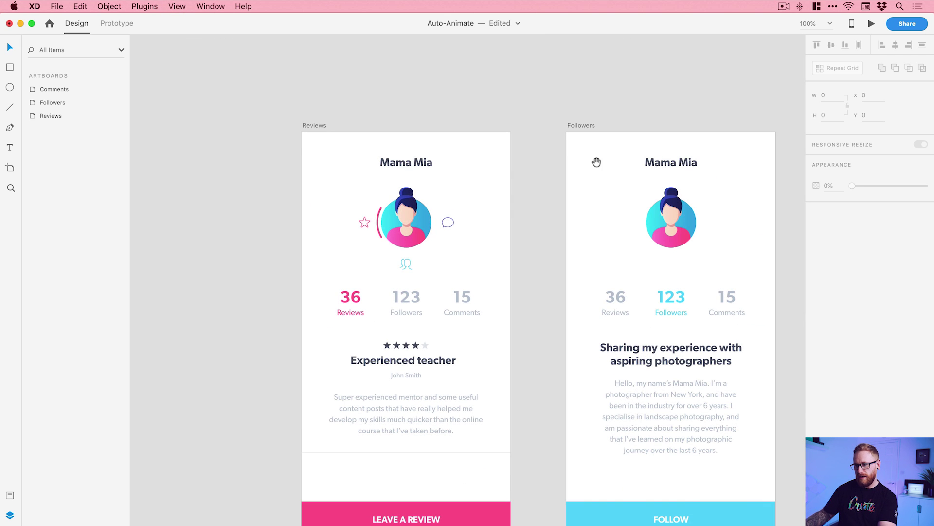
pyautogui.moveTo(594, 160); pyautogui.dragTo(519, 161)
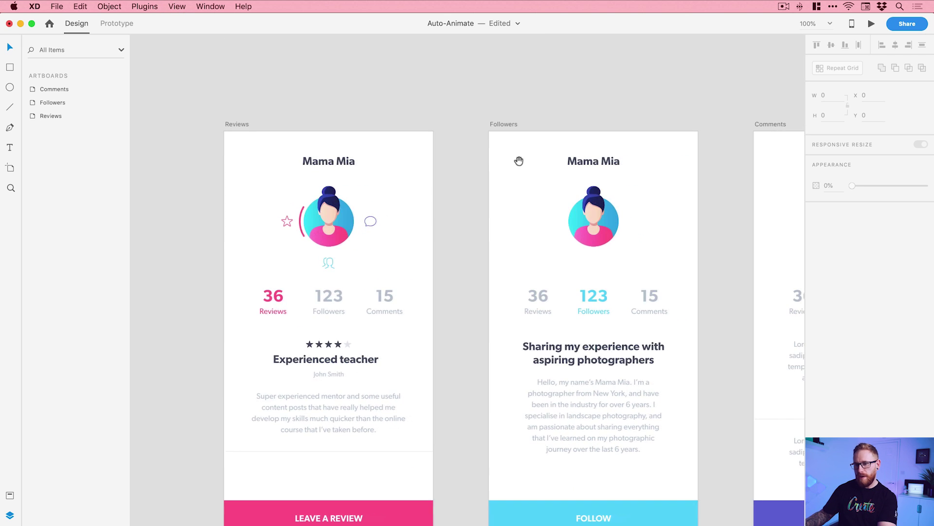
pyautogui.click(301, 214)
pyautogui.click(80, 6)
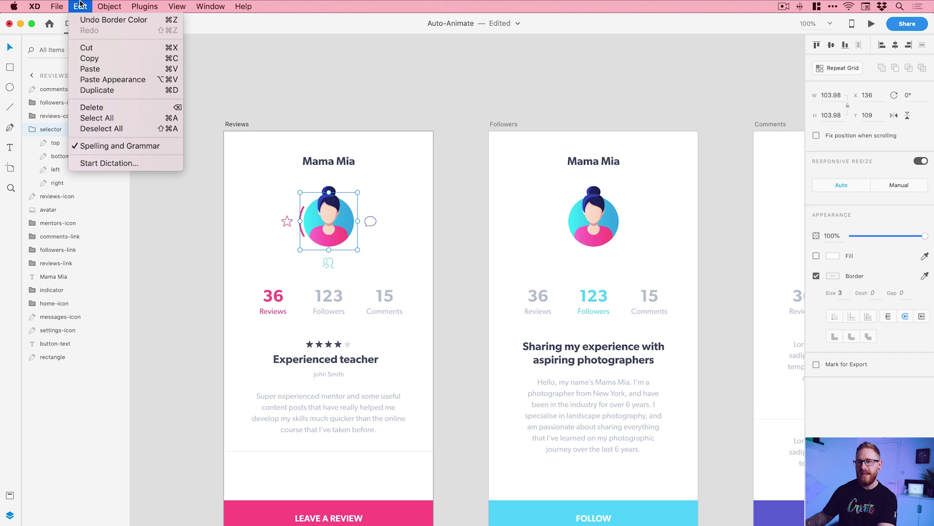
pyautogui.click(89, 58)
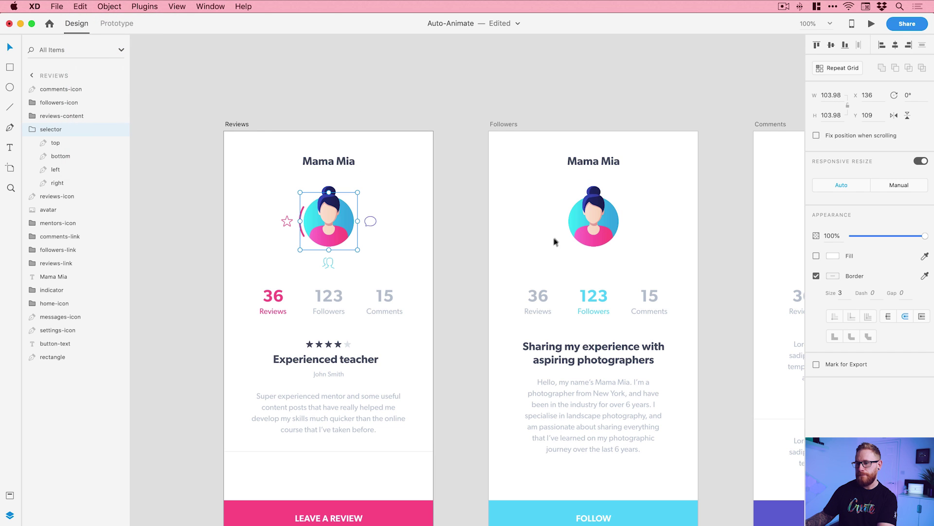
pyautogui.click(587, 231)
pyautogui.click(81, 6)
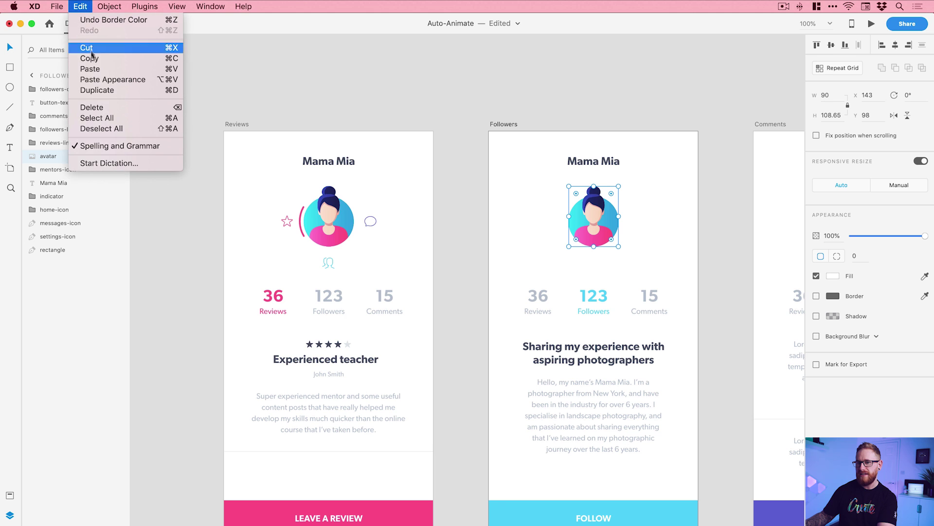
pyautogui.click(94, 71)
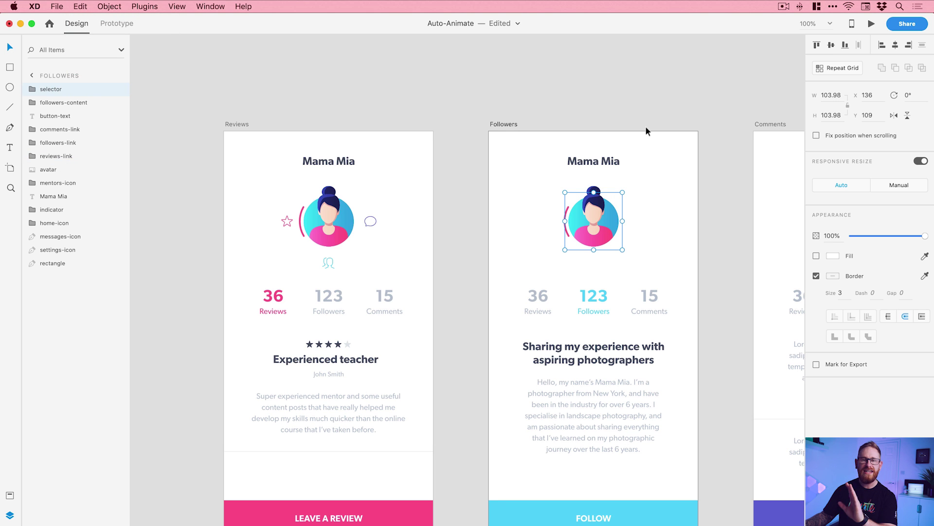
# Step: Paste the copied selector group around the avatar on the Comments artboard
pyautogui.hscroll(8, 652, 144)
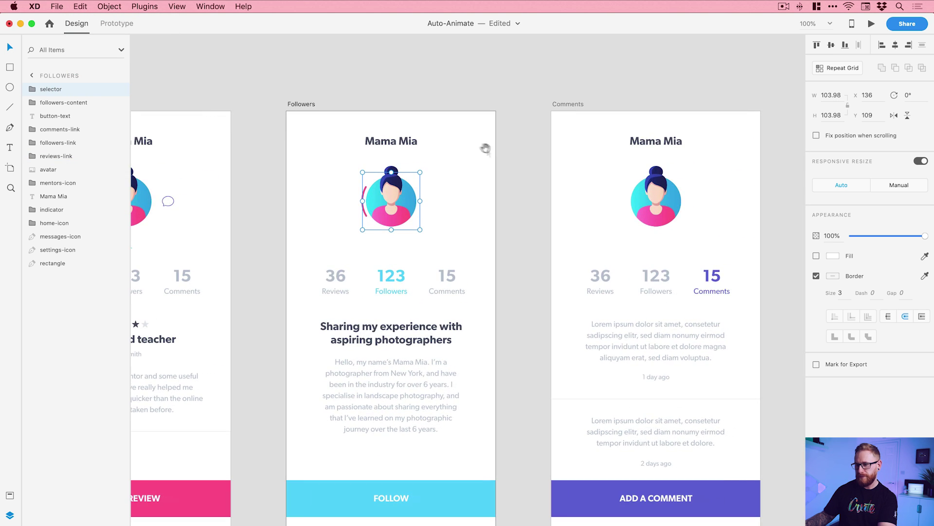
pyautogui.click(642, 199)
pyautogui.click(80, 6)
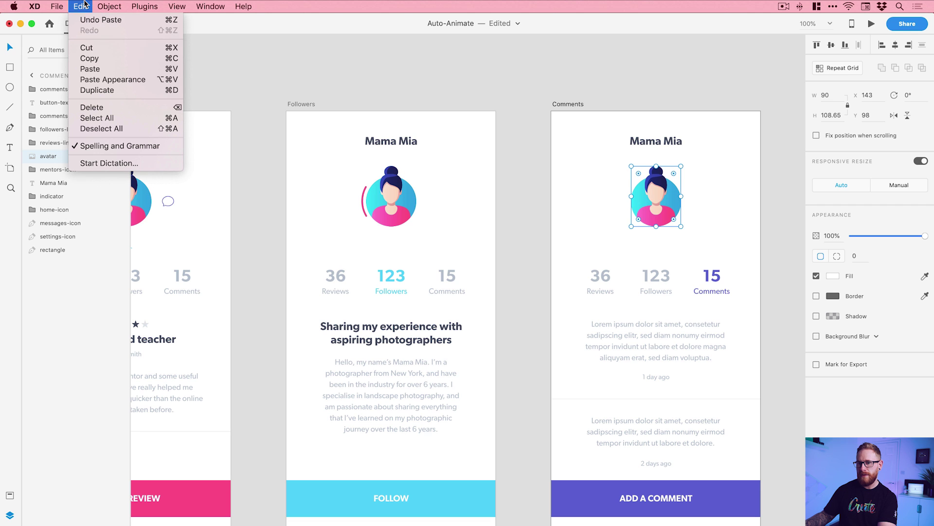
pyautogui.click(89, 71)
# Step: Rotate the selector group on the Followers artboard counterclockwise so its pink arc sits beneath the avatar
pyautogui.press('z')
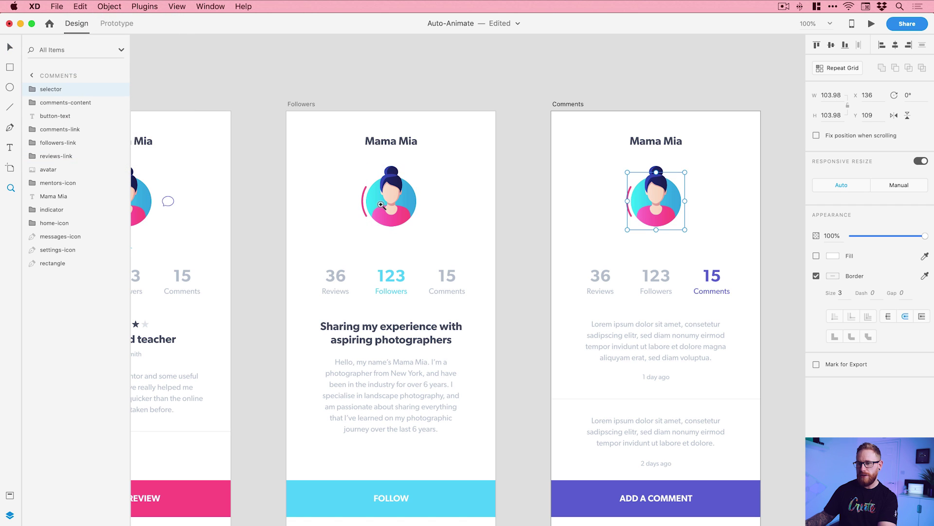
pyautogui.click(398, 202)
pyautogui.press('v')
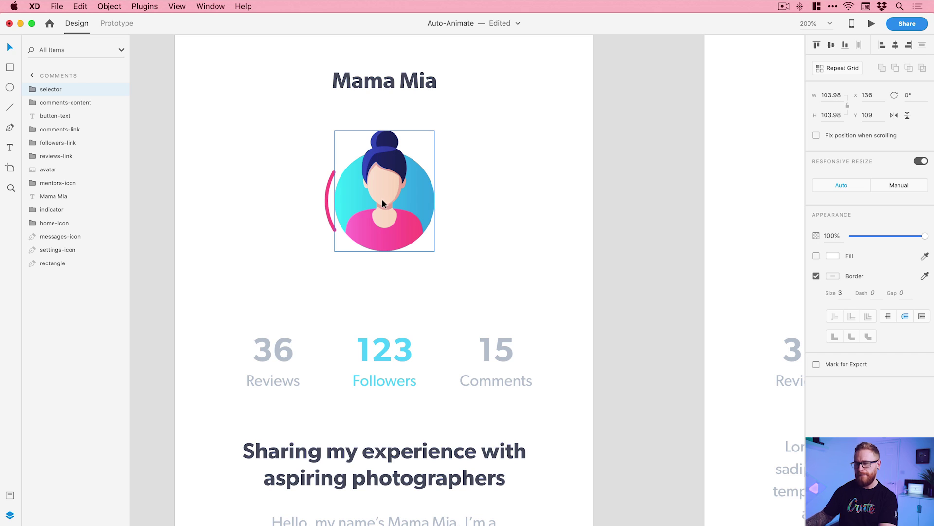
pyautogui.click(325, 205)
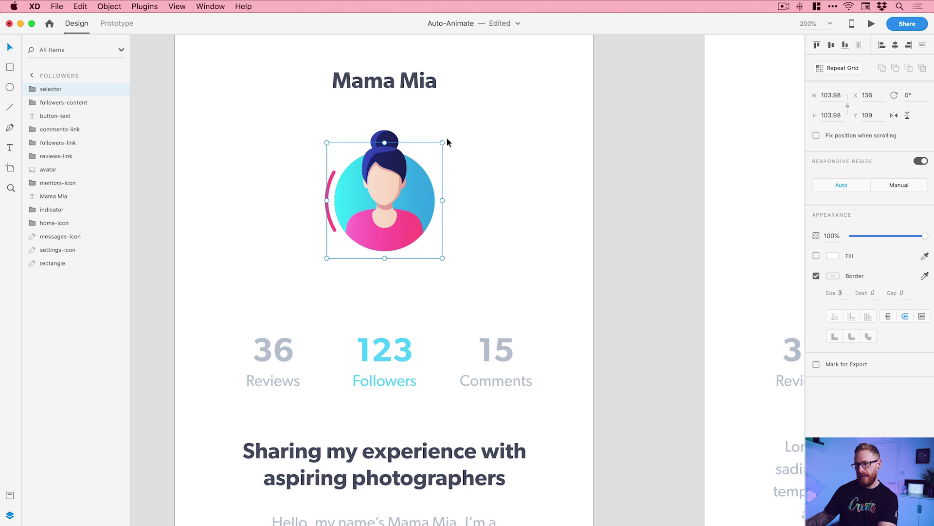
pyautogui.moveTo(446, 141); pyautogui.dragTo(80, 164)
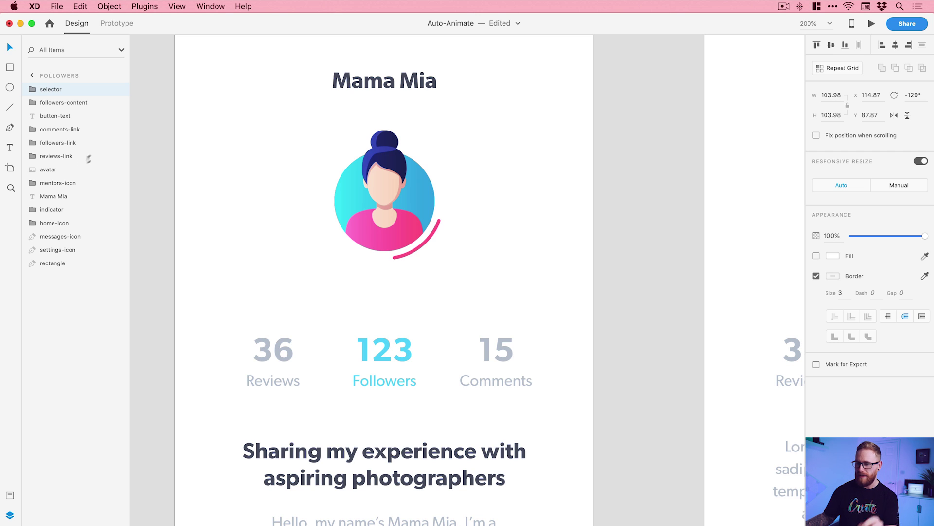
pyautogui.moveTo(88, 158); pyautogui.dragTo(308, 125)
pyautogui.click(644, 177)
# Step: Rotate the selector group on the Comments artboard to -180° so its arc sits right of the avatar
pyautogui.hscroll(8, 645, 174)
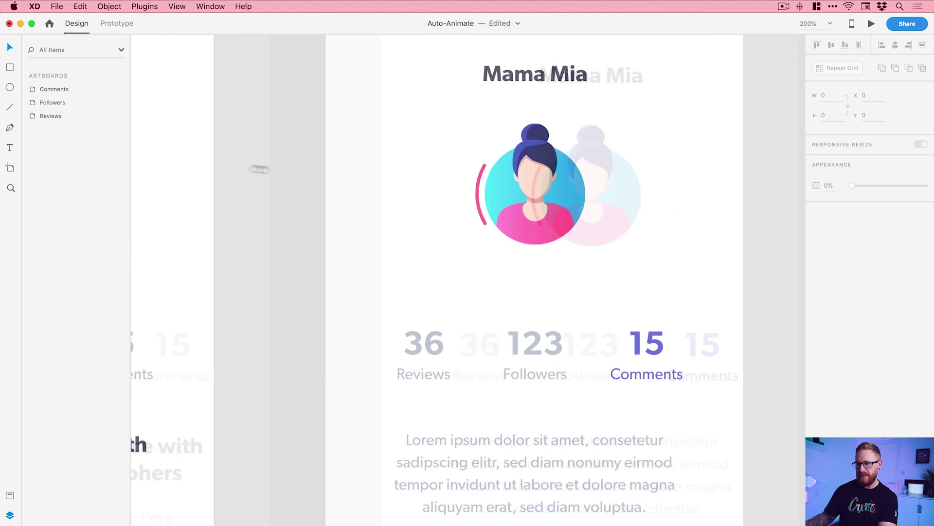
pyautogui.click(479, 185)
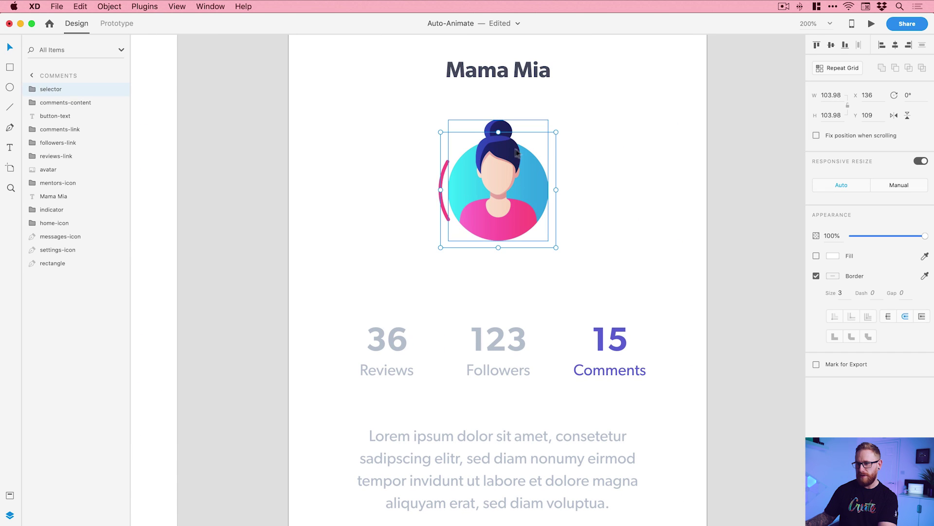
pyautogui.moveTo(558, 131); pyautogui.dragTo(305, 346)
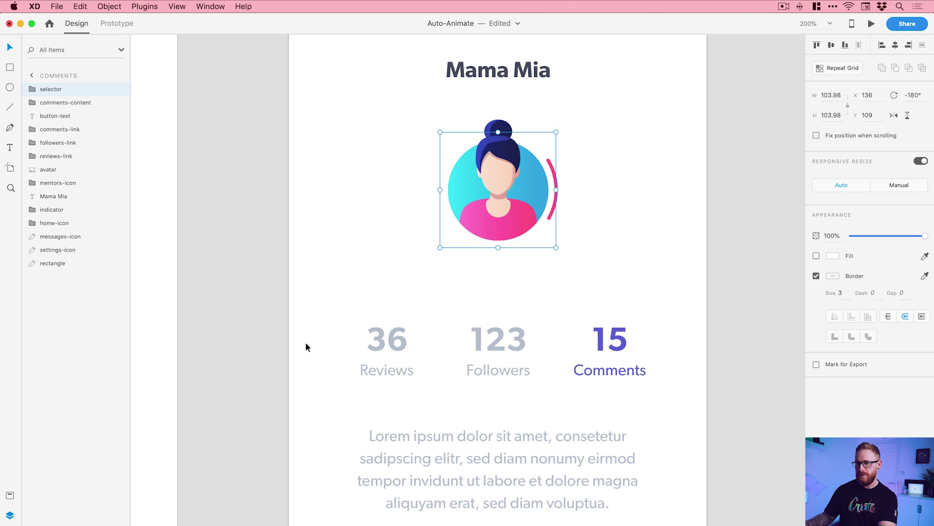
# Step: Recolour the arc's border on the Comments artboard by sampling the purple of the number 15
pyautogui.doubleClick(553, 174)
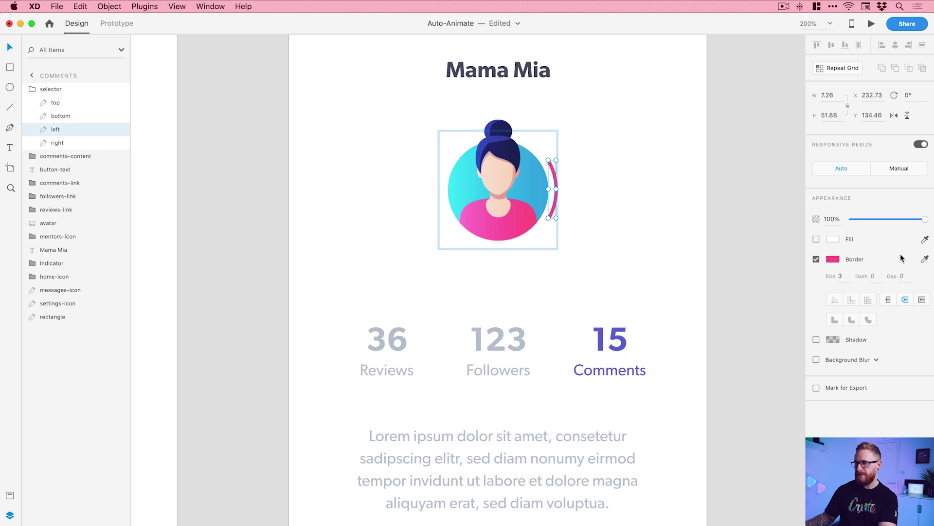
pyautogui.click(925, 261)
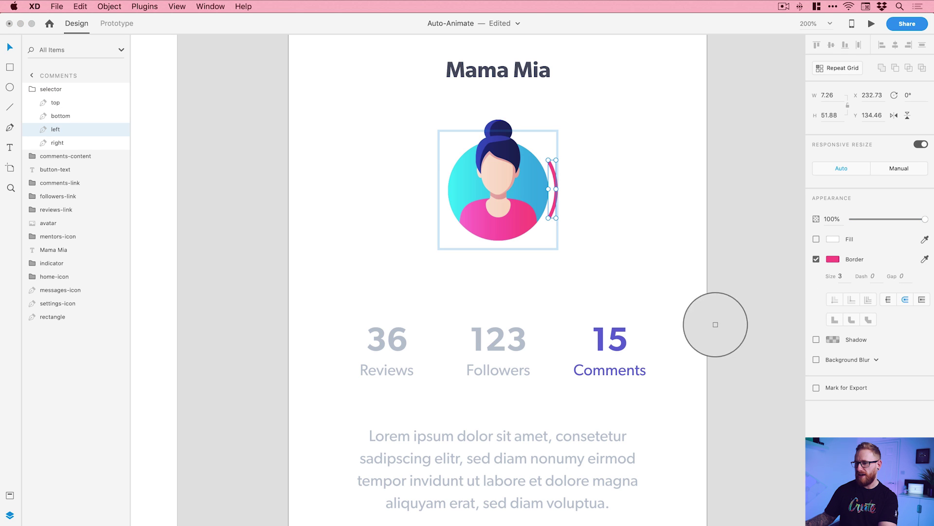
pyautogui.click(622, 338)
pyautogui.click(229, 264)
# Step: Recolour the arc's border on the Followers artboard by sampling the light blue of the number 123
pyautogui.hscroll(-10, 229, 265)
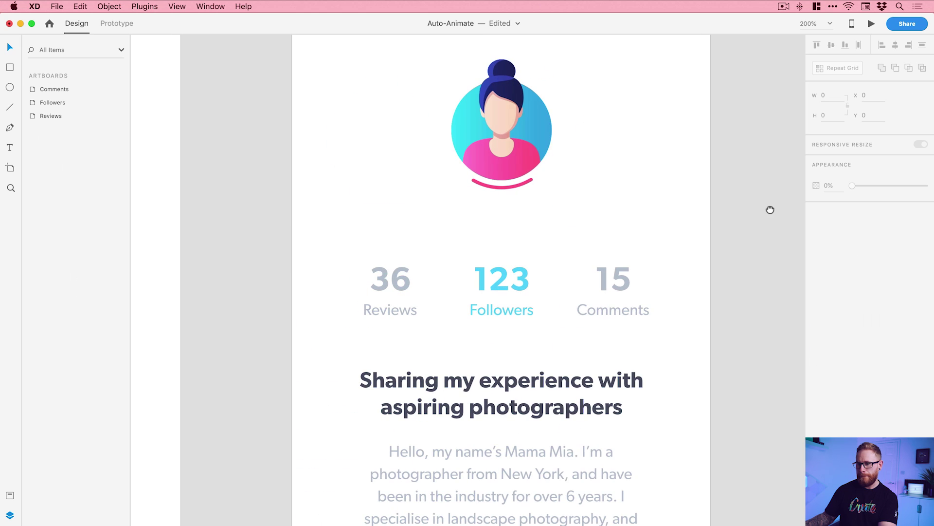
pyautogui.doubleClick(513, 188)
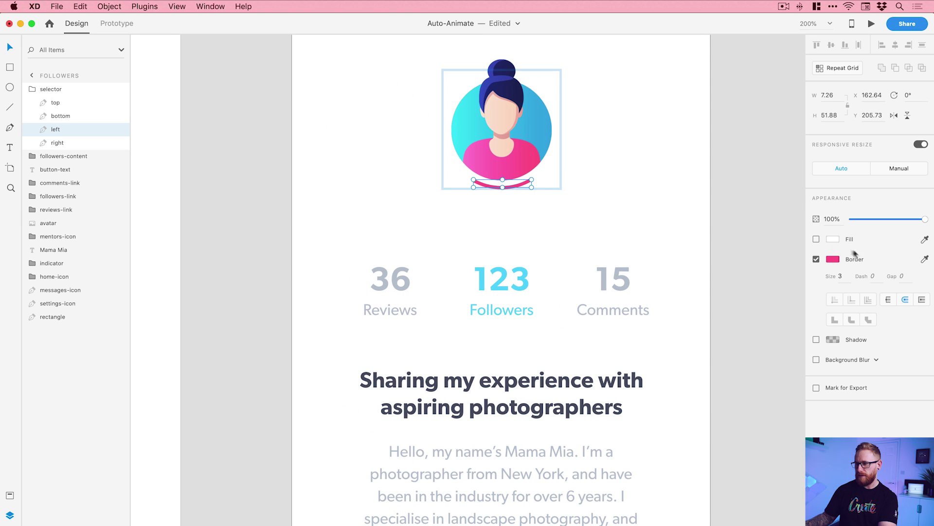
pyautogui.click(925, 259)
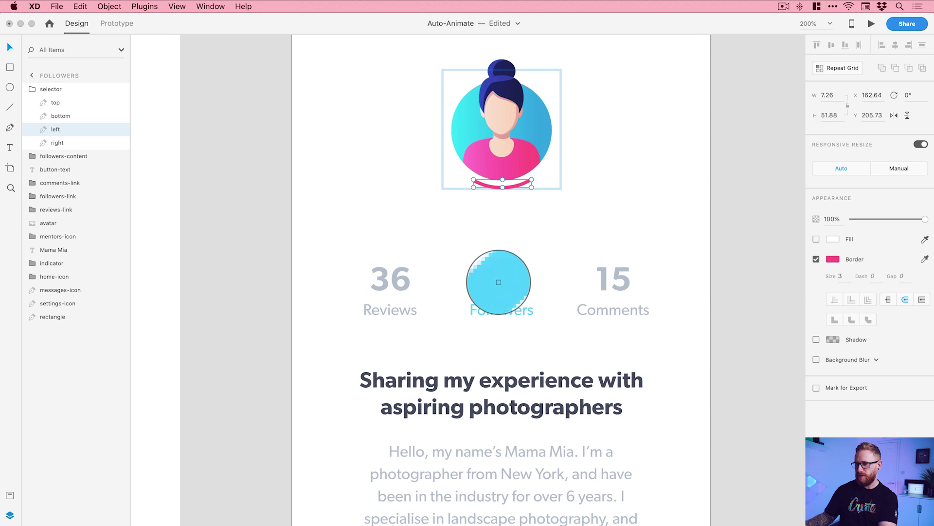
pyautogui.click(481, 285)
pyautogui.click(261, 246)
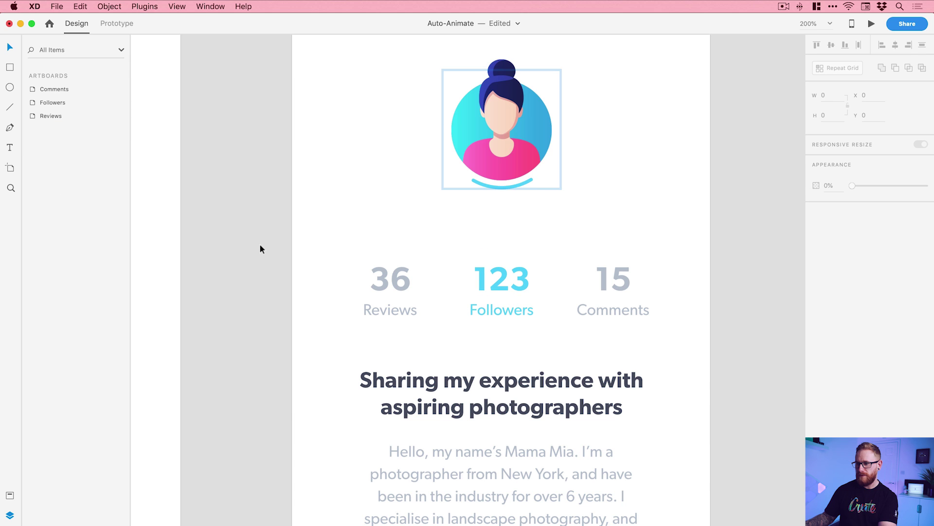
# Step: Copy the followers icon and the comments icon together from around the avatar on the Reviews artboard
pyautogui.press('super+1')
pyautogui.press('super+0')
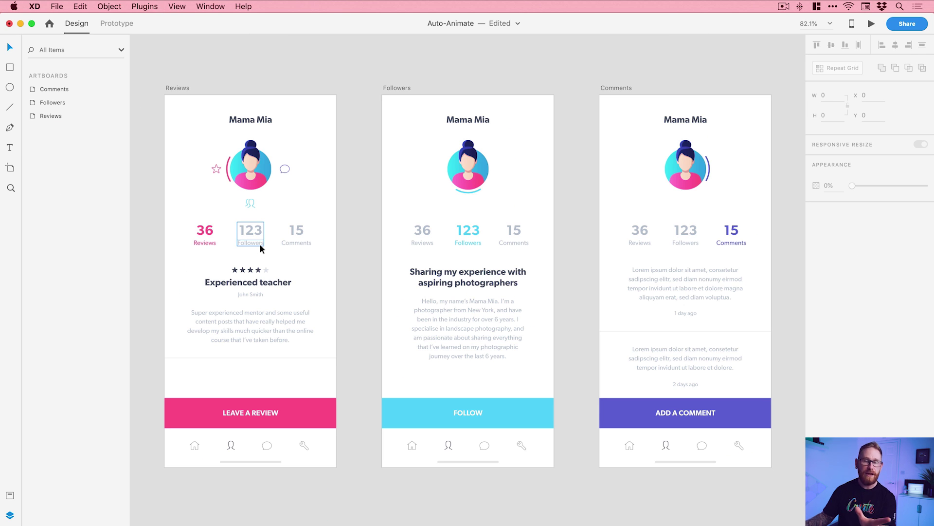
pyautogui.click(251, 204)
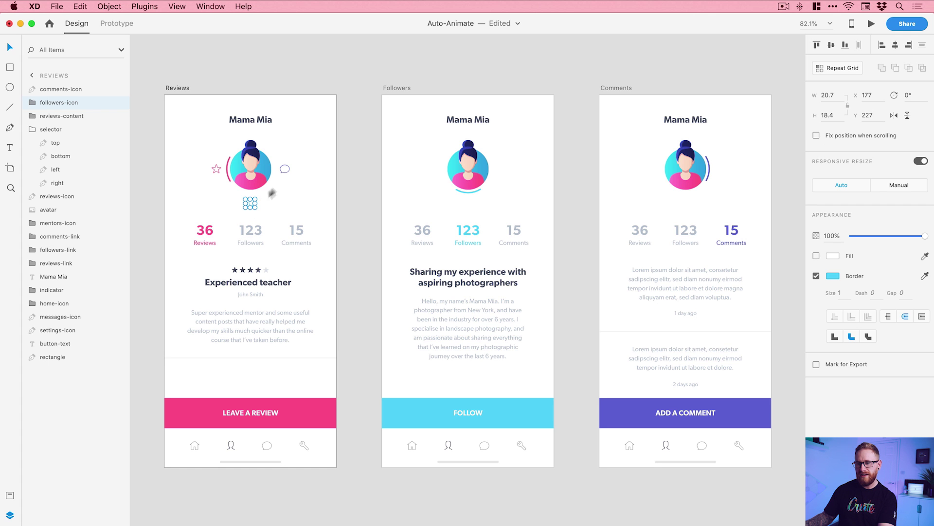
pyautogui.keyDown('shift'); pyautogui.click(284, 171); pyautogui.keyUp('shift')
pyautogui.press('super+2')
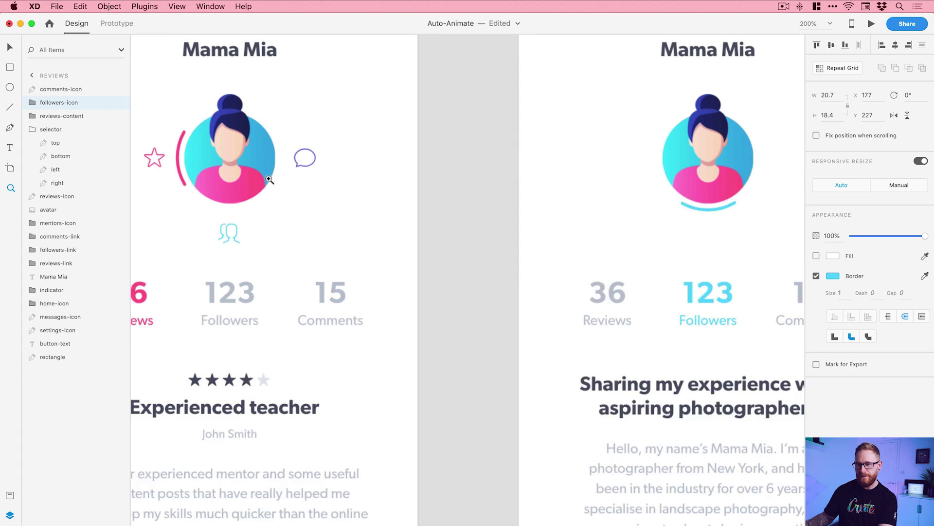
pyautogui.click(80, 6)
pyautogui.click(98, 62)
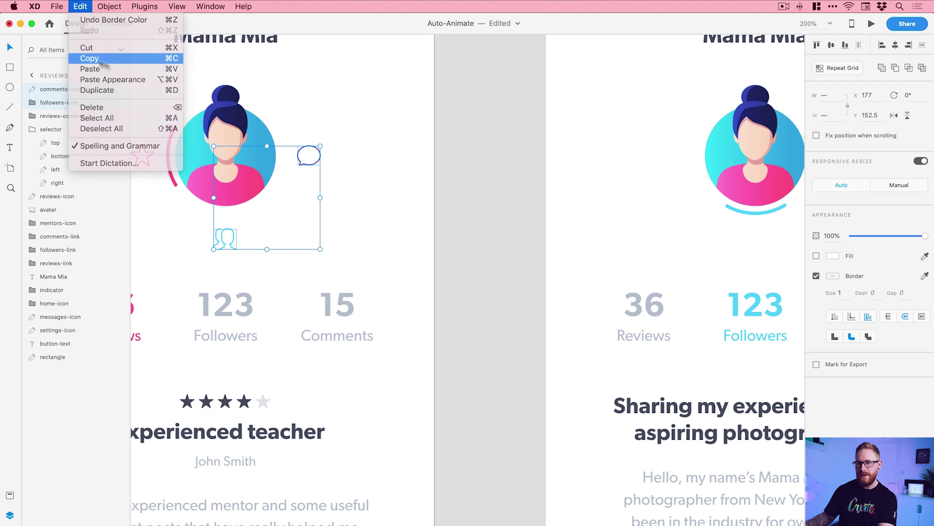
# Step: Paste the copied followers and comments icons around the avatars on the Followers and Comments artboards
pyautogui.click(533, 169)
pyautogui.press('super+0')
pyautogui.click(534, 170)
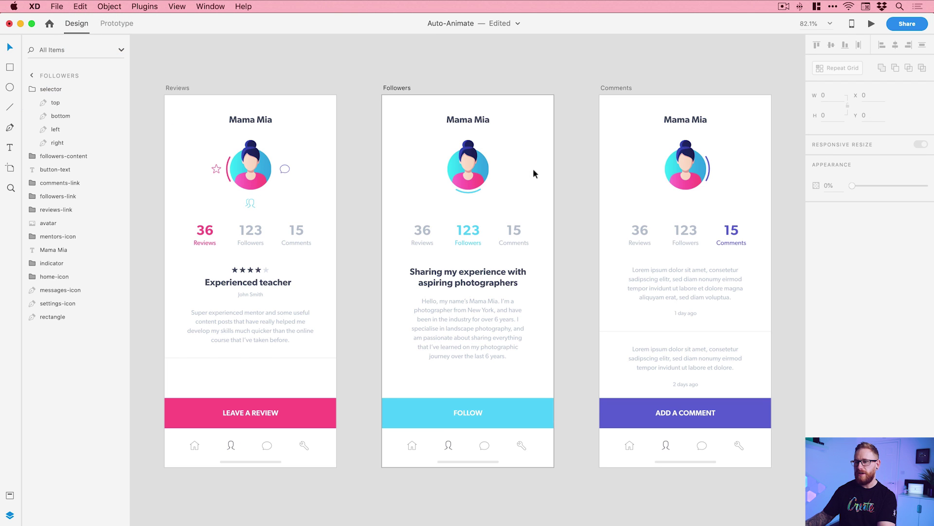
pyautogui.click(80, 6)
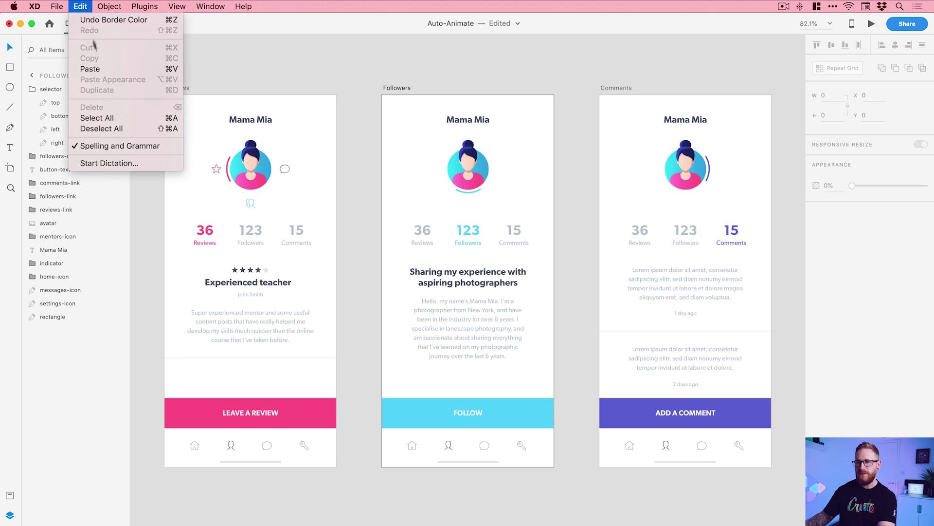
pyautogui.click(91, 69)
pyautogui.click(632, 181)
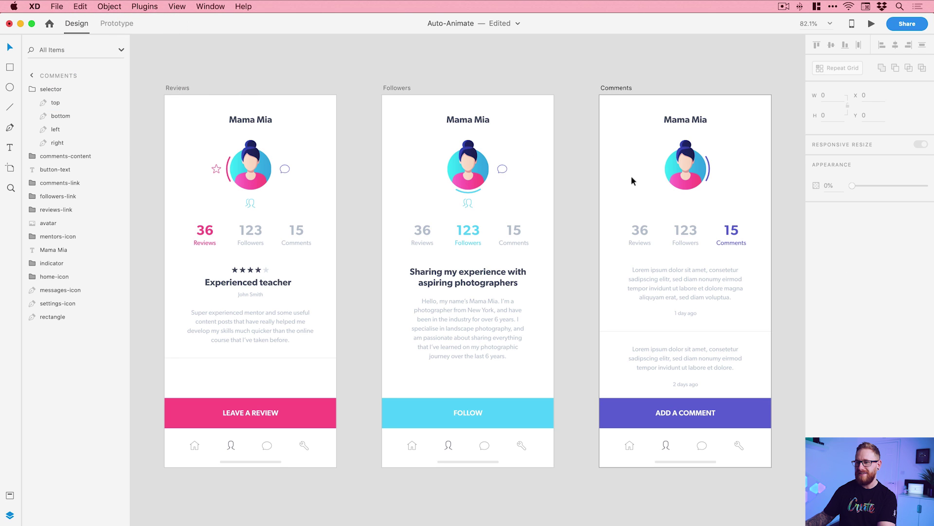
pyautogui.click(87, 5)
pyautogui.click(95, 68)
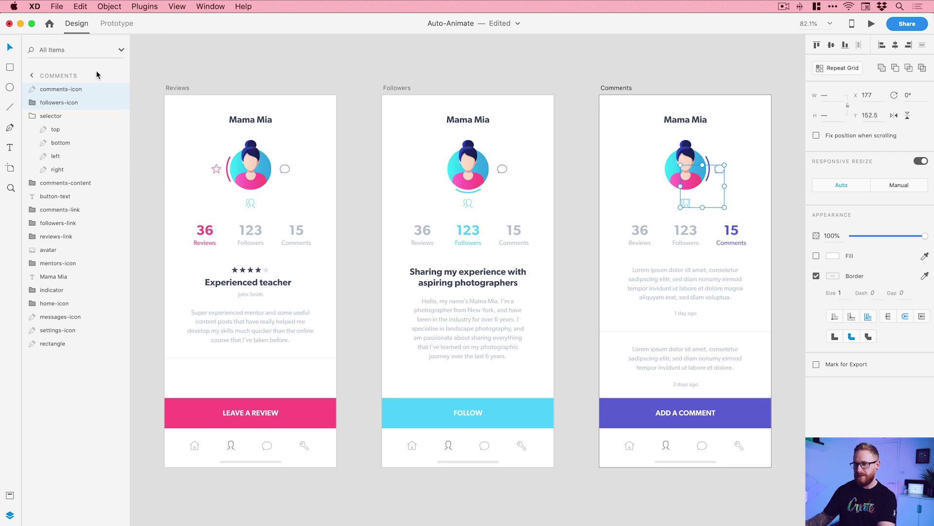
# Step: Copy the star-shaped reviews icon from the Reviews artboard and paste it onto the Followers artboard
pyautogui.click(217, 168)
pyautogui.click(80, 5)
pyautogui.click(95, 69)
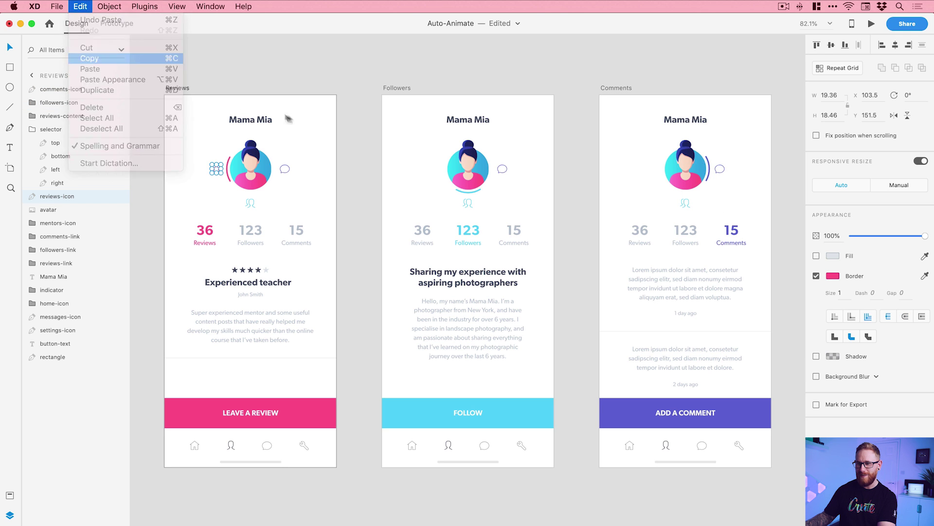
pyautogui.click(410, 155)
pyautogui.click(80, 6)
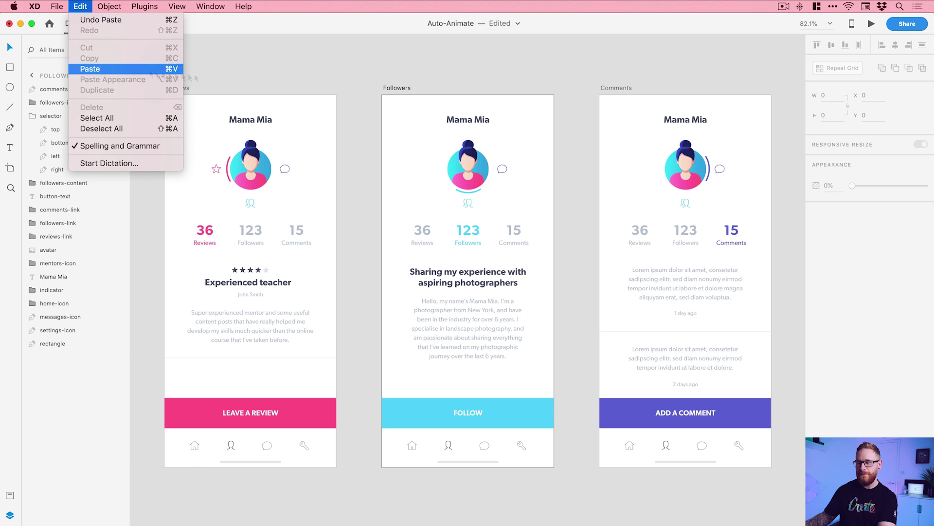
pyautogui.click(102, 69)
# Step: Paste the copied star-shaped reviews icon onto the Comments artboard and save the document
pyautogui.click(618, 154)
pyautogui.click(76, 9)
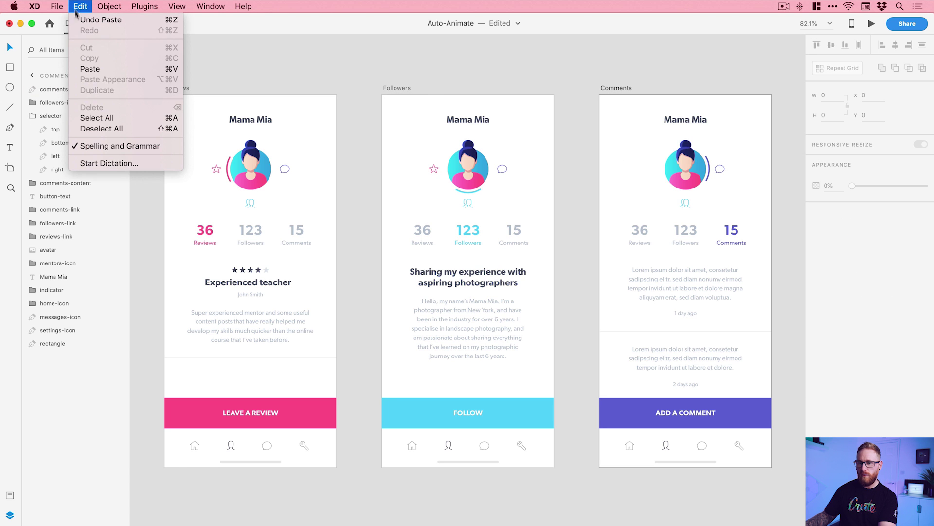
pyautogui.click(91, 68)
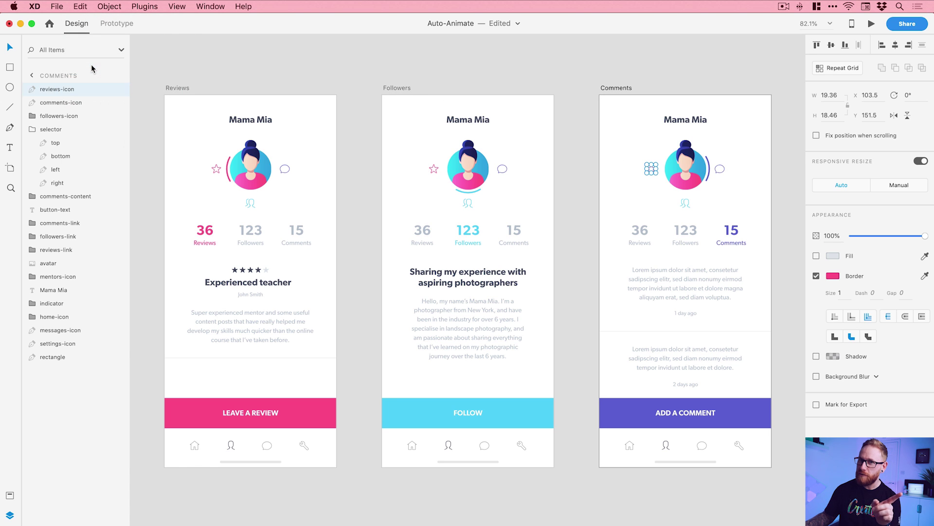
pyautogui.press('super+z')
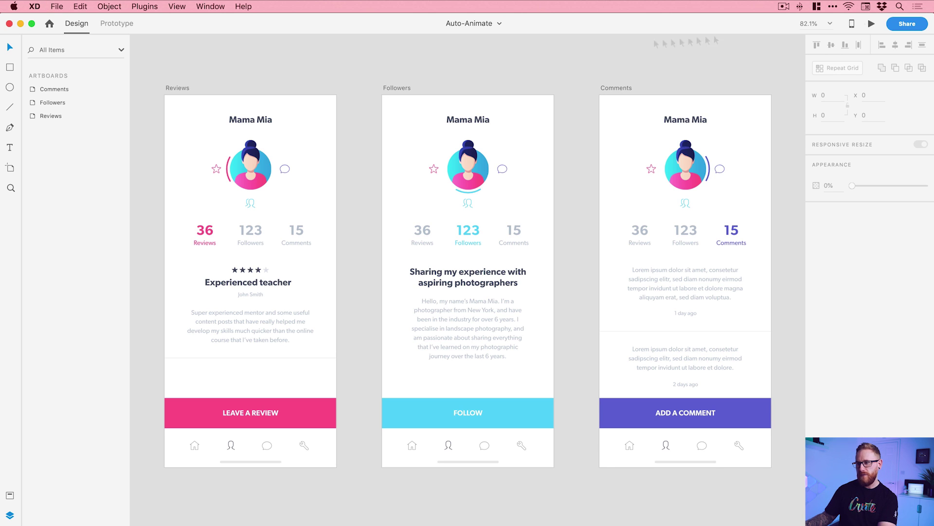
# Step: Preview the prototype, switch between Followers, Comments and Reviews to check the arc's animation, and close the preview
pyautogui.click(871, 24)
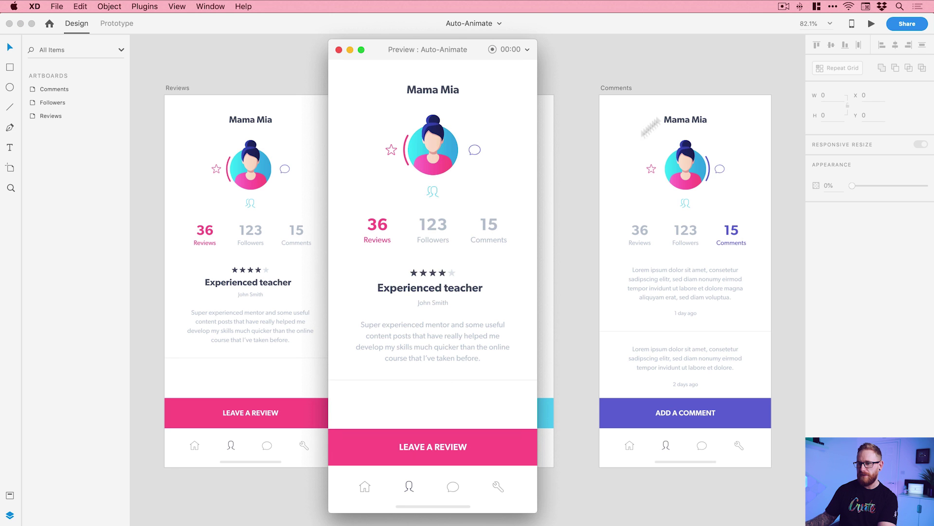
pyautogui.click(431, 232)
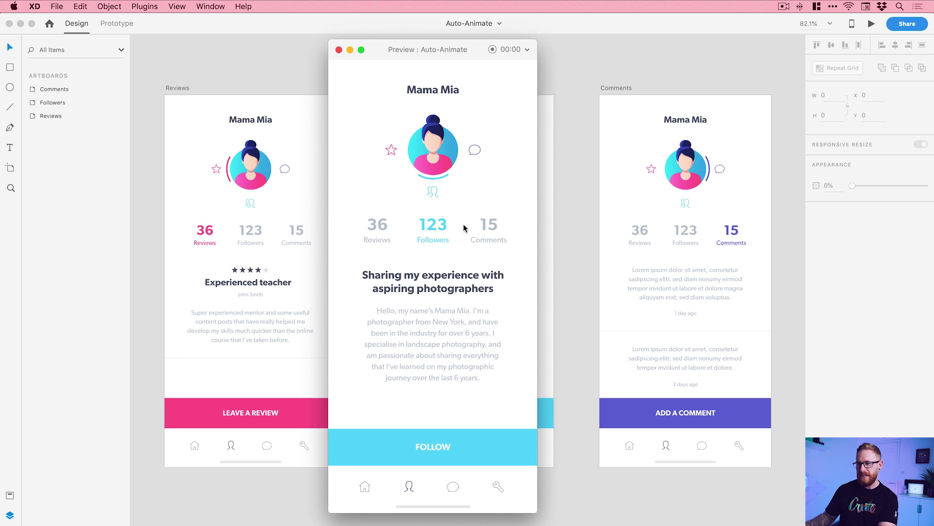
pyautogui.click(486, 229)
pyautogui.click(435, 228)
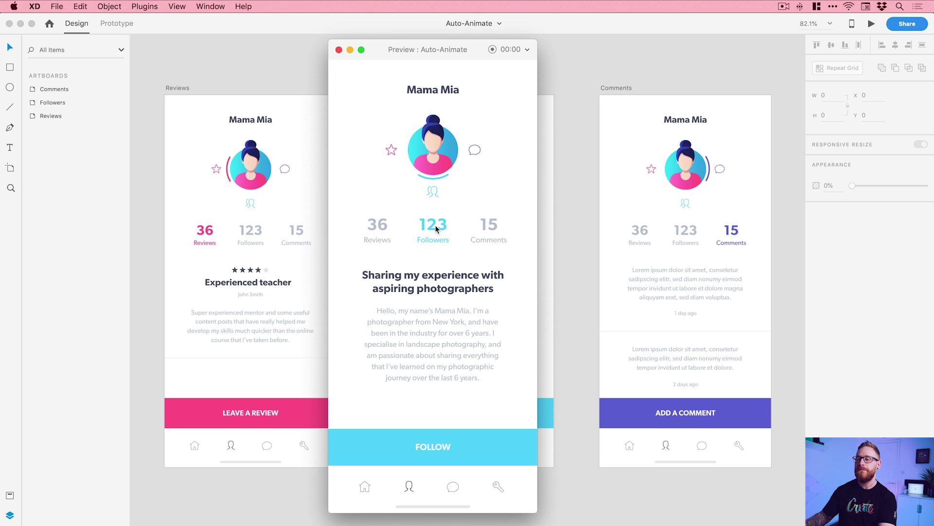
pyautogui.click(386, 225)
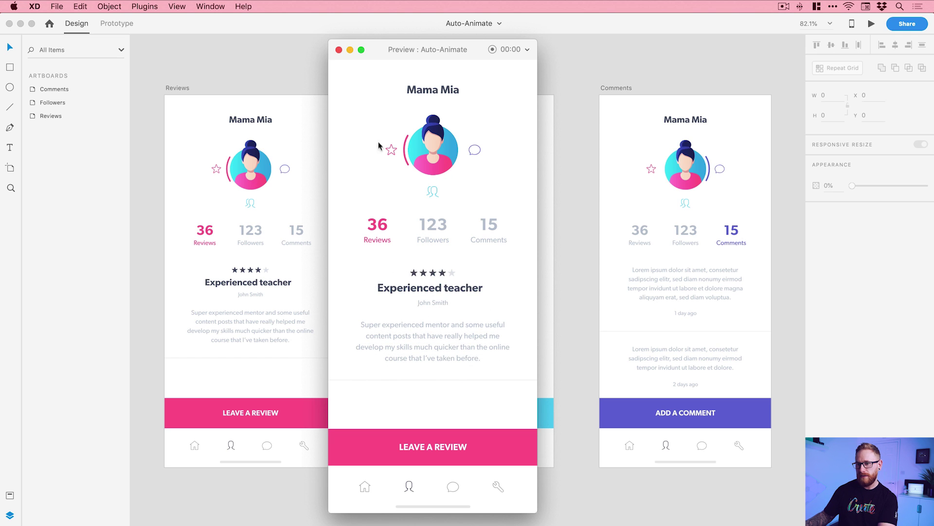
pyautogui.click(339, 49)
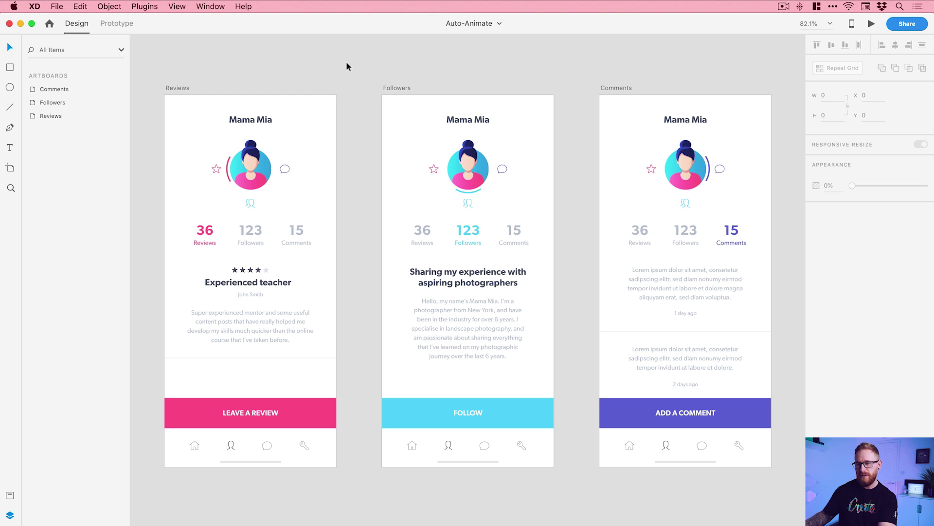
# Step: Set the opacity of the followers and comments icons on the Reviews artboard to 0%
pyautogui.click(252, 202)
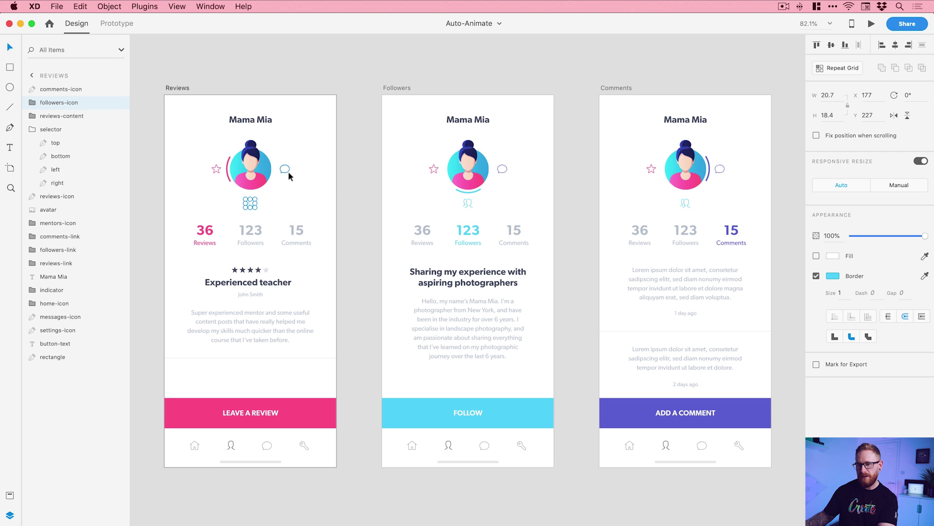
pyautogui.keyDown('shift'); pyautogui.click(287, 169); pyautogui.keyUp('shift')
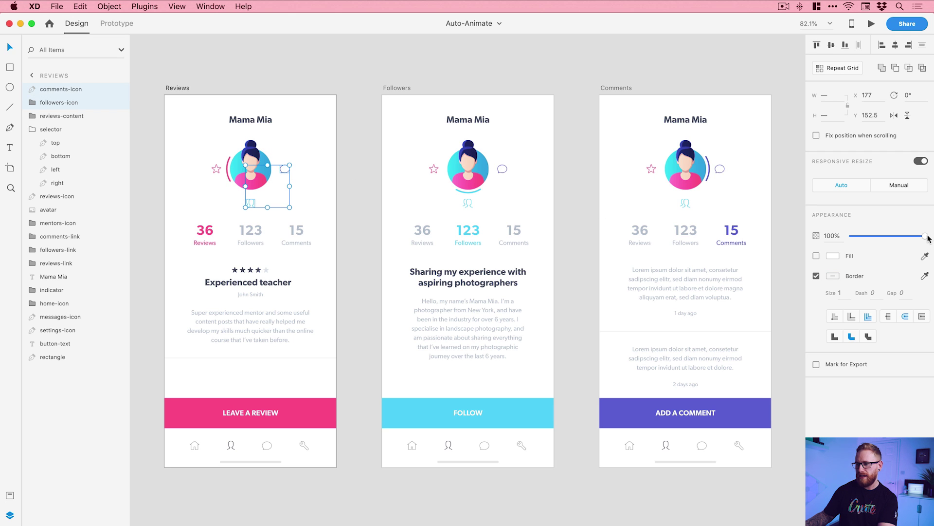
pyautogui.moveTo(926, 236); pyautogui.dragTo(837, 244)
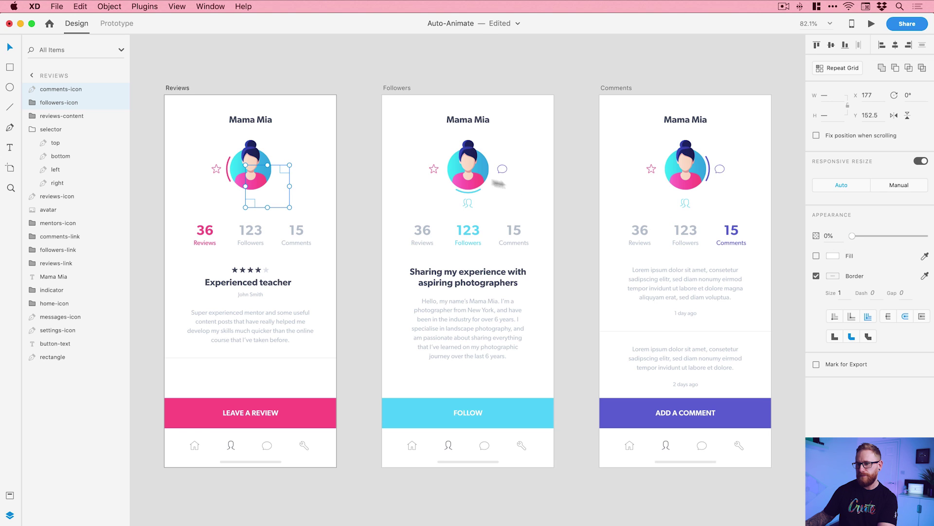
# Step: Set the opacity of the reviews and comments icons on the Followers artboard to 0%
pyautogui.click(428, 168)
pyautogui.keyDown('shift'); pyautogui.click(503, 171); pyautogui.keyUp('shift')
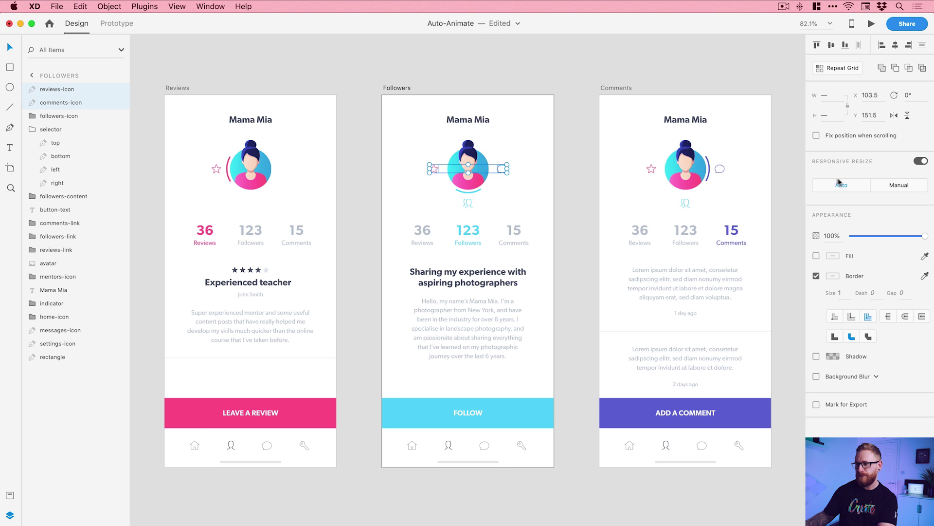
pyautogui.moveTo(925, 236); pyautogui.dragTo(827, 240)
# Step: Set the opacity of the reviews and followers icons on the Comments artboard to 0%
pyautogui.click(648, 167)
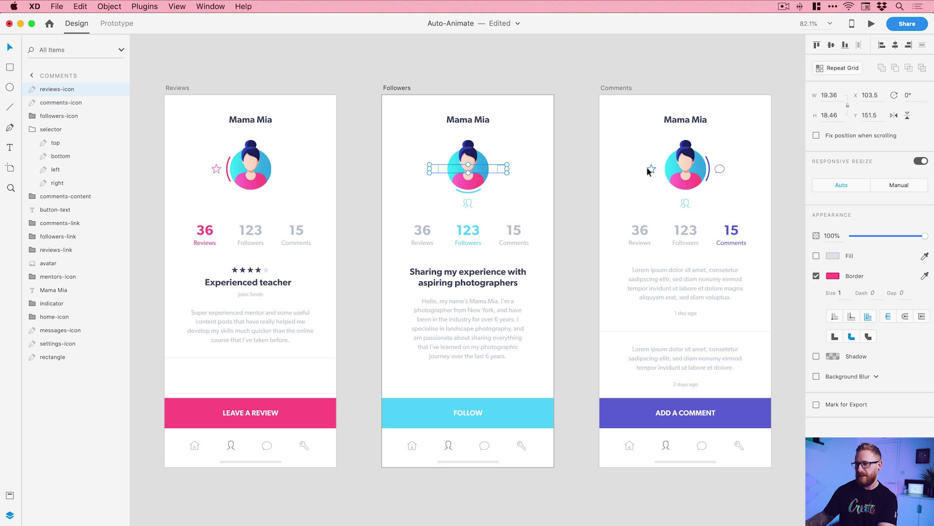
pyautogui.keyDown('shift'); pyautogui.click(686, 202); pyautogui.keyUp('shift')
pyautogui.moveTo(925, 236); pyautogui.dragTo(852, 238)
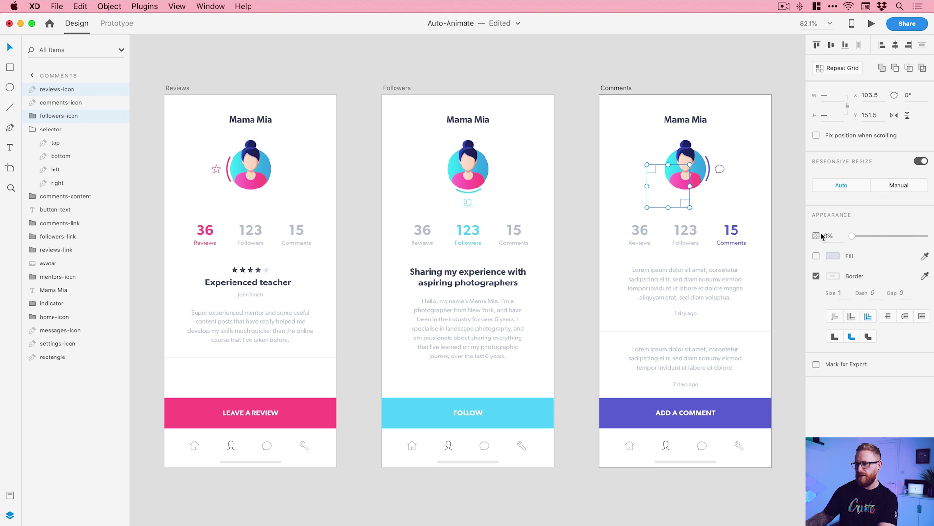
# Step: Preview the prototype and switch repeatedly between Reviews, Followers and Comments to check the icon fades and arc rotation
pyautogui.click(876, 25)
pyautogui.click(429, 230)
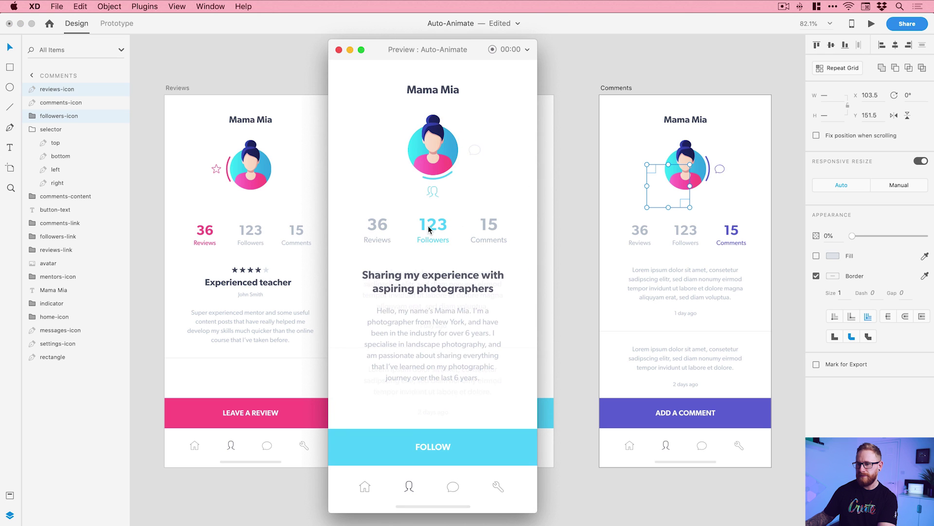
pyautogui.click(377, 229)
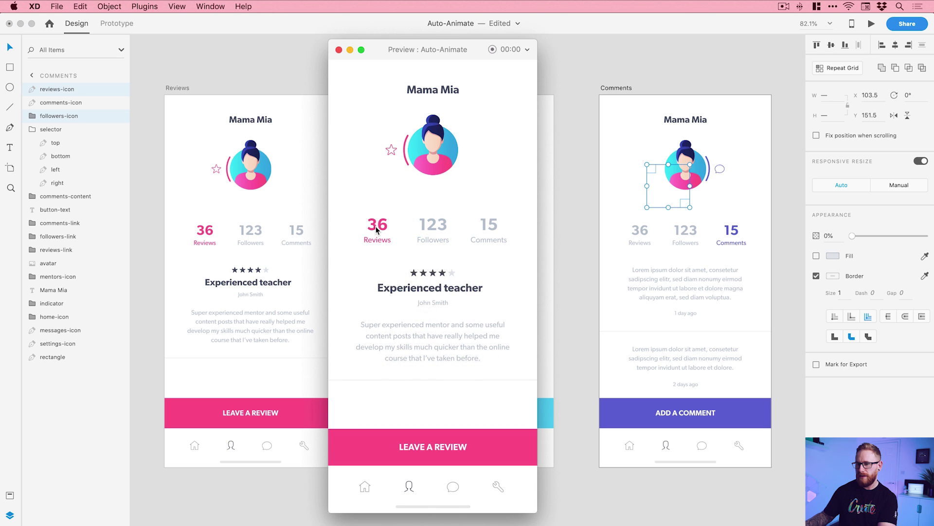
pyautogui.click(433, 232)
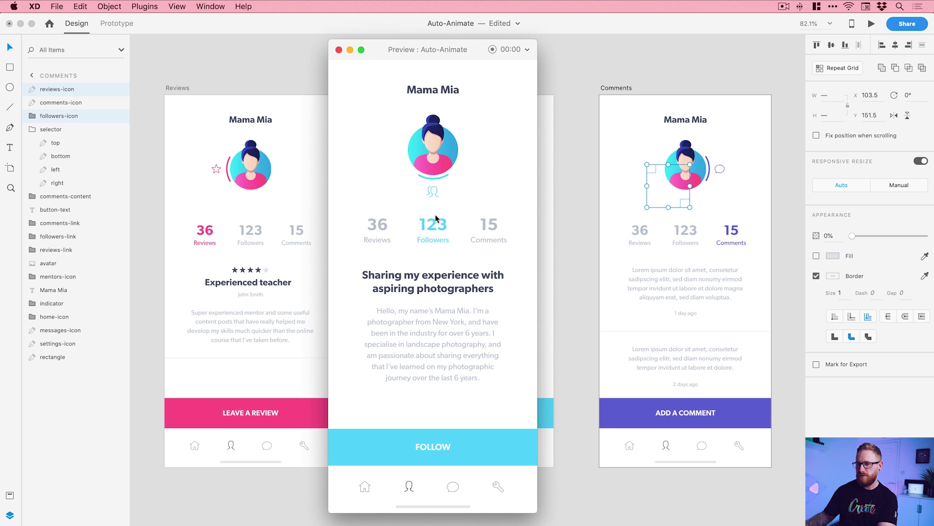
pyautogui.click(478, 226)
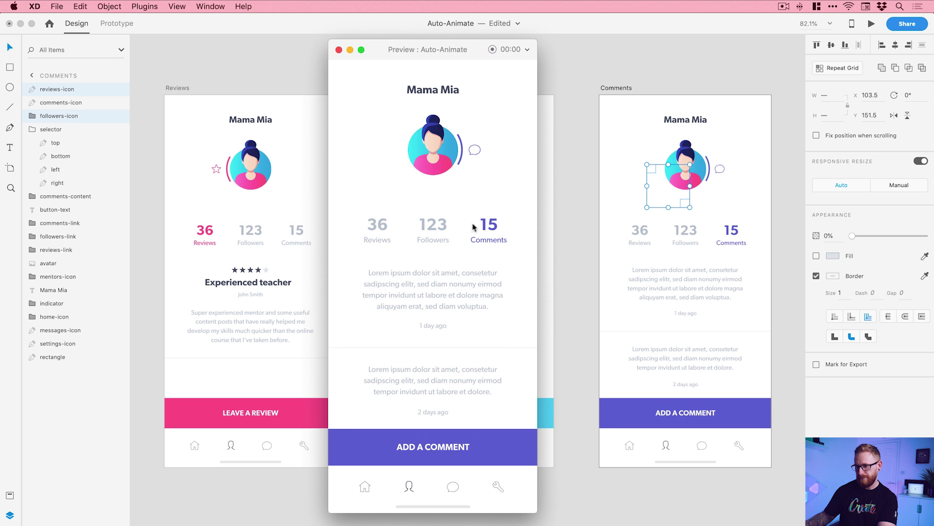
pyautogui.click(436, 228)
pyautogui.click(379, 226)
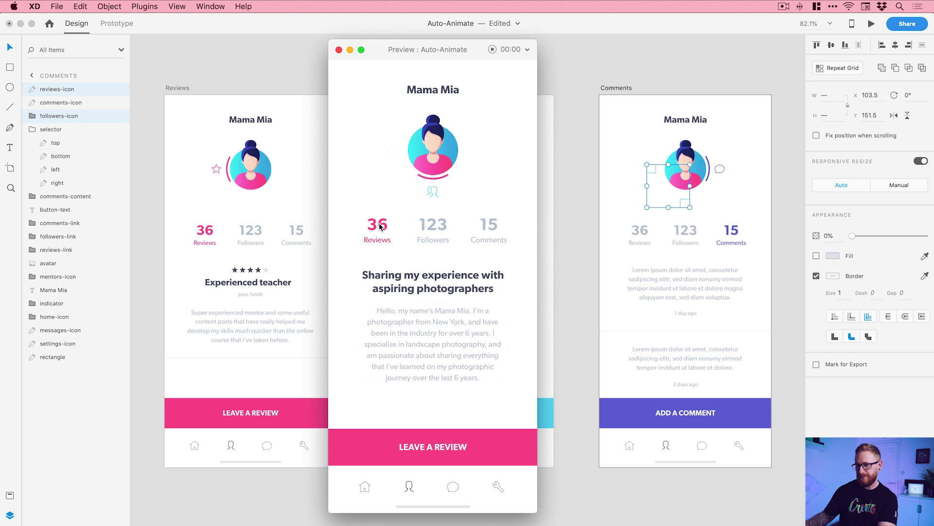
# Step: Move the hidden reviews icon on the Followers artboard 30 px right towards the avatar, to X 133.5
pyautogui.click(339, 50)
pyautogui.click(330, 62)
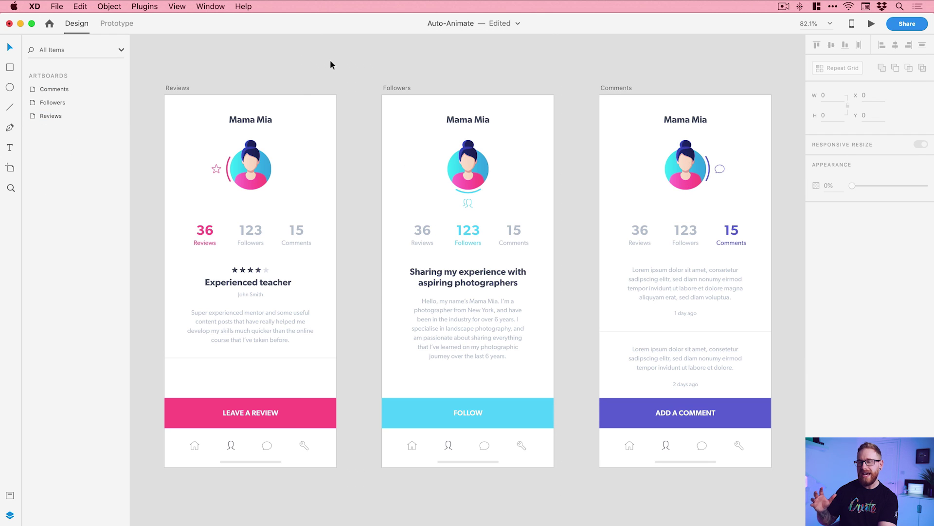
pyautogui.press('super+1')
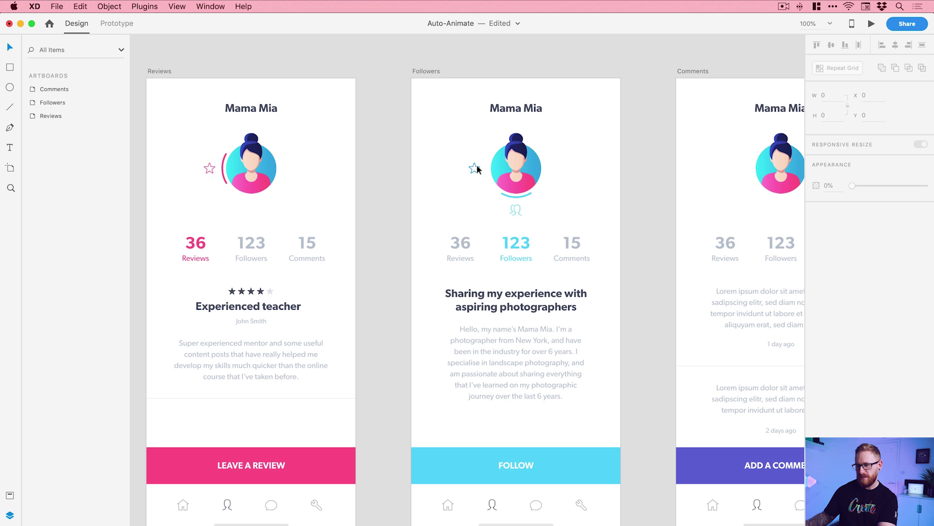
pyautogui.click(476, 166)
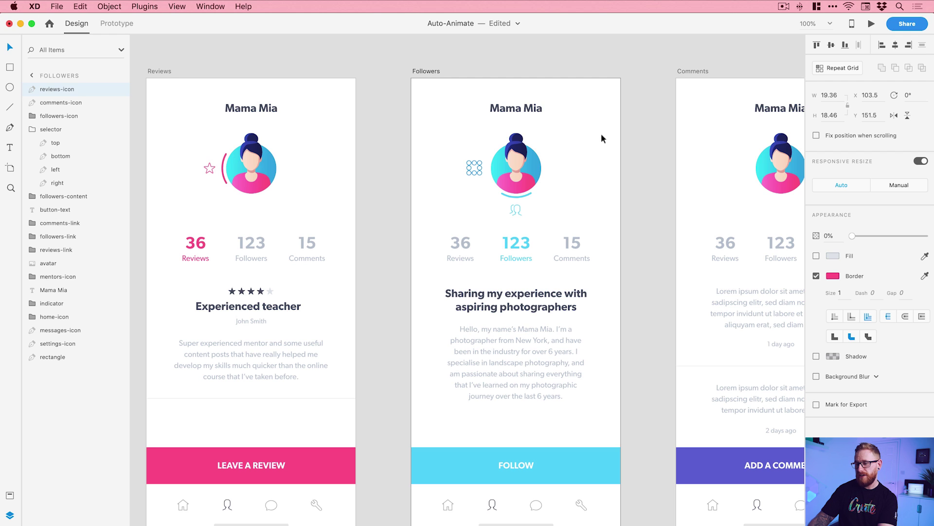
pyautogui.hotkey('shift', 'Right')
pyautogui.hotkey('shift', 'Right')
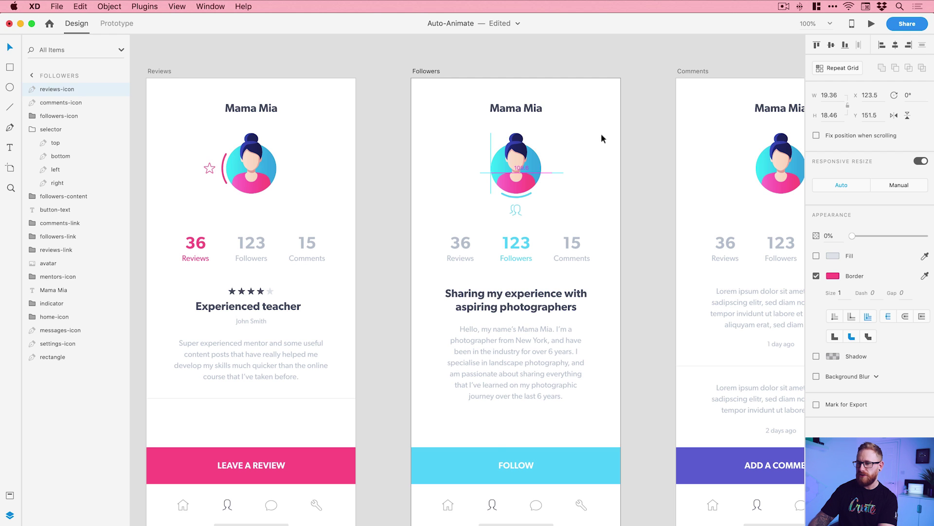
pyautogui.hotkey('shift', 'Right')
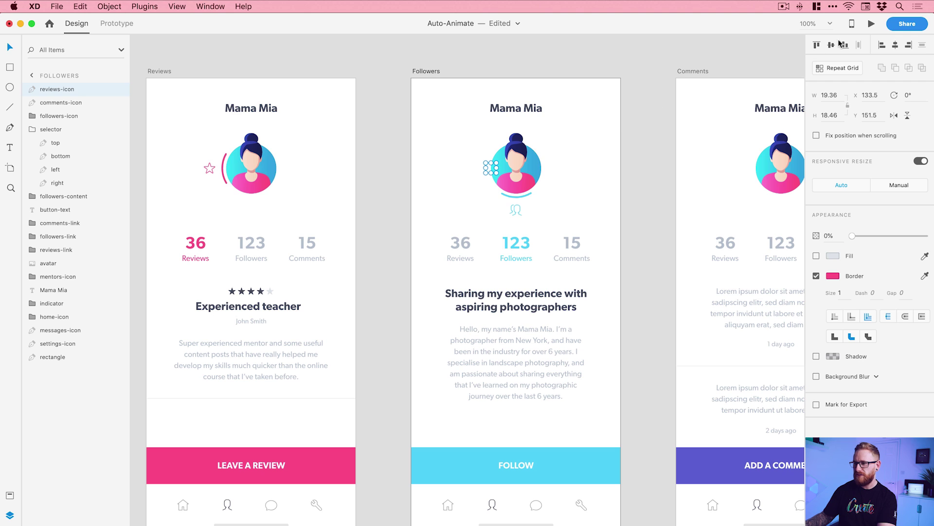
# Step: Preview the prototype from the Reviews artboard and switch to Followers to check how the star icon moves
pyautogui.click(166, 73)
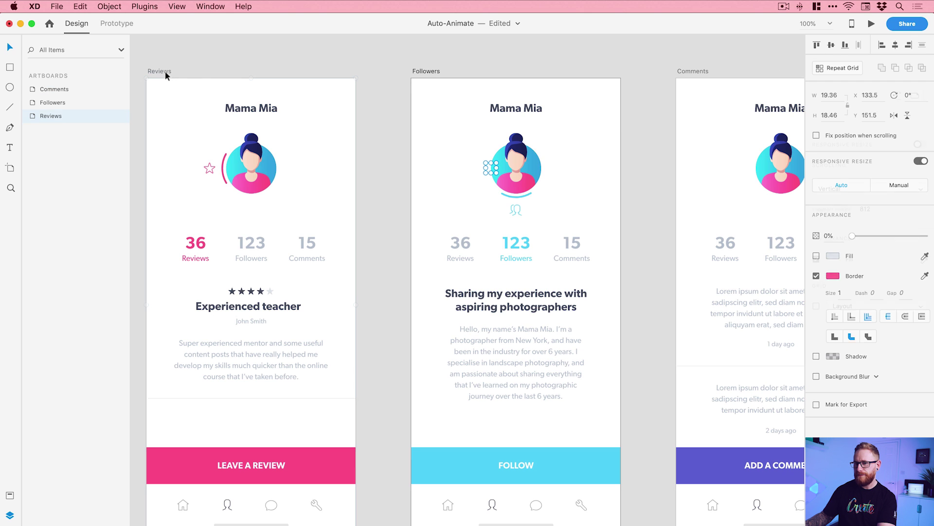
pyautogui.click(871, 23)
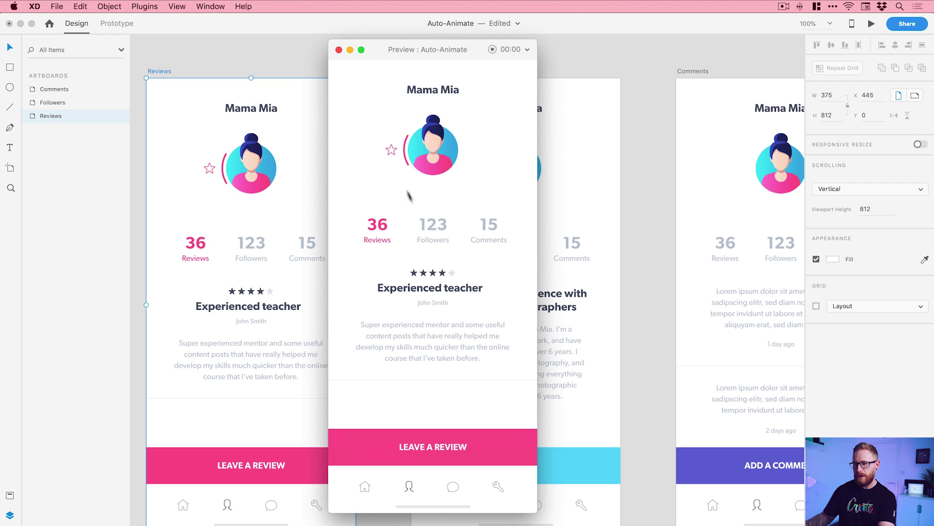
pyautogui.click(430, 225)
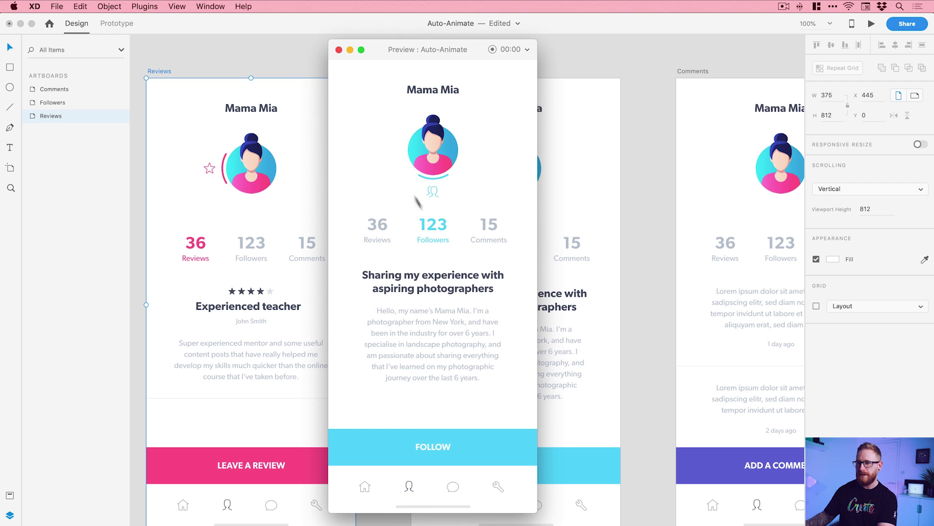
pyautogui.click(339, 50)
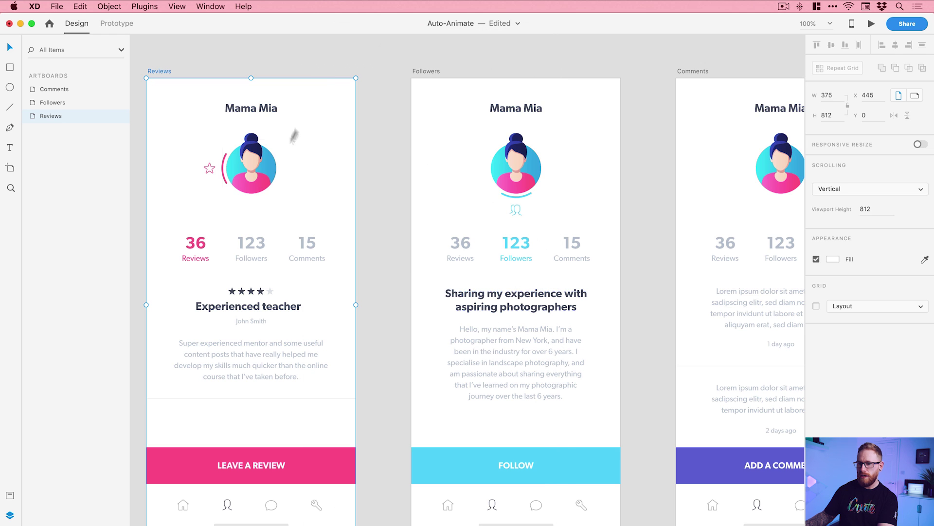
# Step: Move the hidden followers icon on the Reviews artboard 30 px up towards the avatar, to Y 197
pyautogui.click(247, 211)
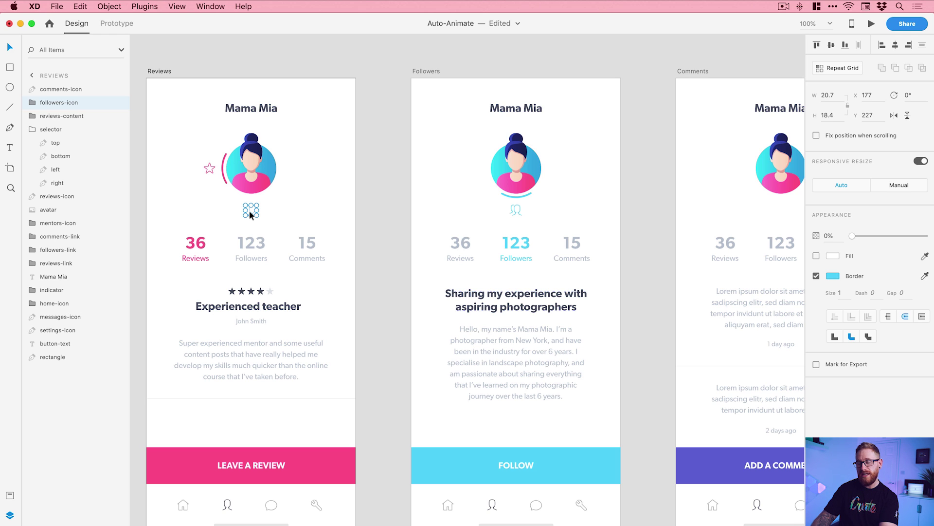
pyautogui.hotkey('shift', 'Up')
pyautogui.hotkey('shift', 'Up')
pyautogui.hotkey('shift', 'Up')
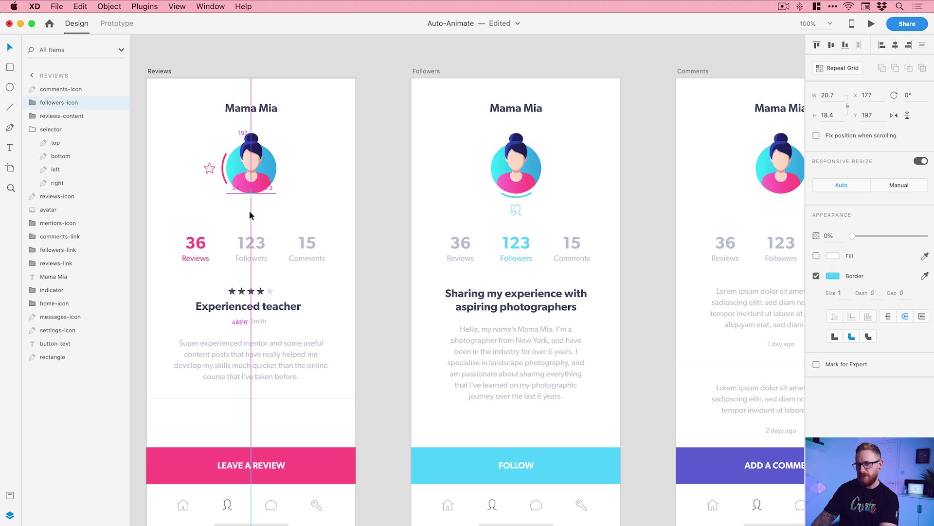
# Step: Preview the prototype and switch back and forth between Reviews and Followers to check the icons sliding in and out
pyautogui.click(871, 23)
pyautogui.click(428, 228)
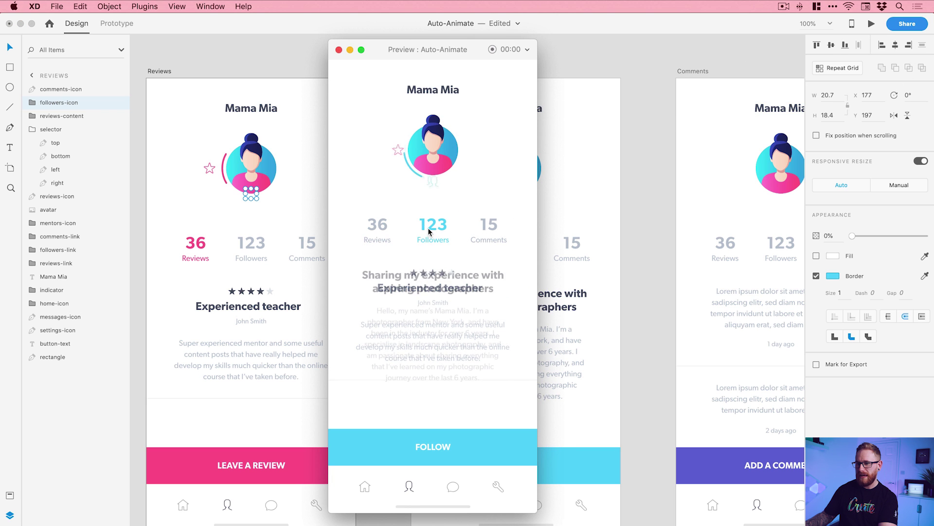
pyautogui.click(376, 224)
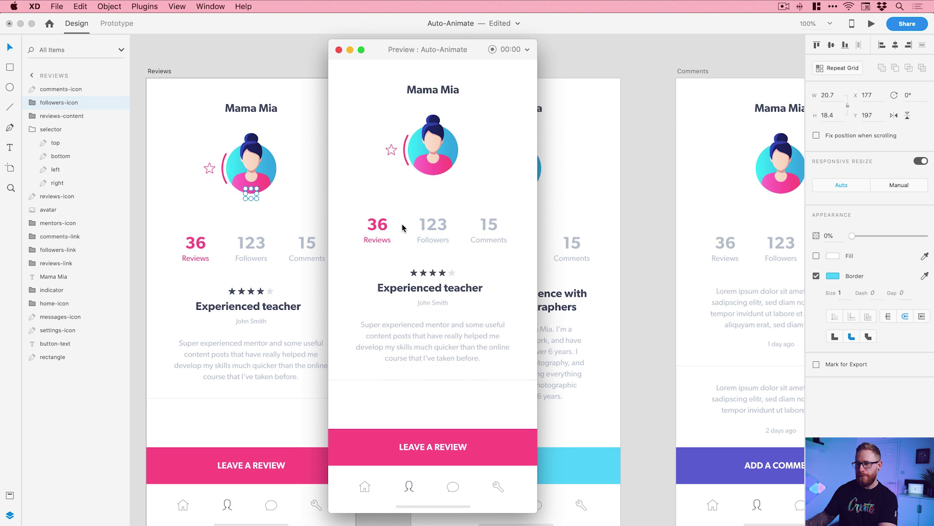
pyautogui.click(434, 224)
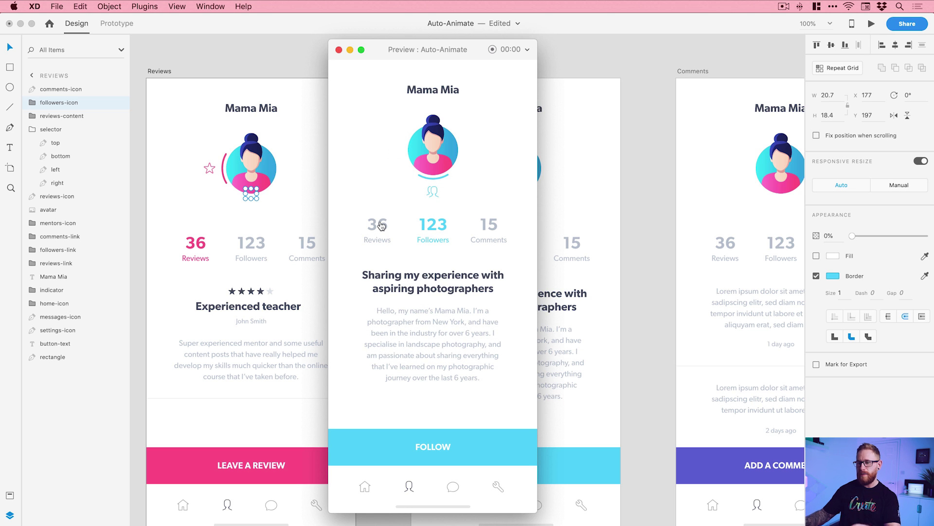
pyautogui.click(382, 225)
pyautogui.click(433, 225)
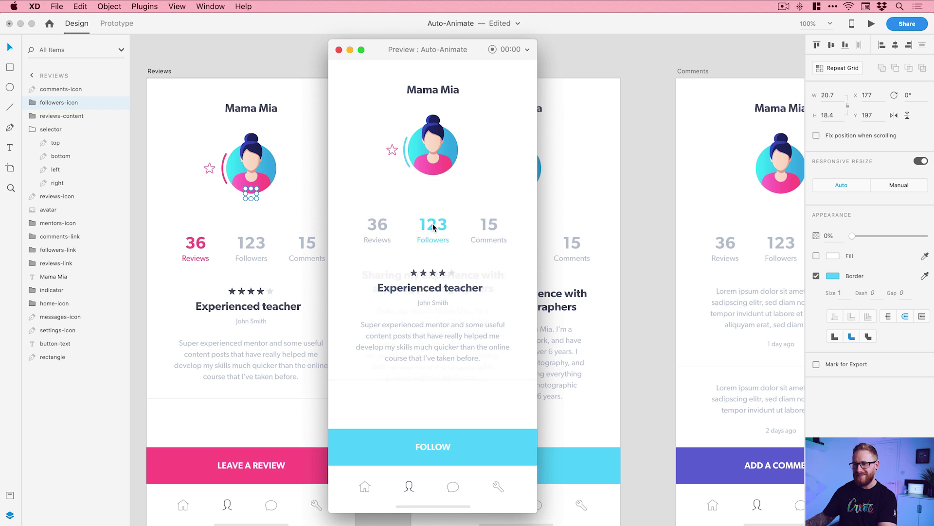
pyautogui.click(381, 225)
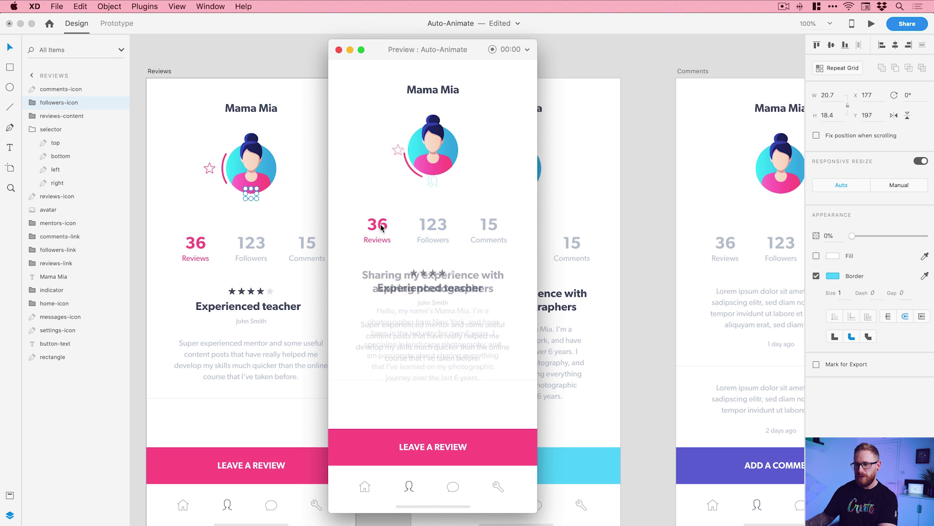
pyautogui.click(427, 226)
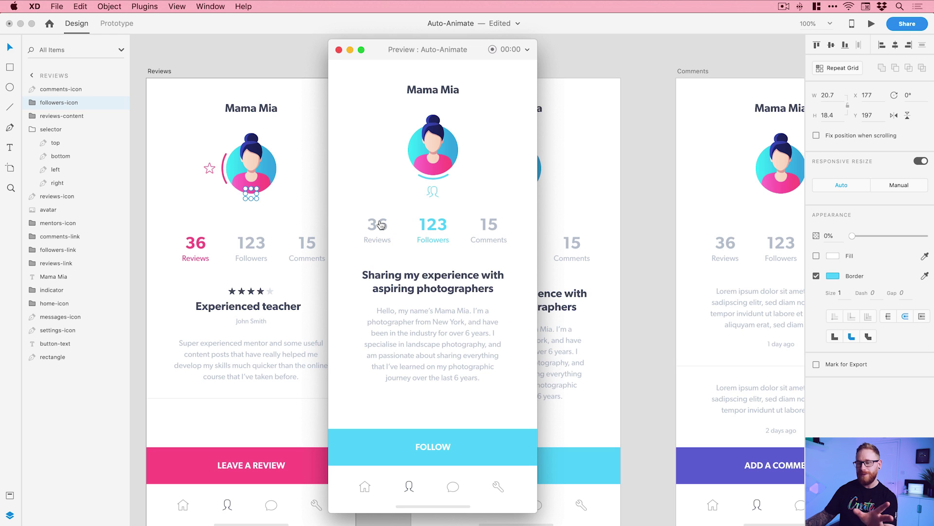
pyautogui.press('super+w')
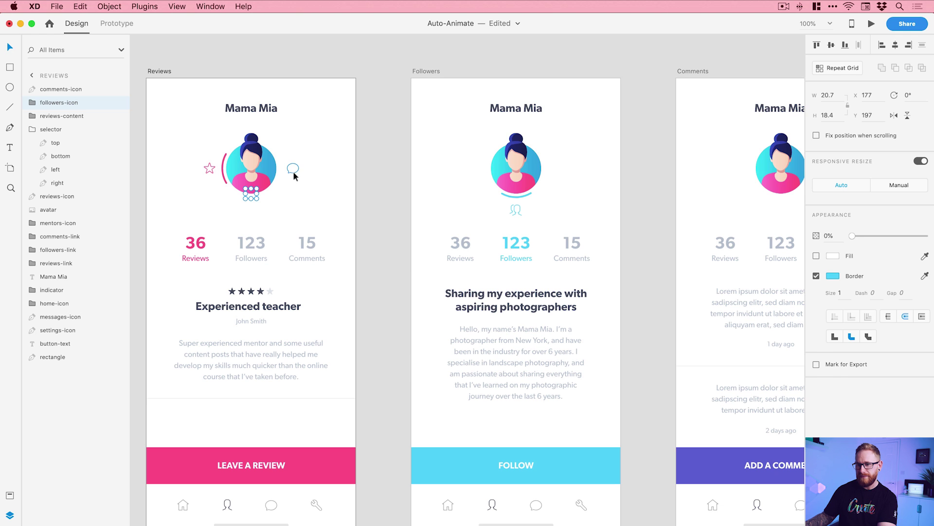
# Step: Move the hidden comments icon on the Reviews artboard 30 px left towards the avatar, to X 222.5
pyautogui.click(293, 171)
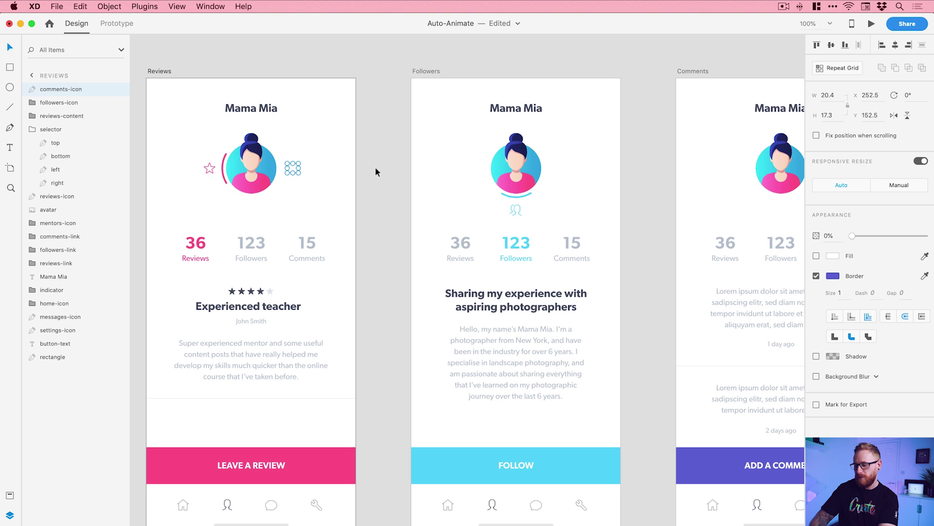
pyautogui.hotkey('shift', 'Left')
pyautogui.hotkey('shift', 'Left')
pyautogui.hotkey('shift', 'Left')
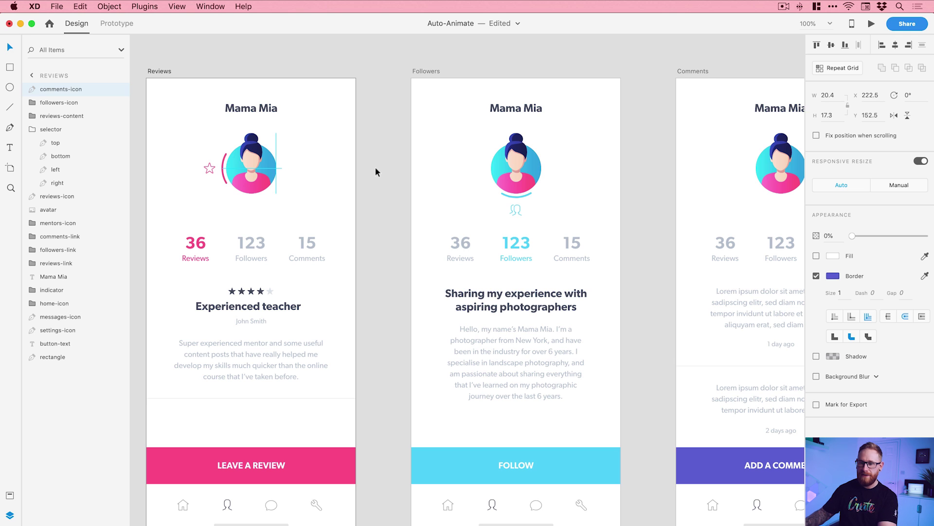
# Step: Move the hidden comments icon on the Followers artboard 30 px left towards the avatar, to X 222.5
pyautogui.hscroll(5, 389, 168)
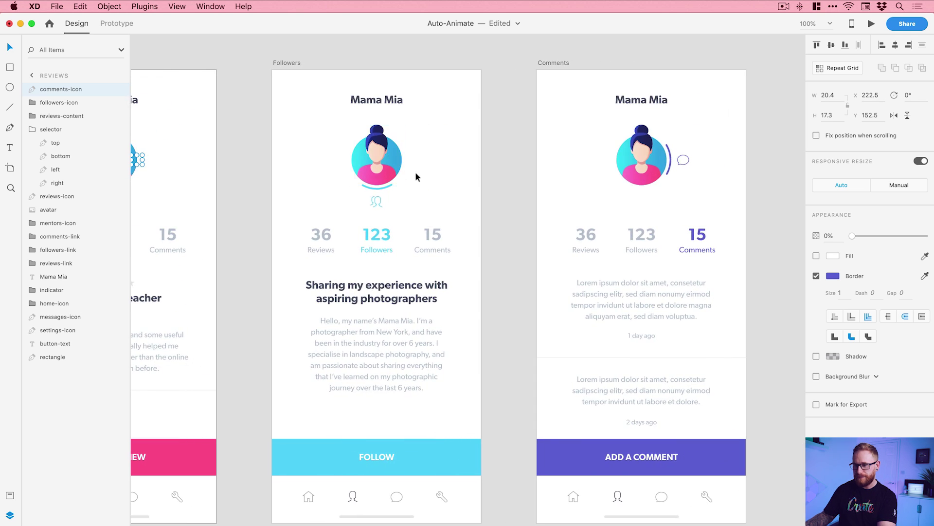
pyautogui.click(417, 162)
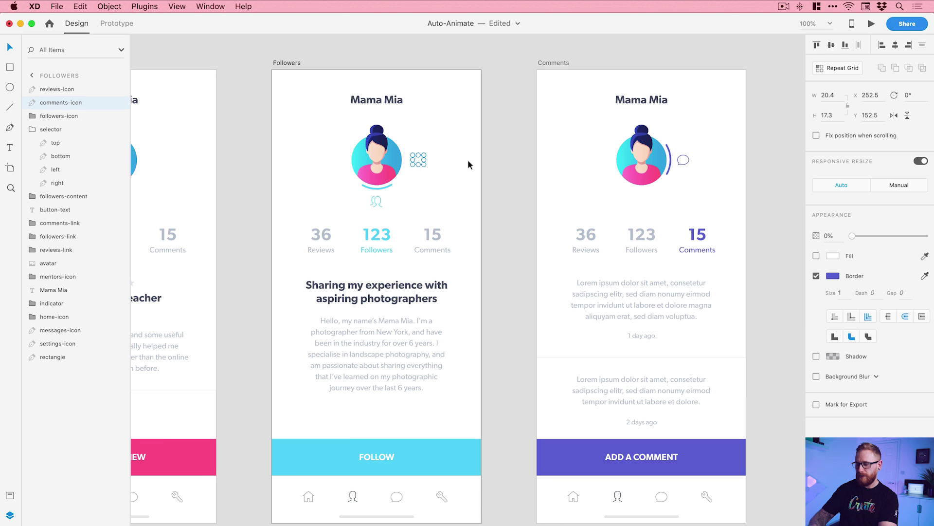
pyautogui.hotkey('shift', 'Left')
pyautogui.hotkey('shift', 'Left')
pyautogui.hotkey('shift', 'Left')
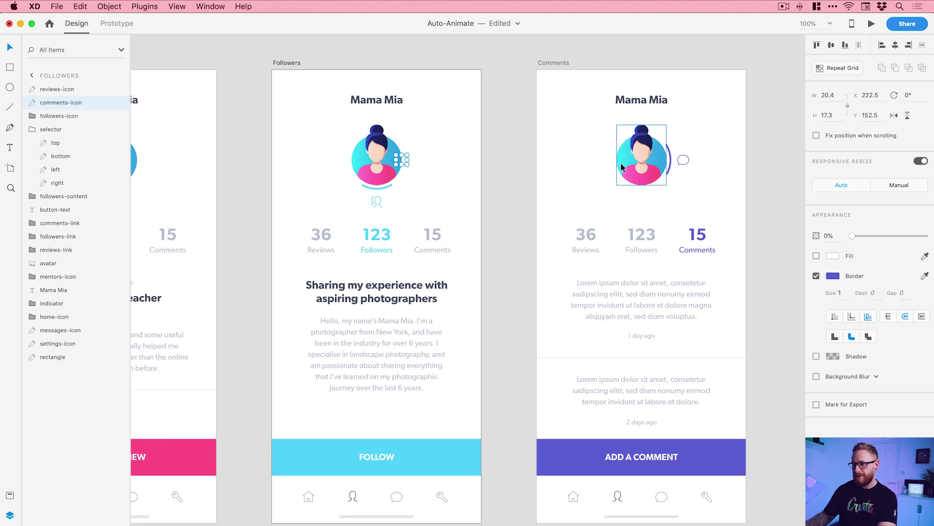
# Step: Move the hidden reviews icon on the Comments artboard 30 px right towards the avatar, to X 133.5
pyautogui.click(600, 162)
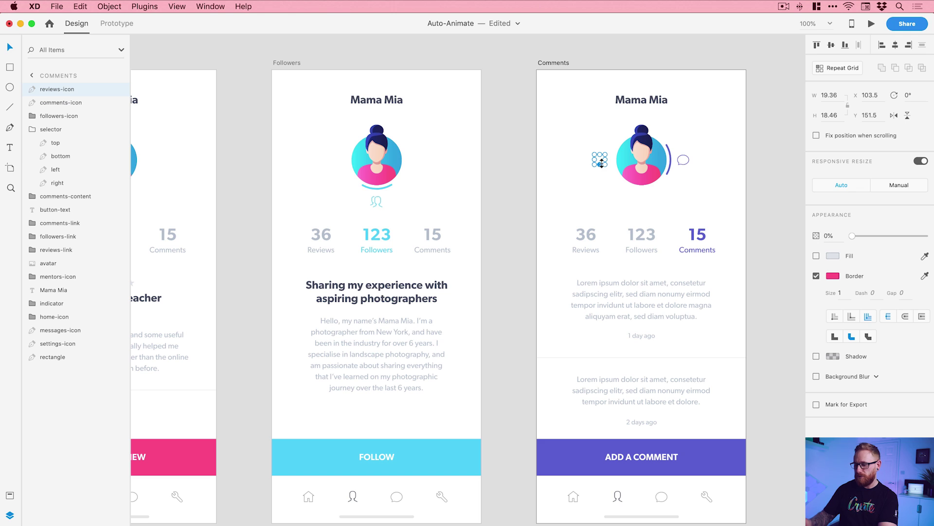
pyautogui.hotkey('shift', 'Right')
pyautogui.hotkey('shift', 'Right')
pyautogui.hotkey('shift', 'Right')
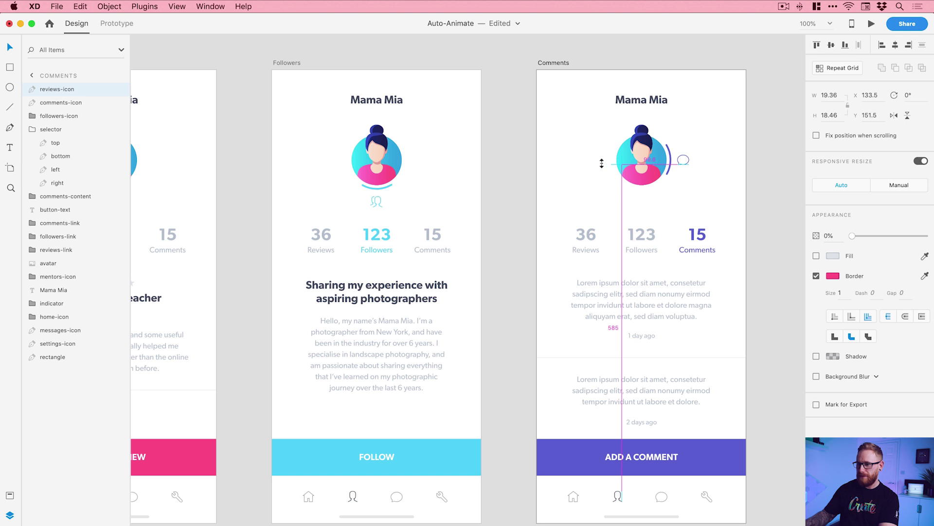
# Step: Move the hidden followers icon on the Comments artboard 30 px up towards the avatar, to Y 197
pyautogui.click(643, 199)
pyautogui.hotkey('shift', 'Up')
pyautogui.hotkey('shift', 'Up')
pyautogui.hotkey('shift', 'Up')
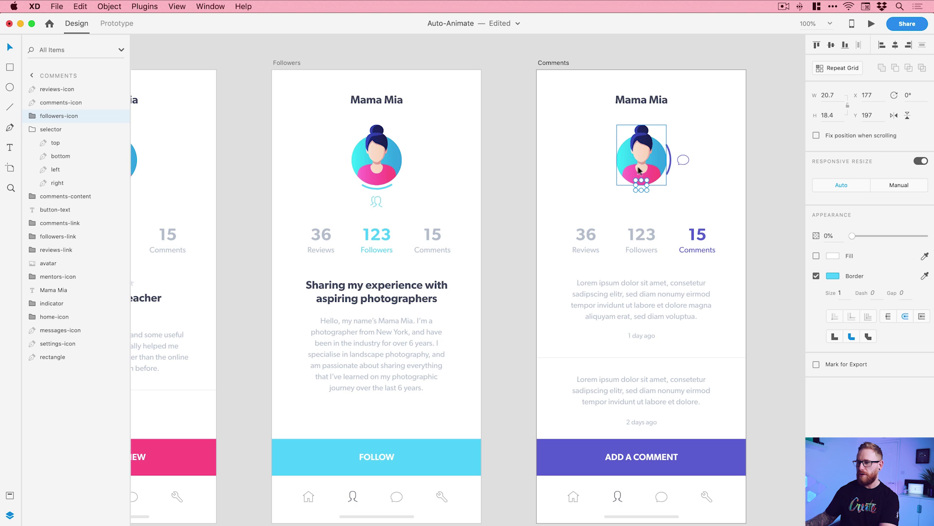
# Step: Preview the prototype from Comments and switch between all three sections to check the sliding icons and rotating arc
pyautogui.click(872, 24)
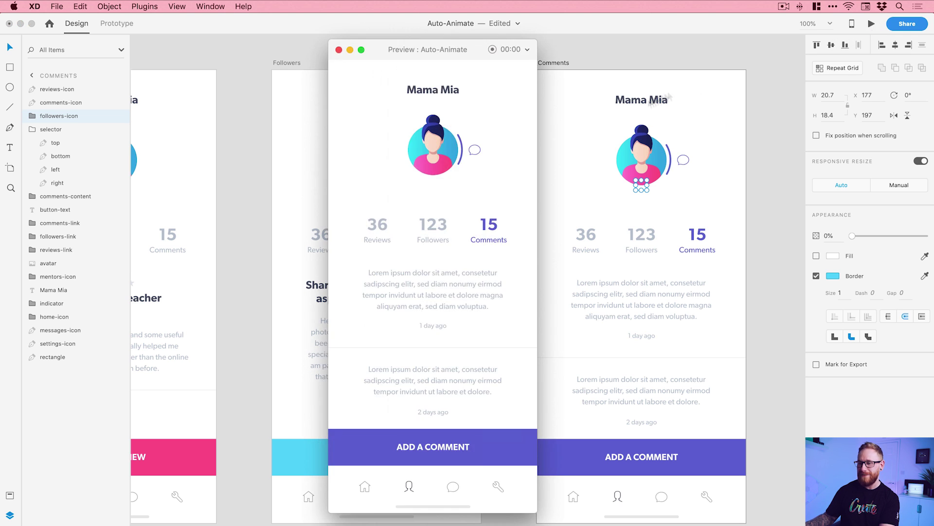
pyautogui.click(385, 238)
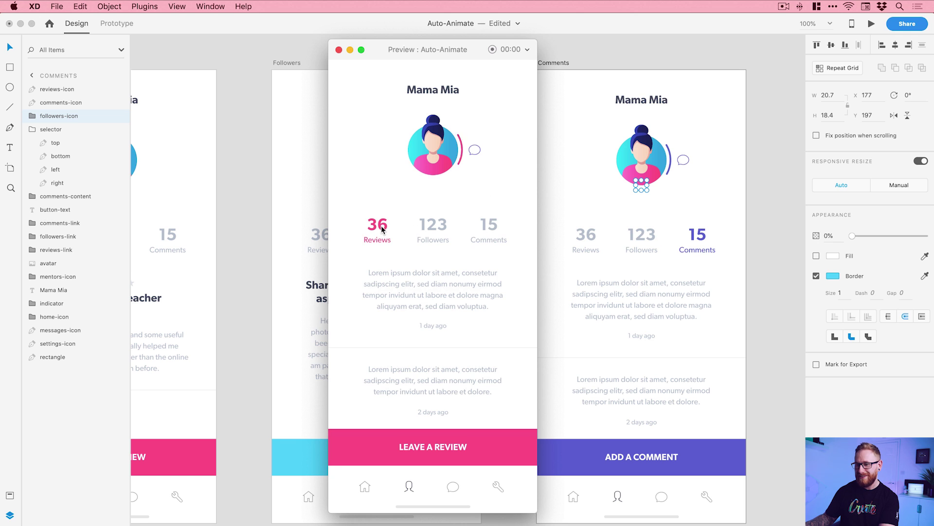
pyautogui.click(430, 224)
pyautogui.click(491, 225)
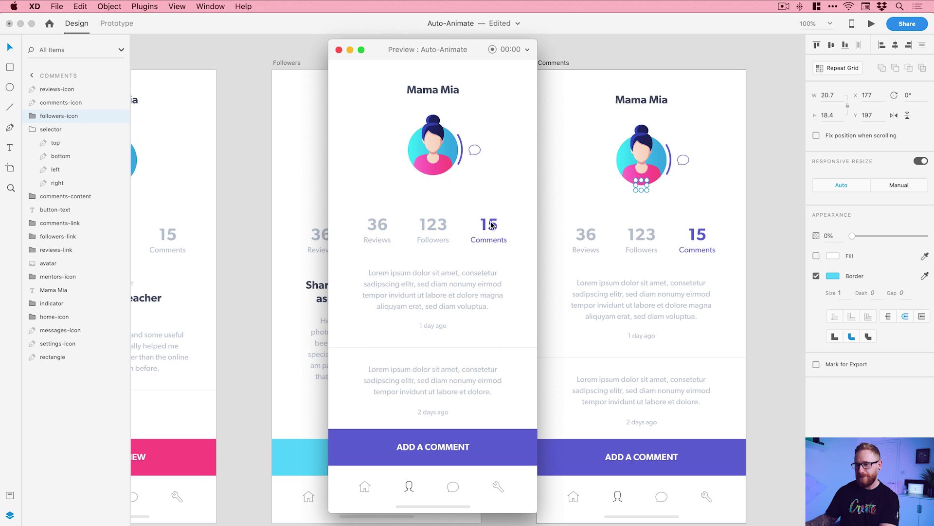
pyautogui.click(440, 225)
pyautogui.click(479, 229)
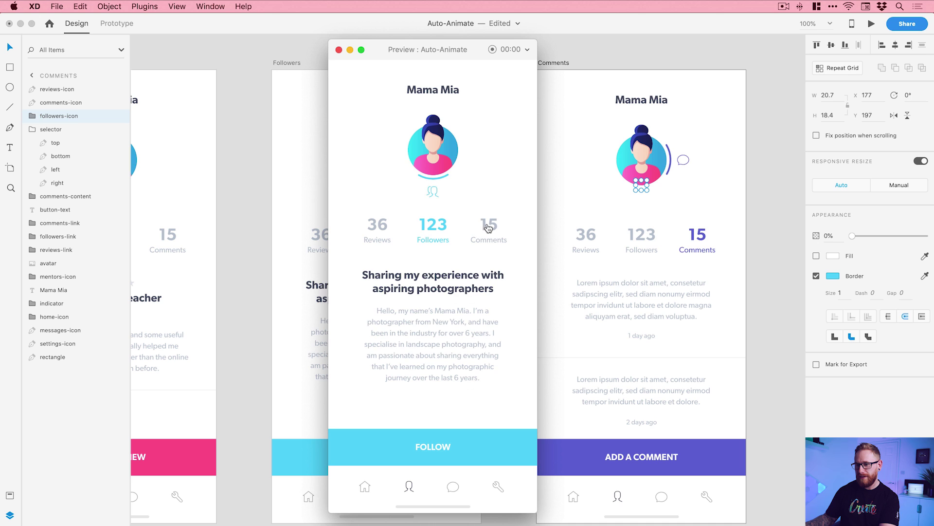
pyautogui.click(378, 227)
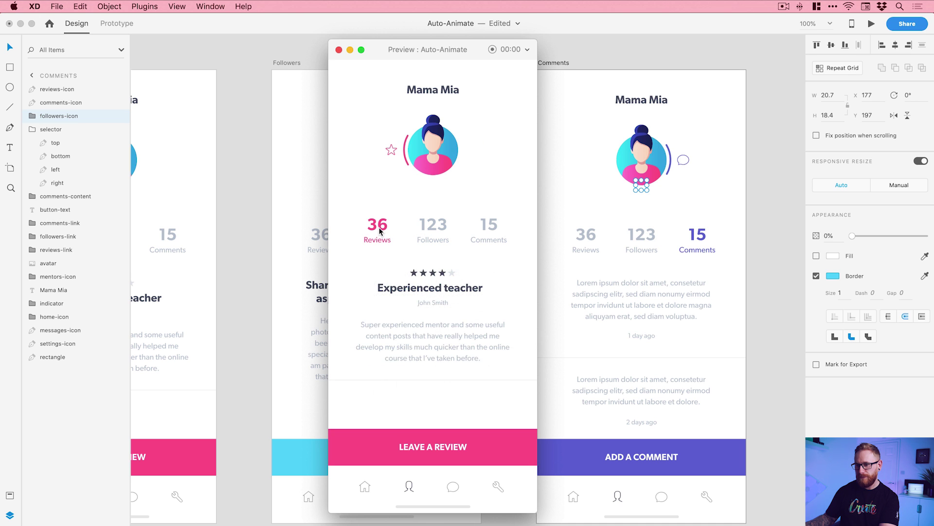
pyautogui.click(483, 228)
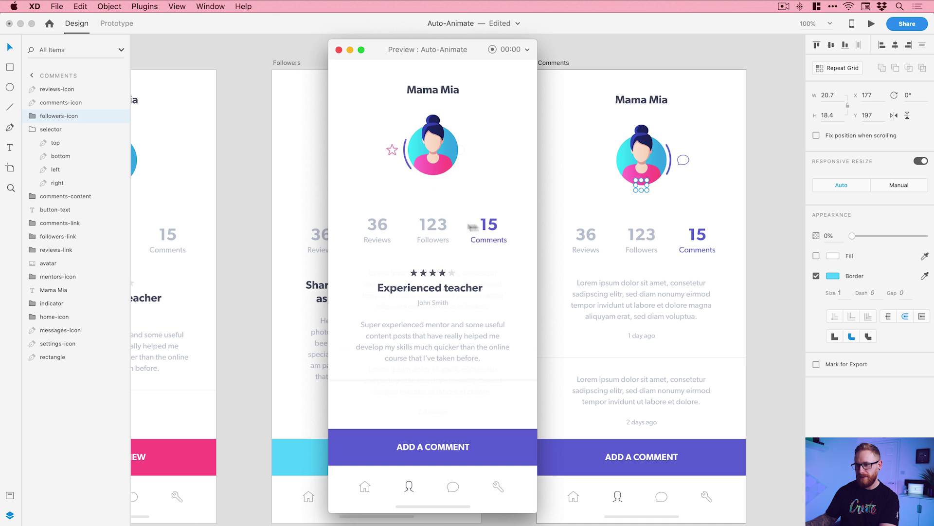
pyautogui.click(434, 229)
pyautogui.click(481, 229)
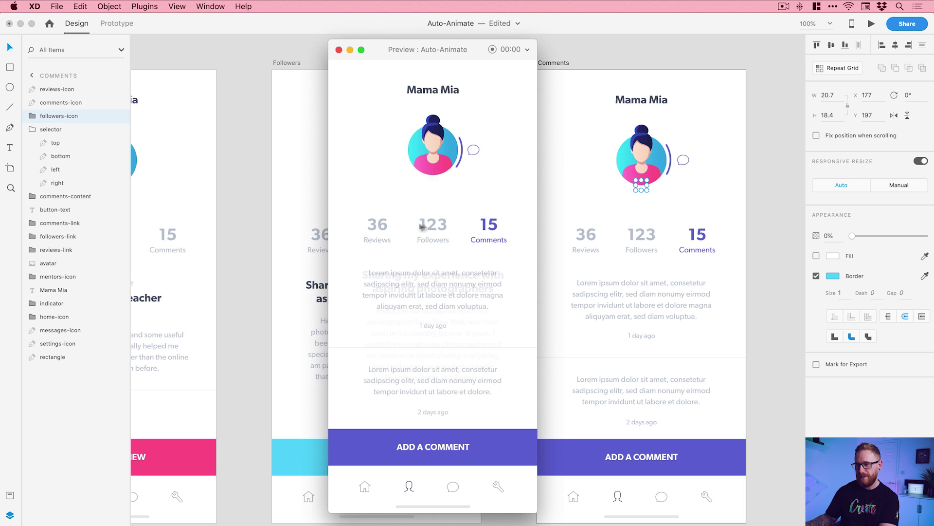
pyautogui.click(380, 228)
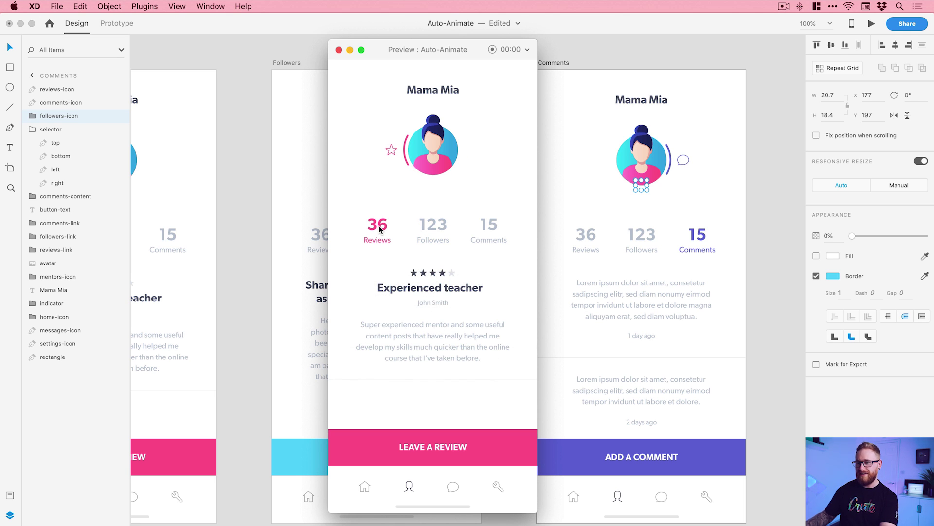
pyautogui.click(339, 50)
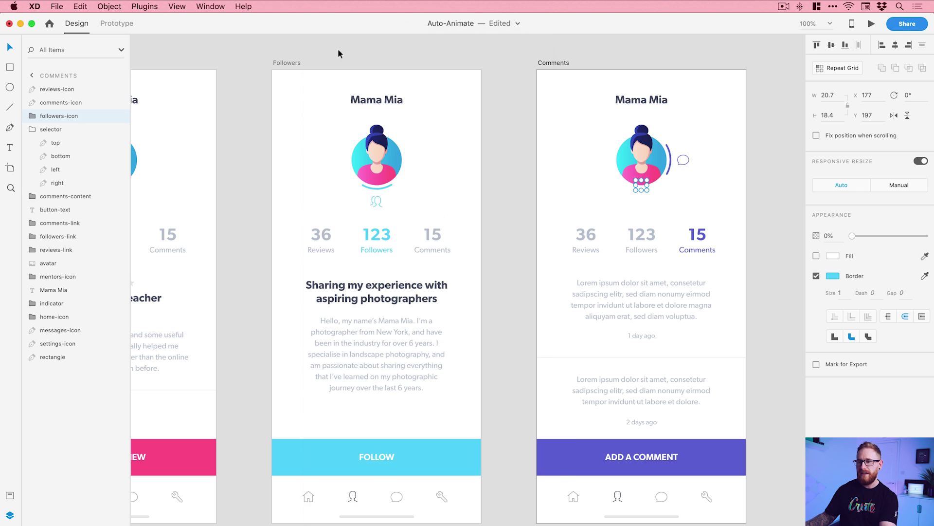
# Step: Save the Auto-Animate document and fit all three artboards in view
pyautogui.click(241, 99)
pyautogui.press('super+s')
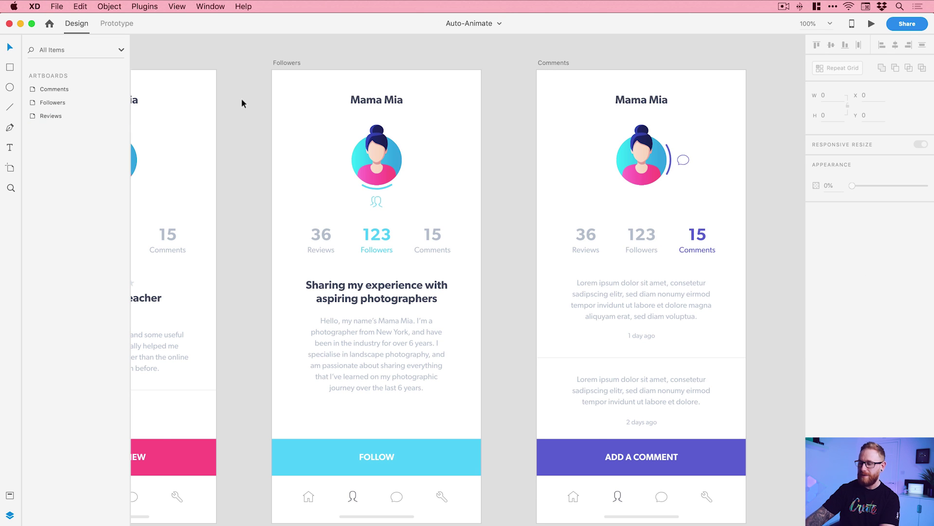
pyautogui.press('super+0')
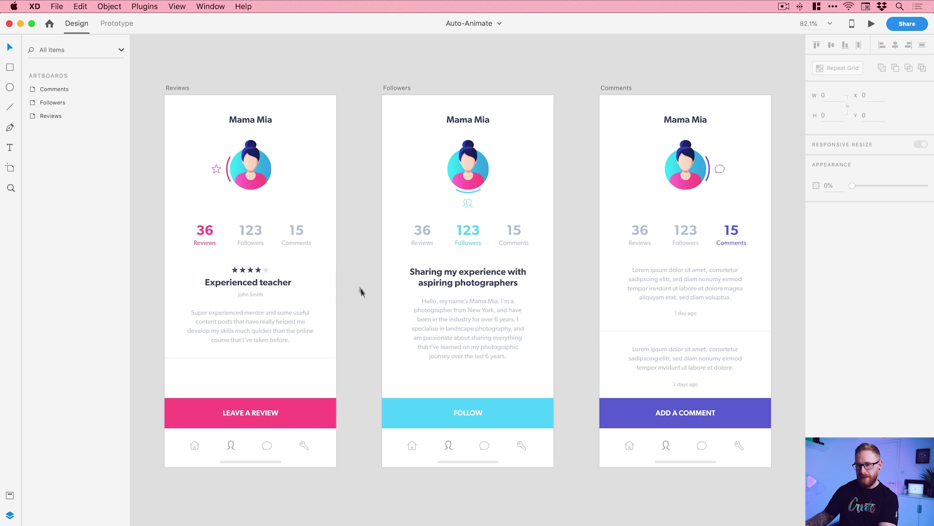
# Step: Copy the reviews-content group from the Reviews artboard and paste it onto the Followers artboard
pyautogui.click(282, 335)
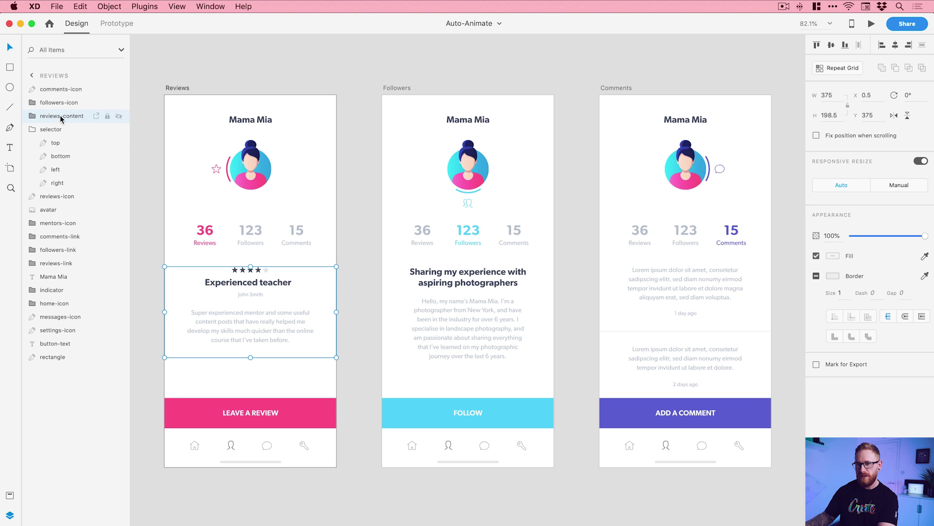
pyautogui.click(476, 341)
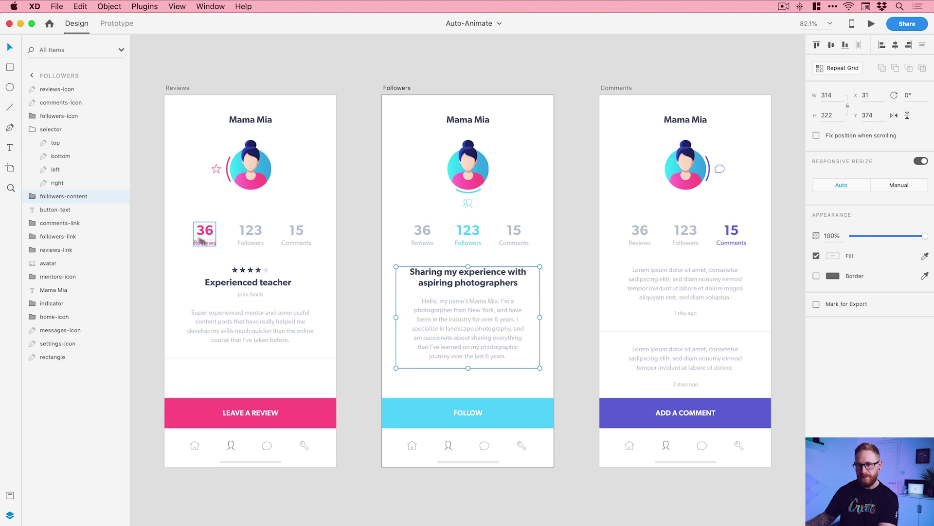
pyautogui.click(693, 294)
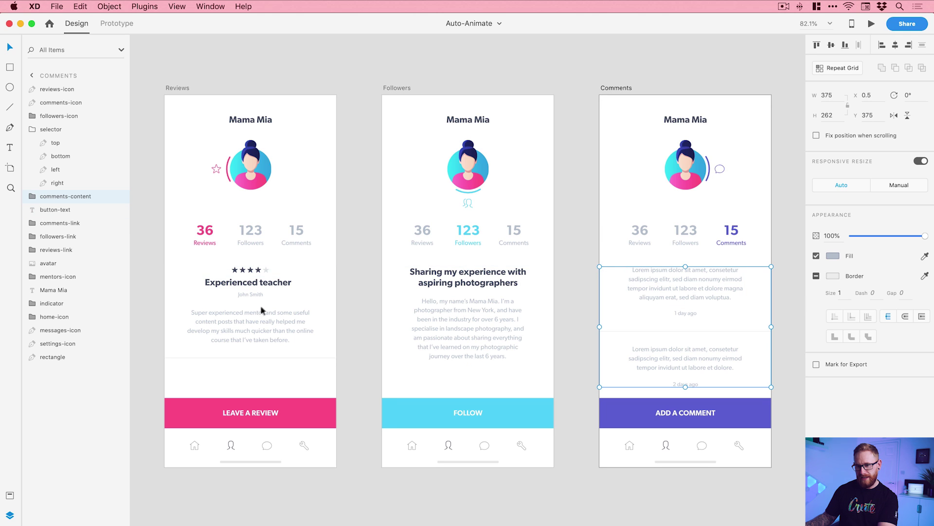
pyautogui.click(250, 318)
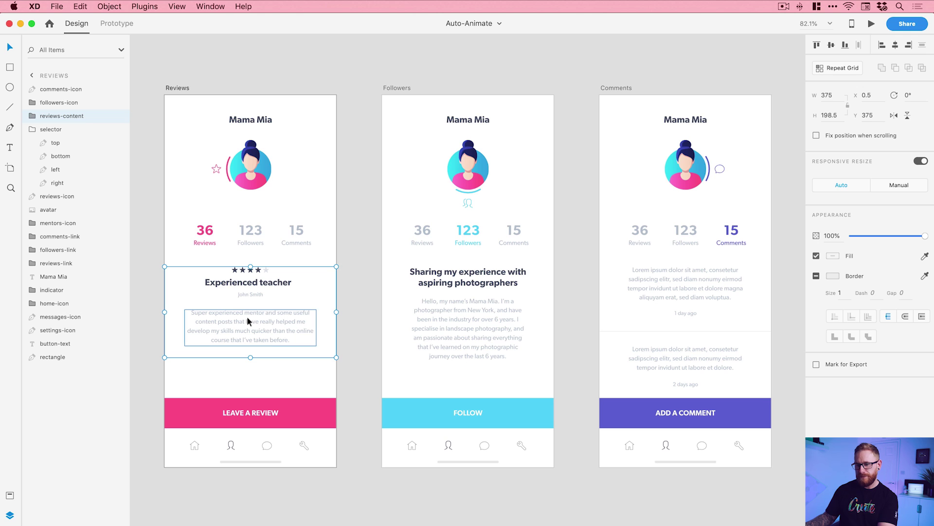
pyautogui.click(75, 6)
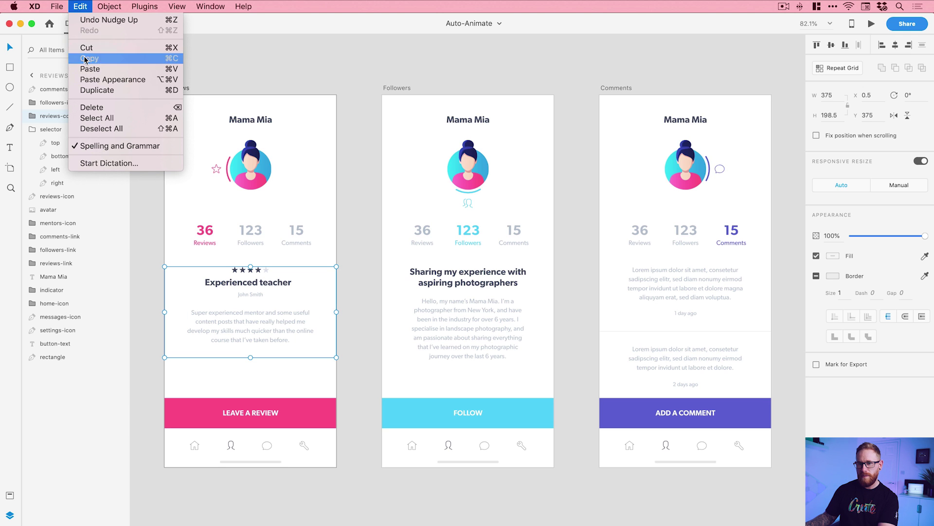
pyautogui.click(93, 59)
pyautogui.click(468, 323)
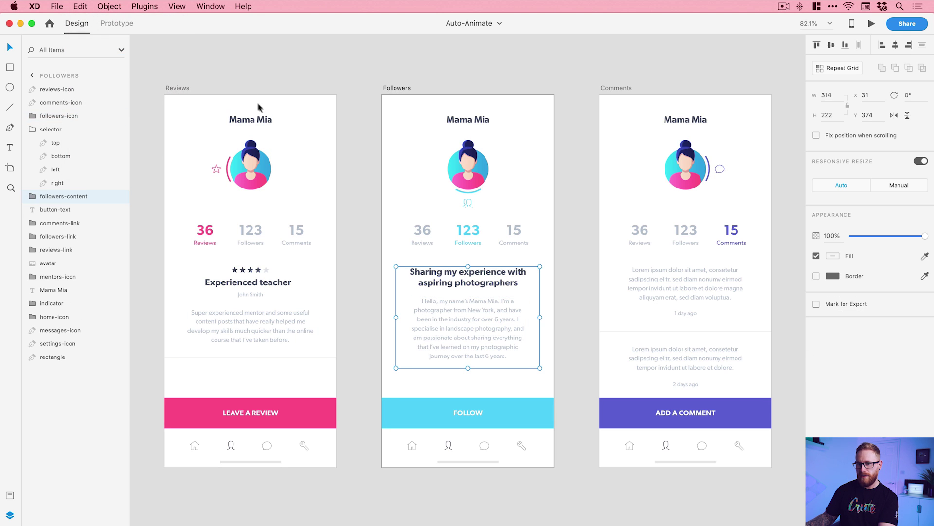
pyautogui.click(76, 6)
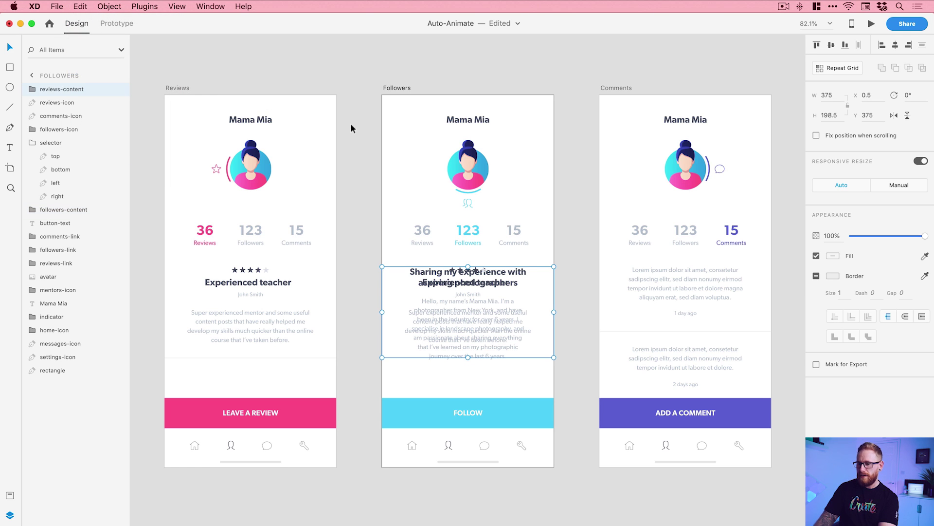
# Step: Move the pasted reviews-content group on the Followers artboard 50 px left, to X -49.5, and set its opacity to 0%
pyautogui.hotkey('shift', 'Left')
pyautogui.hotkey('shift', 'Left')
pyautogui.hotkey('shift', 'Left')
pyautogui.hotkey('shift', 'Left')
pyautogui.hotkey('shift', 'Left')
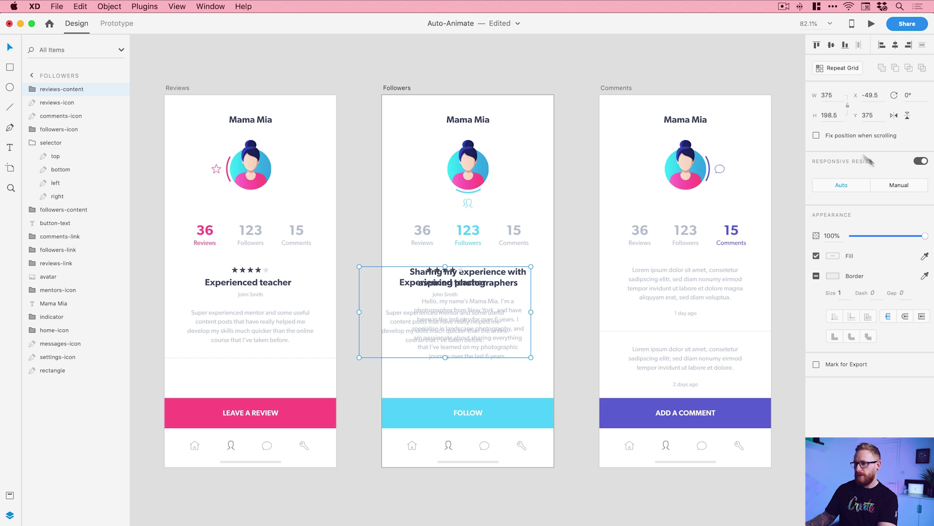
pyautogui.moveTo(925, 236); pyautogui.dragTo(841, 233)
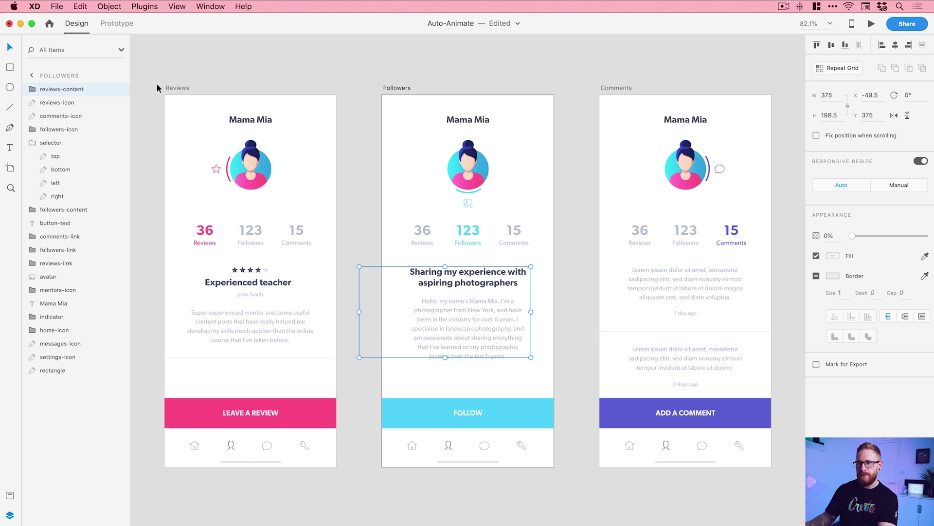
# Step: Preview the prototype from the Reviews artboard and switch to Followers to check the reviews content's exit animation
pyautogui.click(173, 89)
pyautogui.click(871, 24)
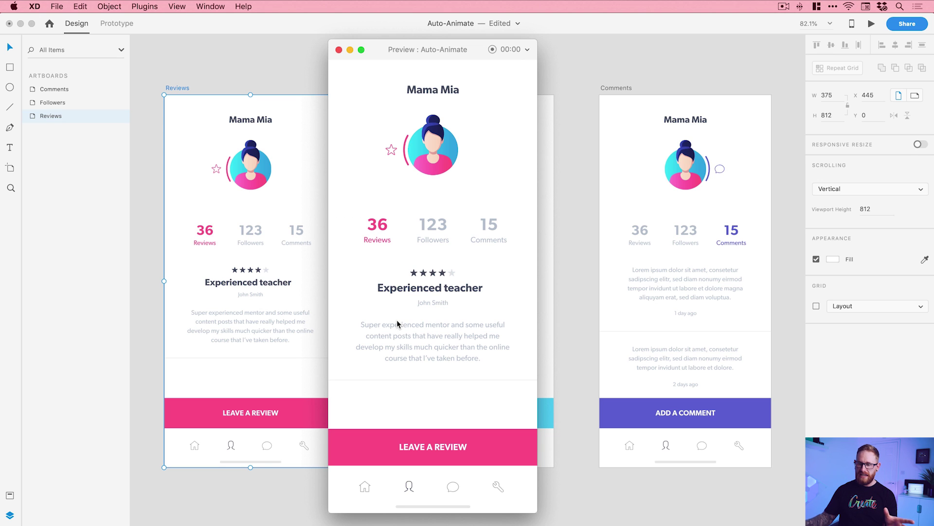
pyautogui.click(433, 225)
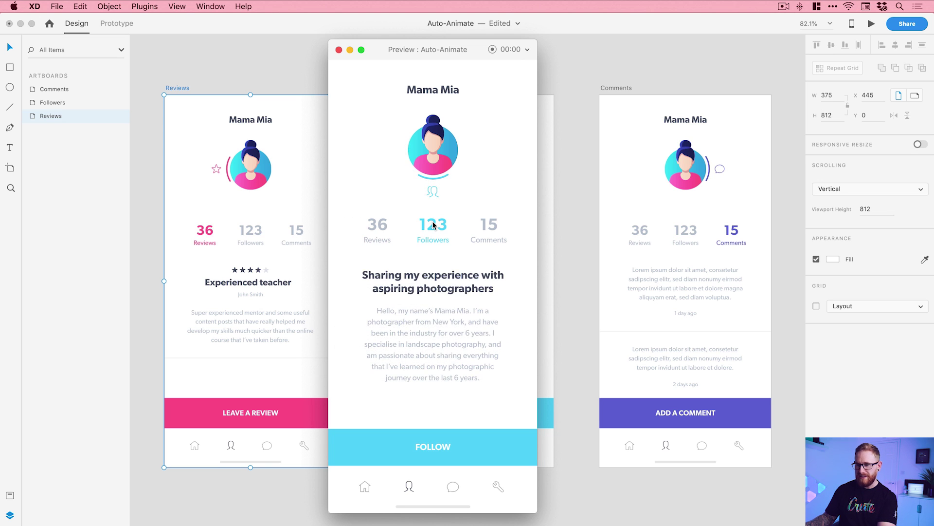
pyautogui.click(340, 50)
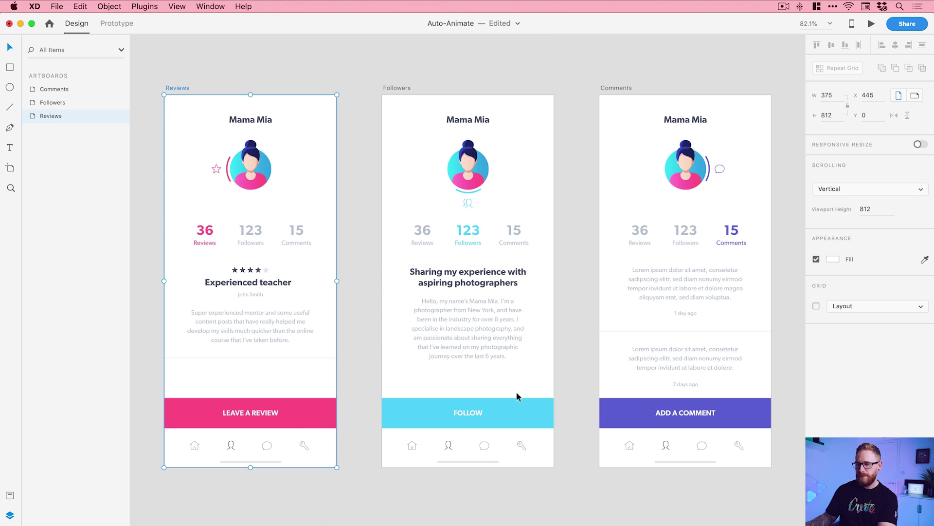
# Step: Copy the followers-content group from the Followers artboard and paste it onto the Reviews artboard
pyautogui.click(517, 322)
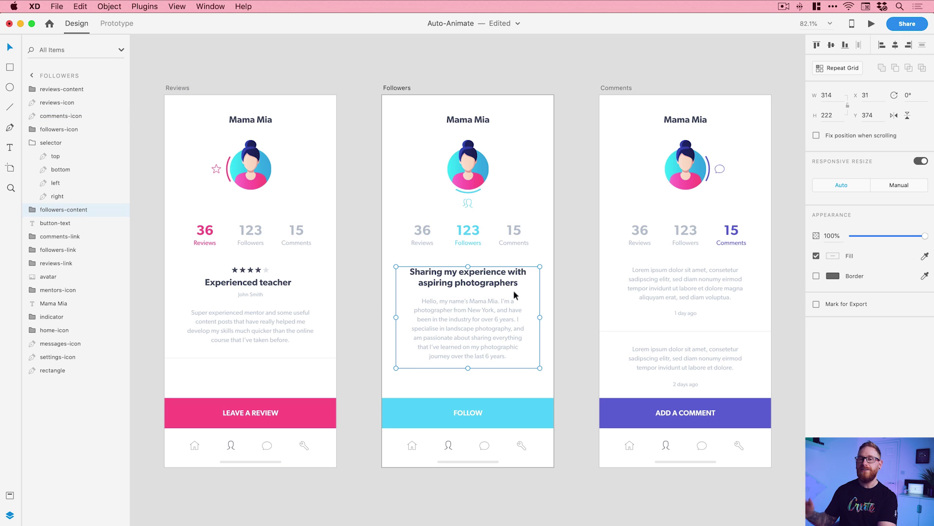
pyautogui.click(79, 7)
pyautogui.click(92, 57)
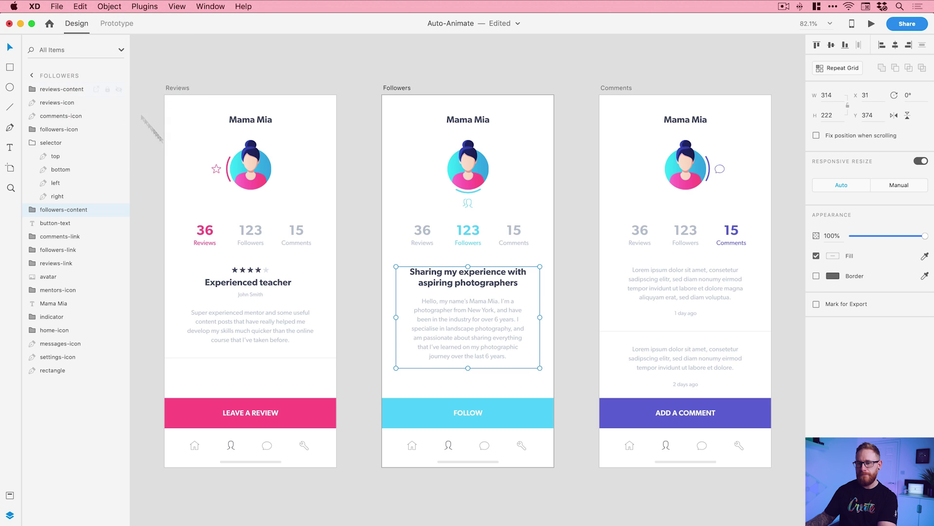
pyautogui.click(273, 329)
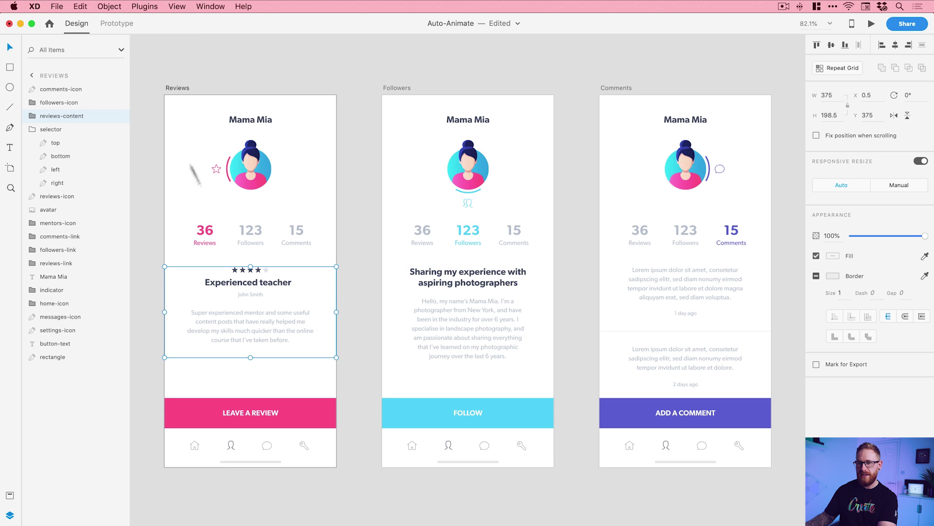
pyautogui.click(81, 6)
pyautogui.click(99, 69)
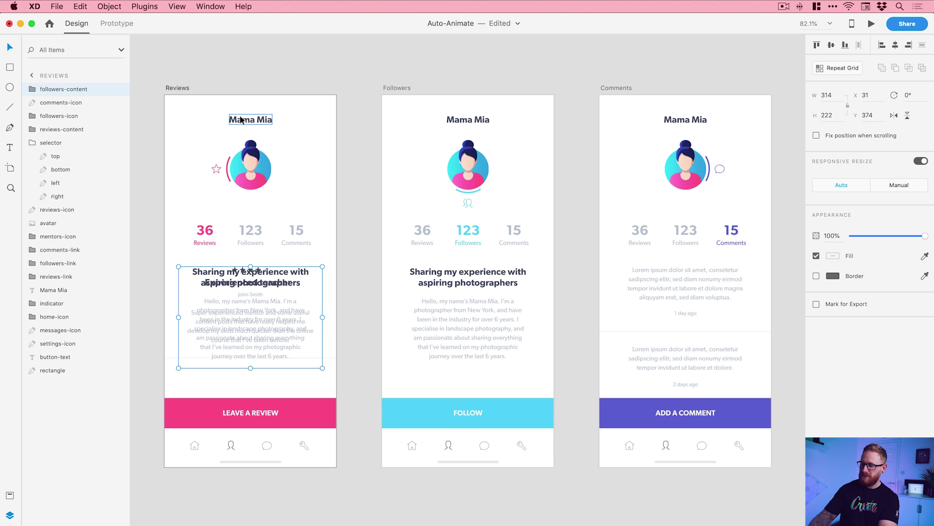
# Step: Move the pasted followers-content group on the Reviews artboard 50 px right, to X 81, and set its opacity to 0%
pyautogui.hotkey('shift', 'Right')
pyautogui.hotkey('shift', 'Right')
pyautogui.hotkey('shift', 'Right')
pyautogui.hotkey('shift', 'Right')
pyautogui.hotkey('shift', 'Right')
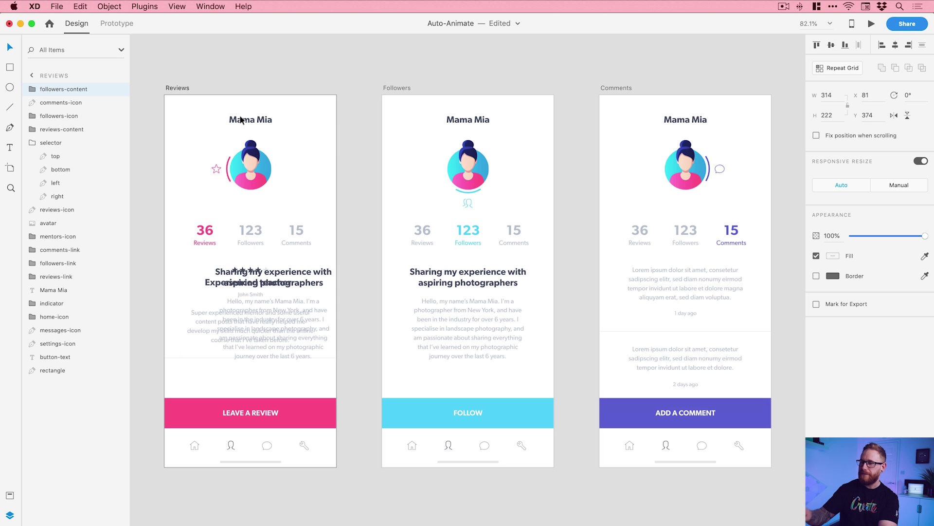
pyautogui.click(871, 24)
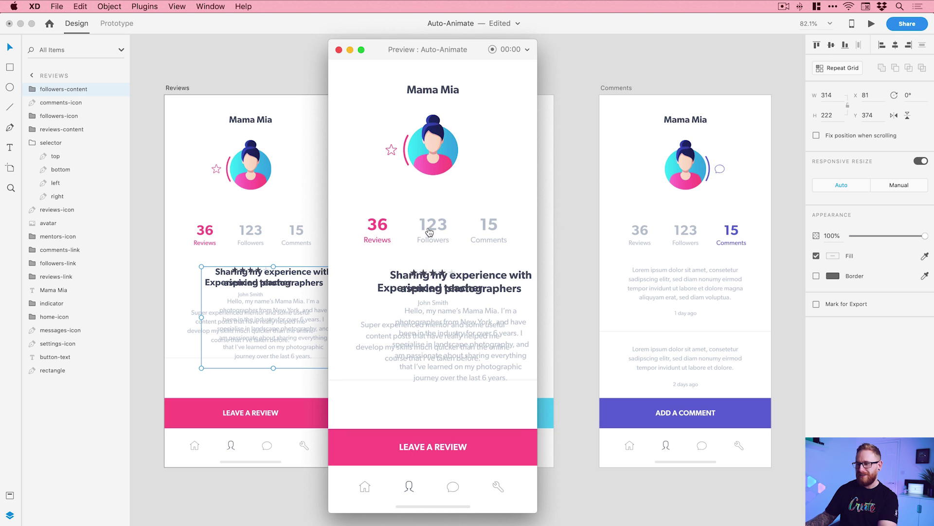
pyautogui.press('super+w')
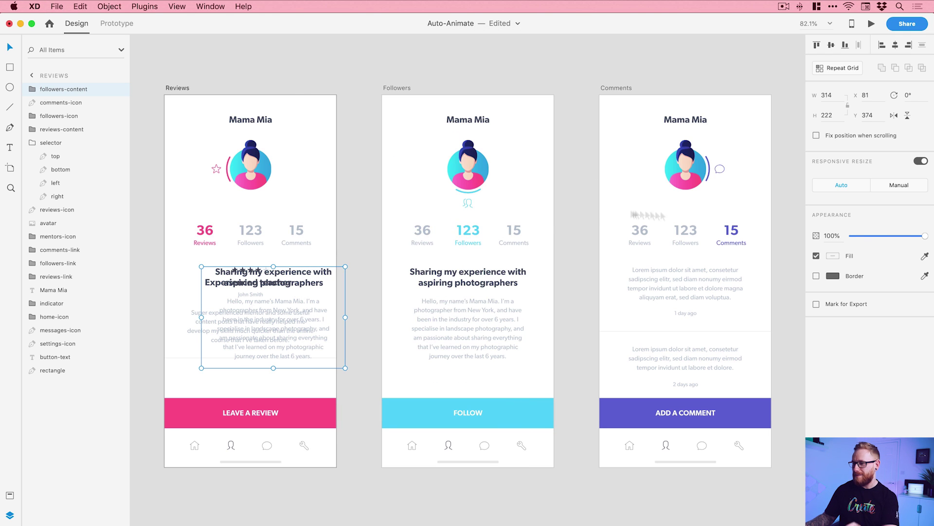
pyautogui.moveTo(926, 239); pyautogui.dragTo(851, 238)
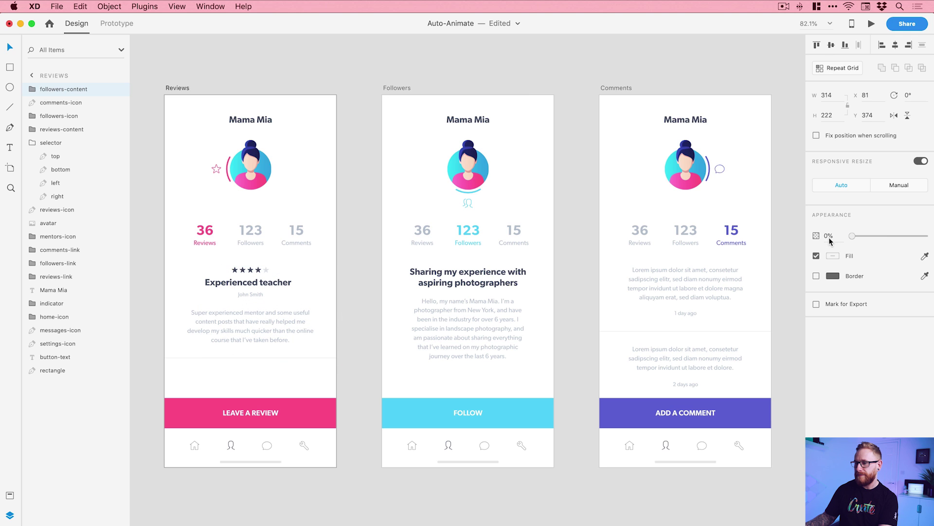
# Step: Preview the prototype from Reviews and switch repeatedly between Reviews and Followers to check the sliding, fading content
pyautogui.click(871, 23)
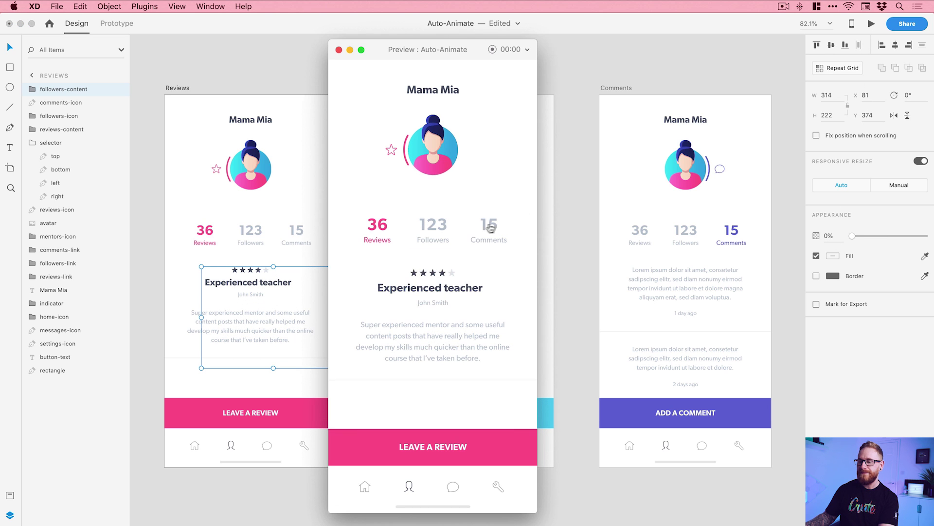
pyautogui.click(434, 227)
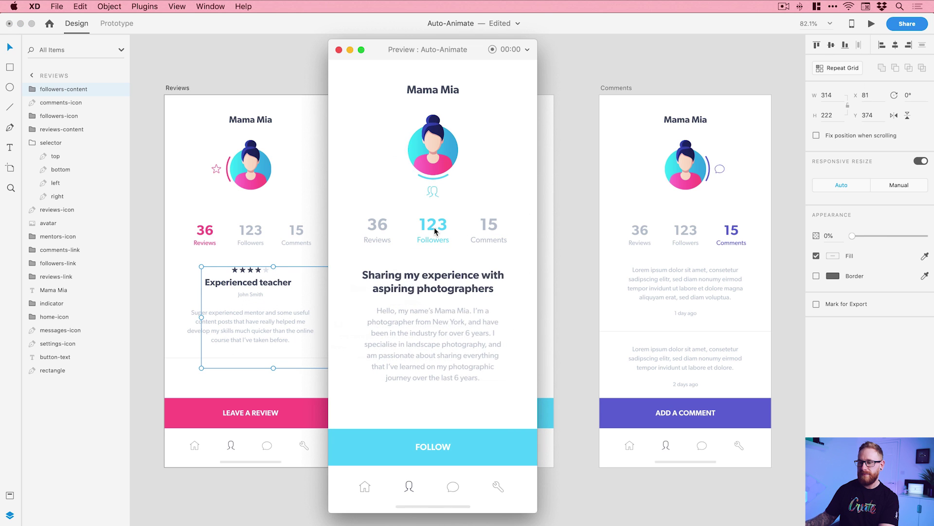
pyautogui.click(386, 225)
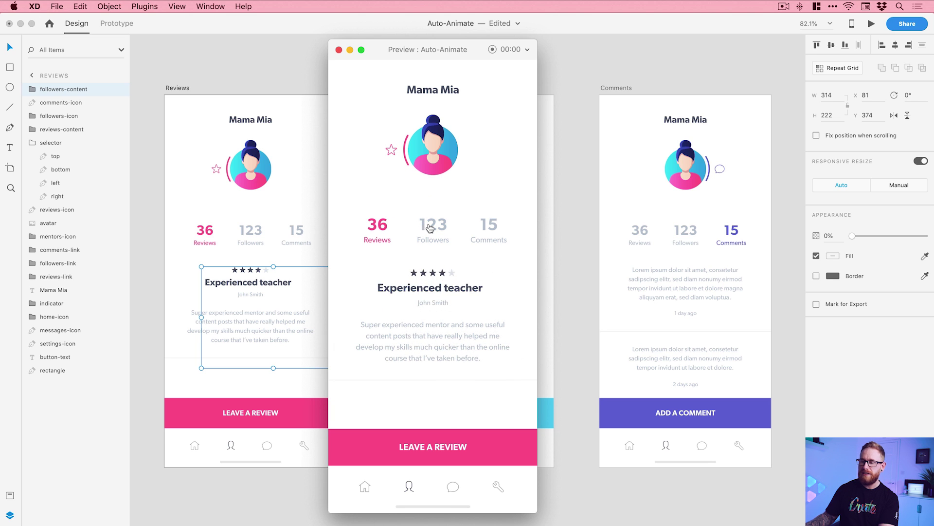
pyautogui.click(435, 228)
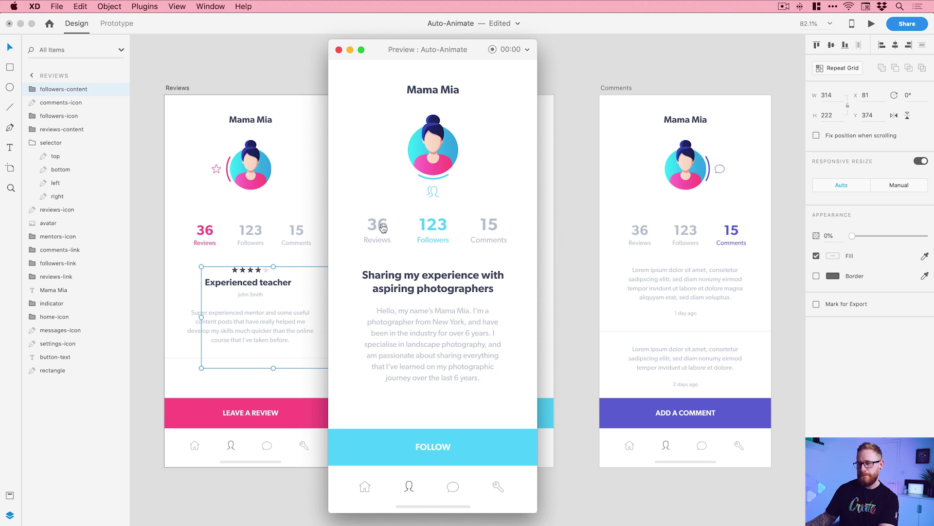
pyautogui.click(383, 226)
pyautogui.click(426, 223)
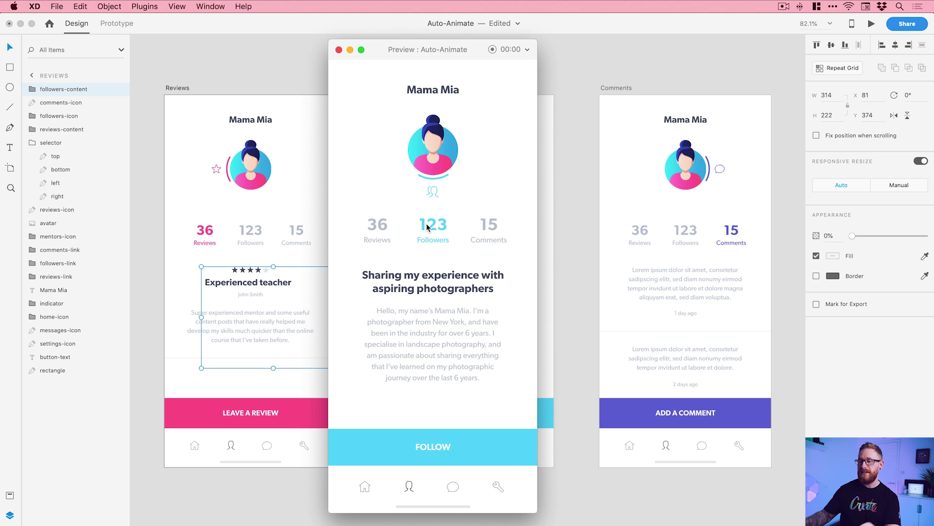
pyautogui.click(377, 223)
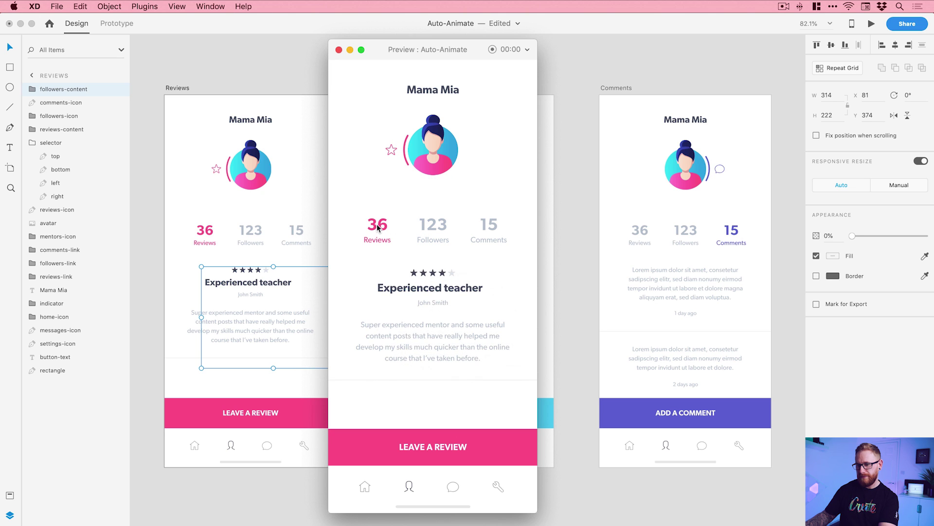
pyautogui.click(434, 224)
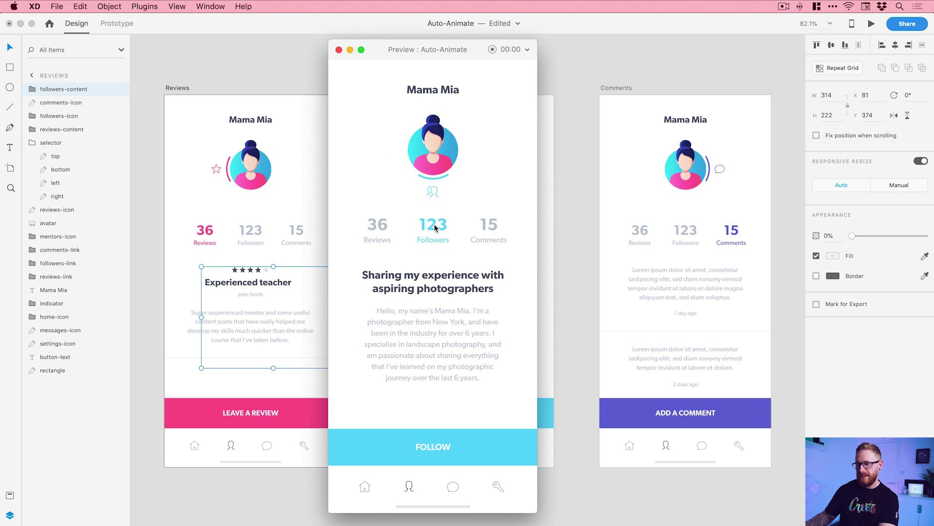
pyautogui.click(376, 228)
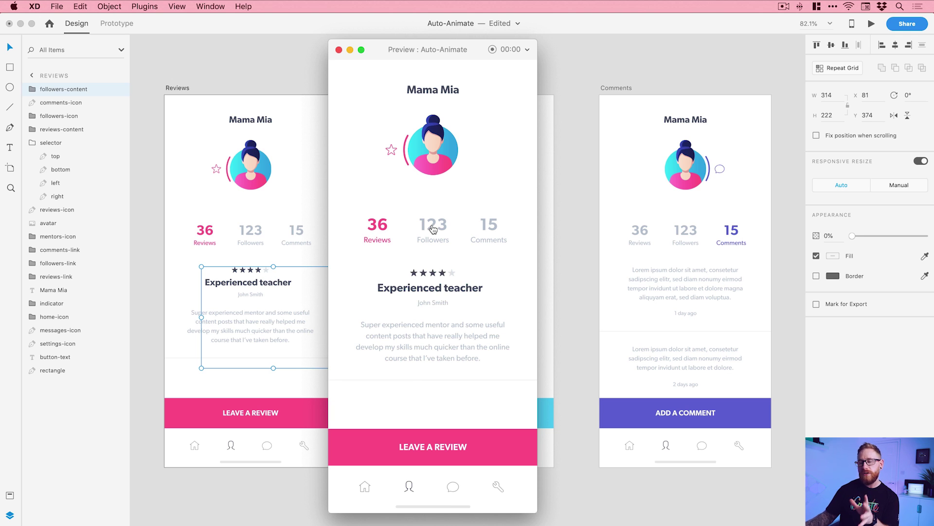
pyautogui.click(433, 229)
pyautogui.click(432, 229)
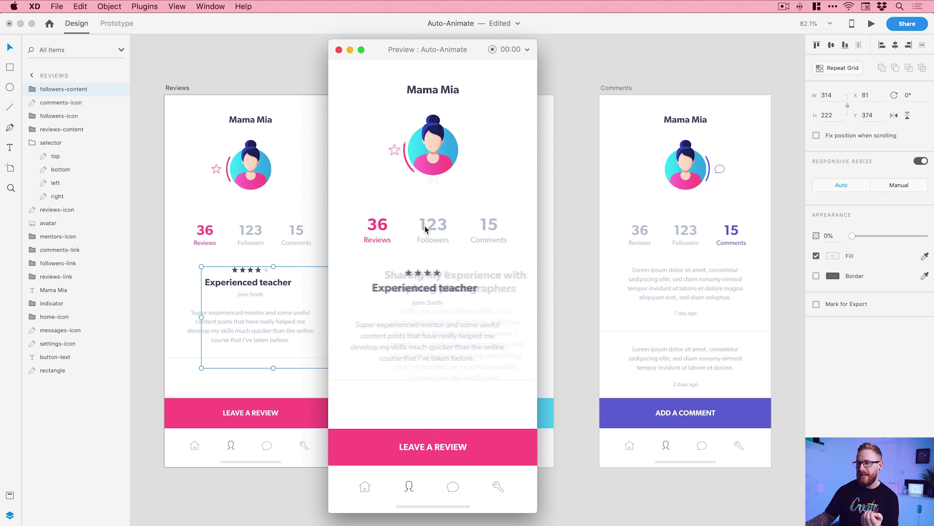
pyautogui.click(432, 230)
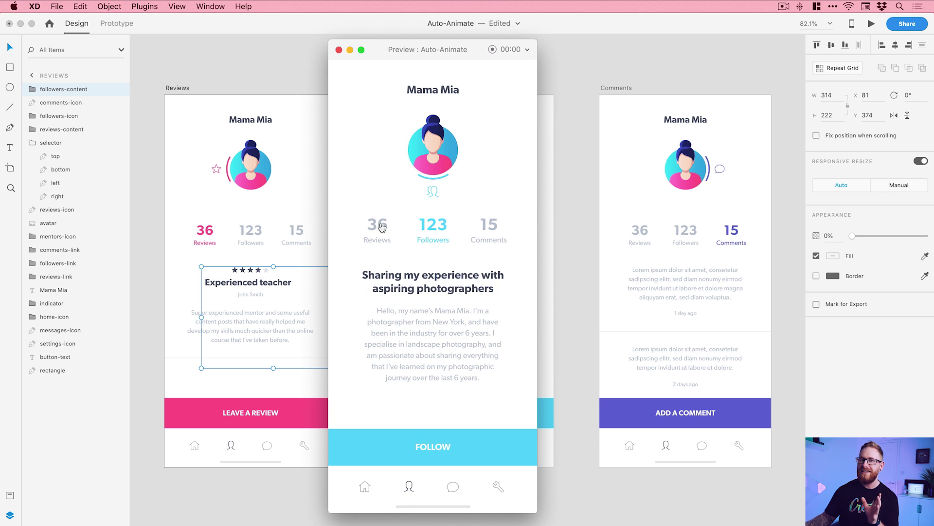
pyautogui.click(382, 227)
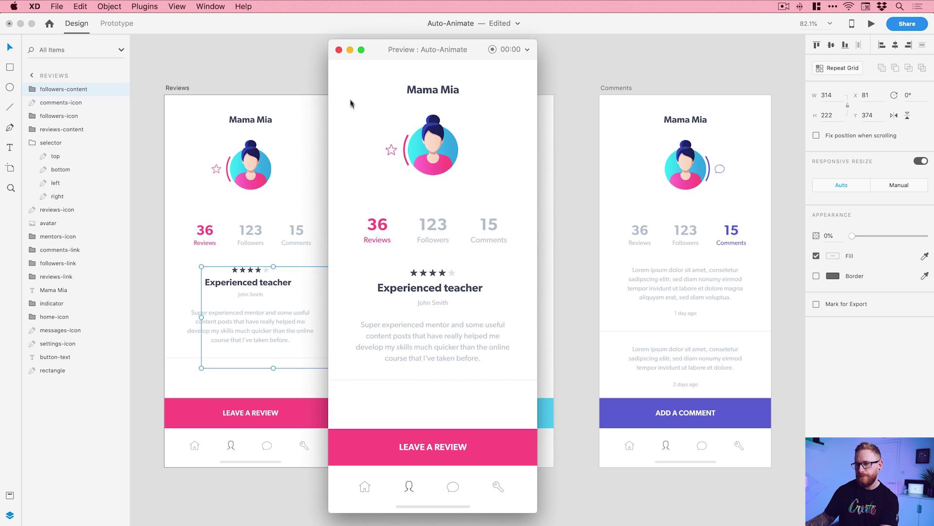
pyautogui.click(339, 50)
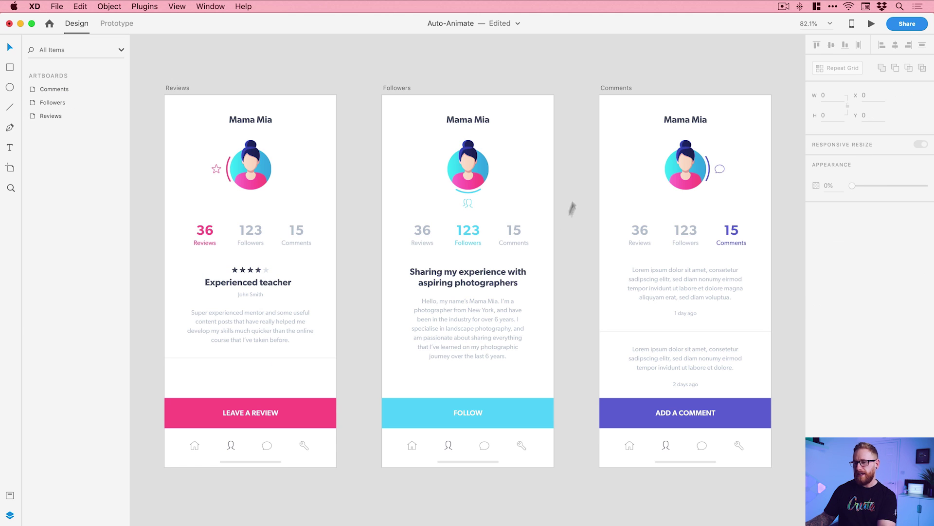
# Step: Copy the followers-content group from the Followers artboard and paste it onto the Comments artboard
pyautogui.click(496, 307)
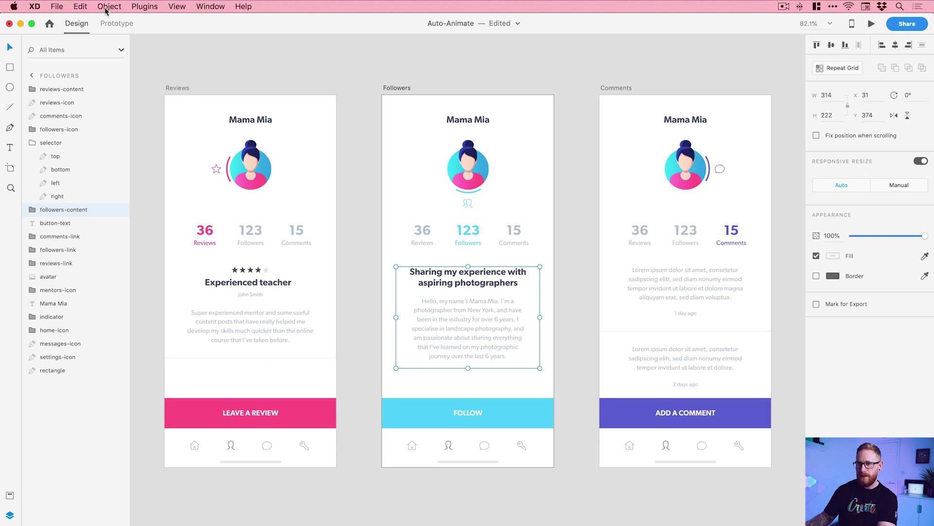
pyautogui.click(80, 7)
pyautogui.click(93, 58)
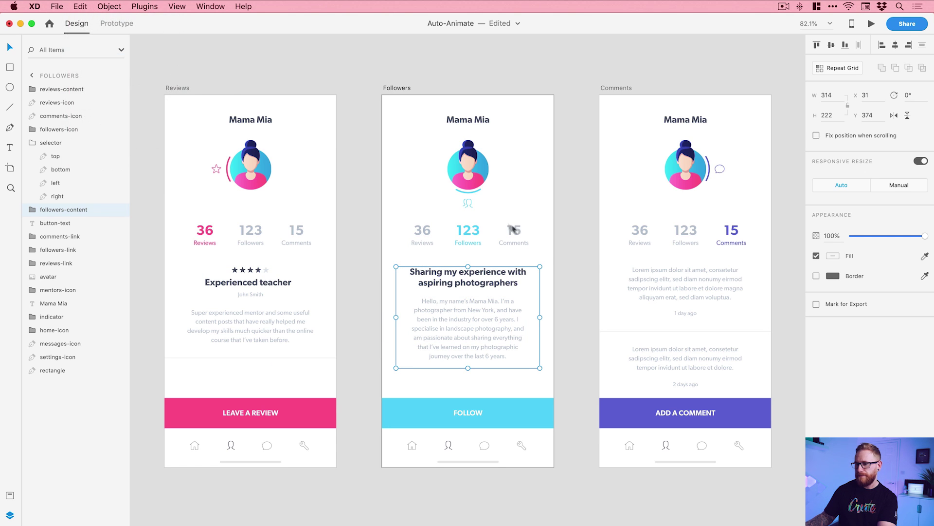
pyautogui.click(690, 284)
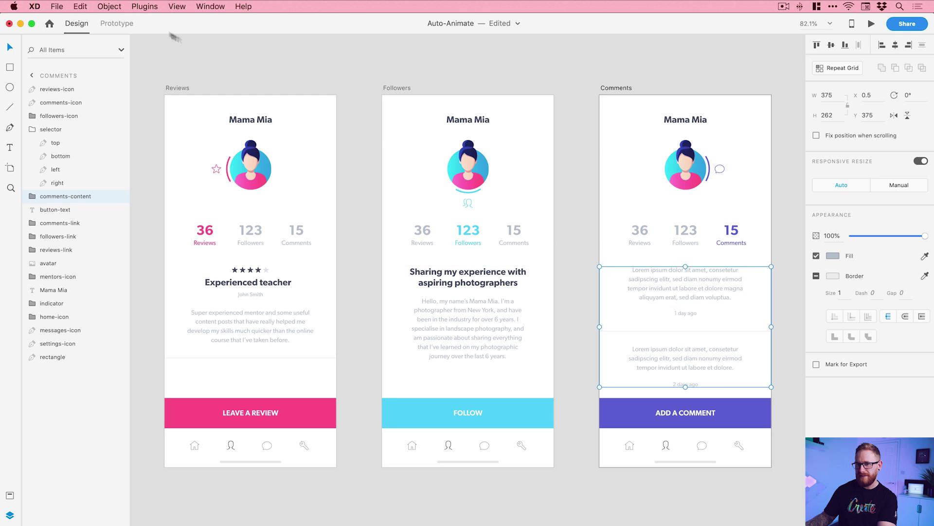
pyautogui.click(81, 6)
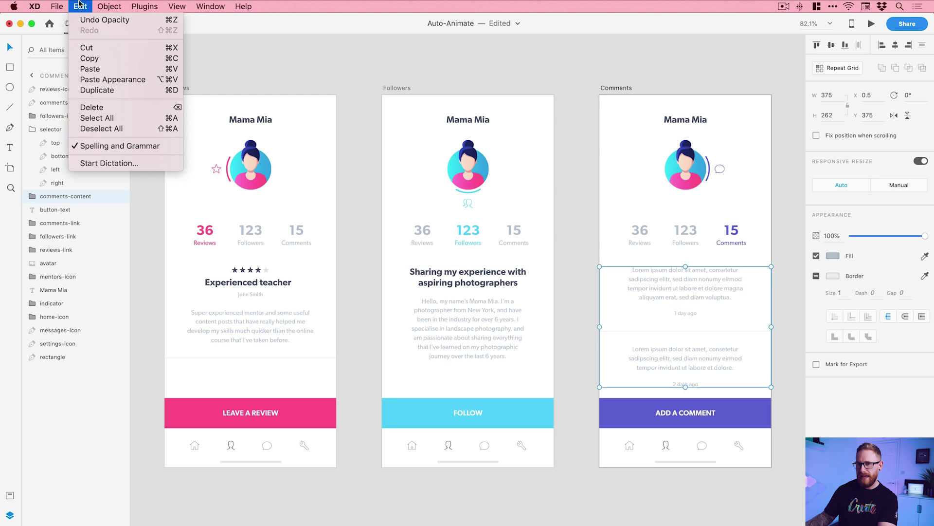
pyautogui.click(116, 71)
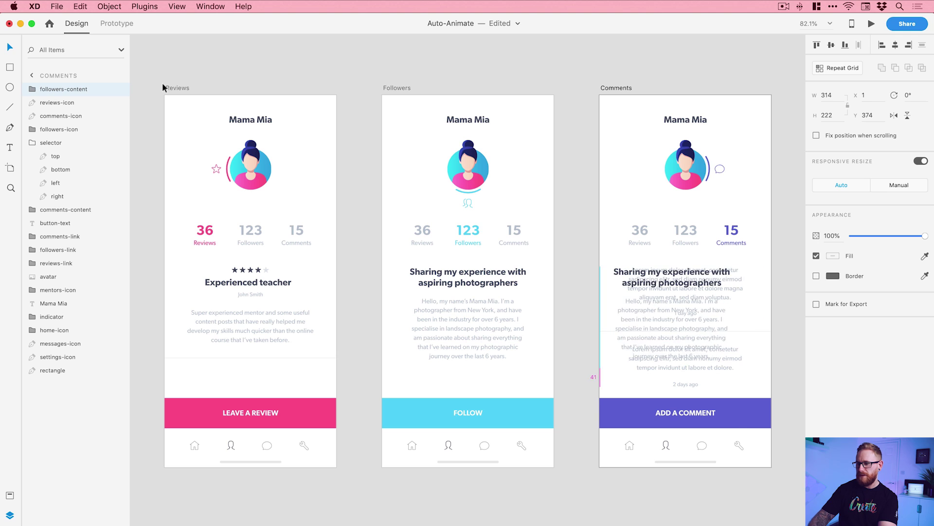
# Step: Move the pasted followers-content group on the Comments artboard 50 px left, to X -19, and set its opacity to 0%
pyautogui.click(832, 236)
pyautogui.write('0')
pyautogui.press('Return')
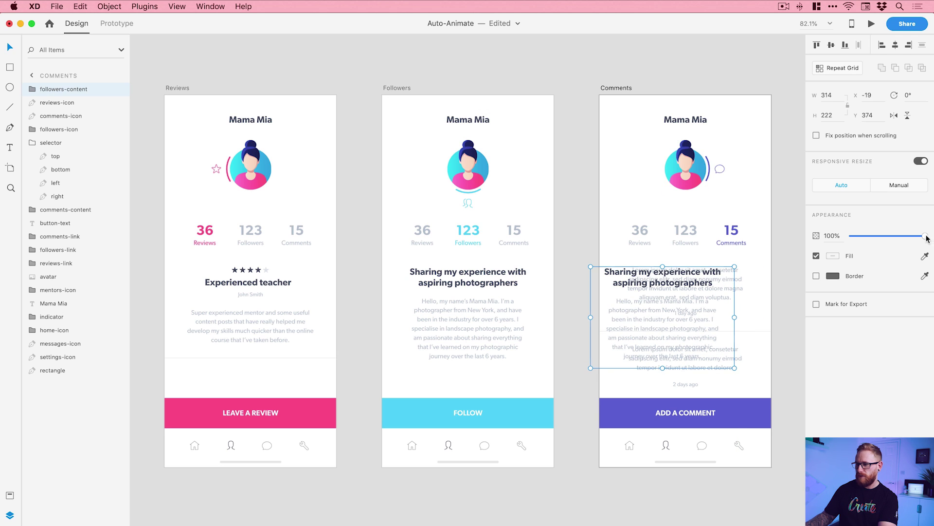
# Step: Copy the comments-content group from the Comments artboard and paste it onto the Followers artboard
pyautogui.click(741, 279)
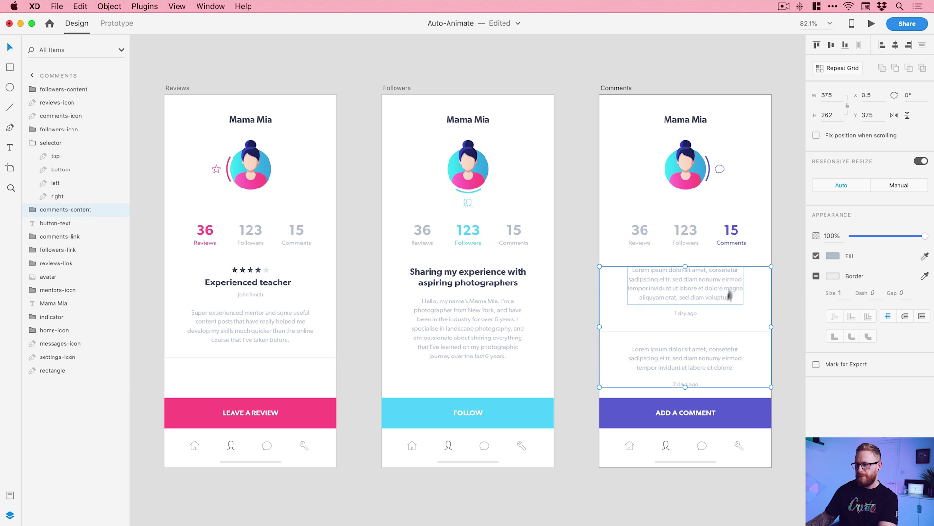
pyautogui.click(80, 6)
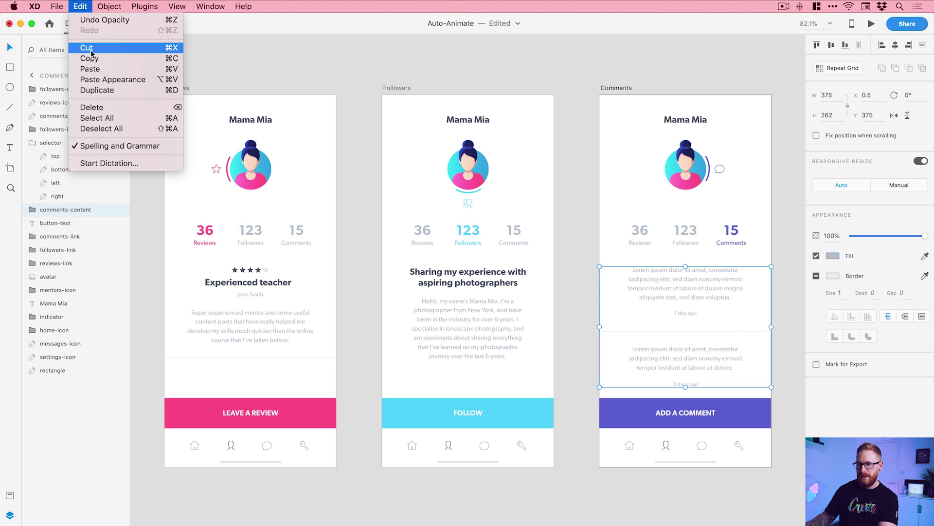
pyautogui.click(90, 59)
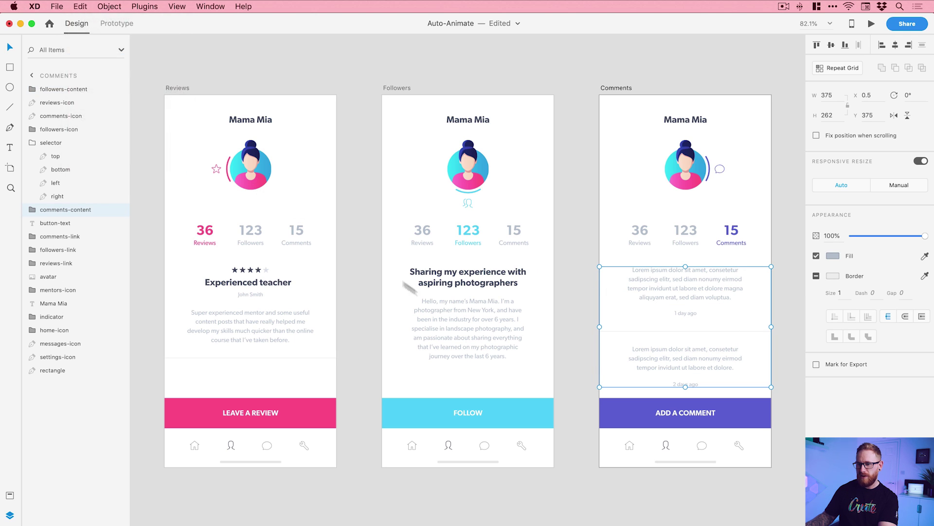
pyautogui.click(503, 321)
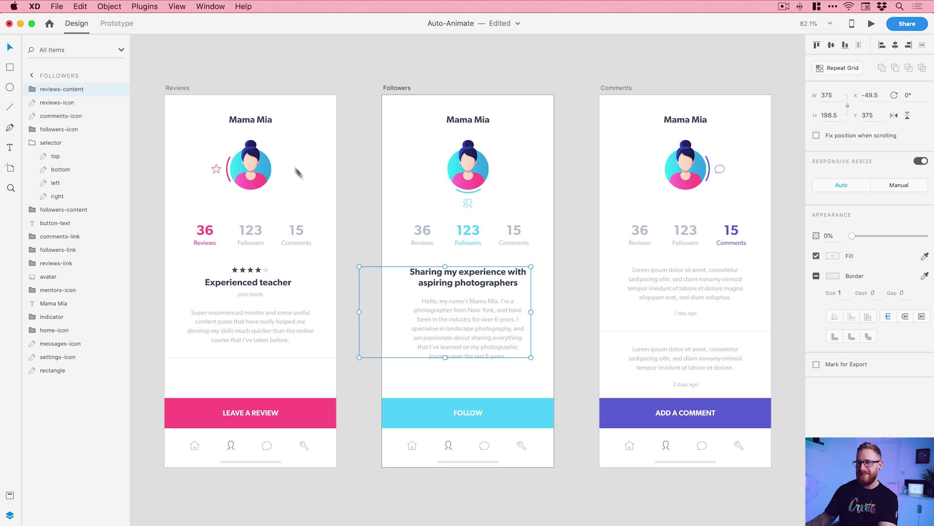
pyautogui.click(81, 6)
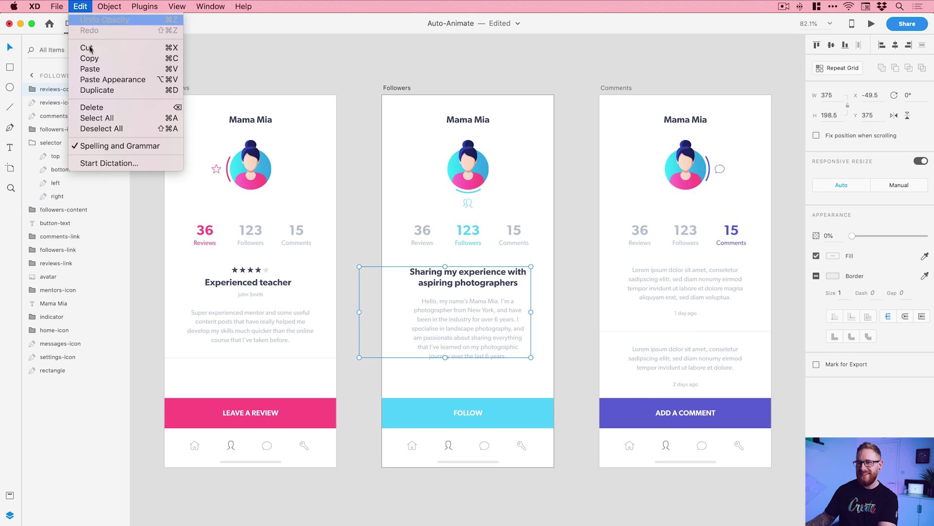
pyautogui.click(93, 71)
# Step: Move the pasted comments-content group on the Followers artboard 50 px right, to X 50.5, and set its opacity to 0%
pyautogui.hotkey('shift', 'Right')
pyautogui.hotkey('shift', 'Right')
pyautogui.hotkey('shift', 'Right')
pyautogui.hotkey('shift', 'Right')
pyautogui.hotkey('shift', 'Right')
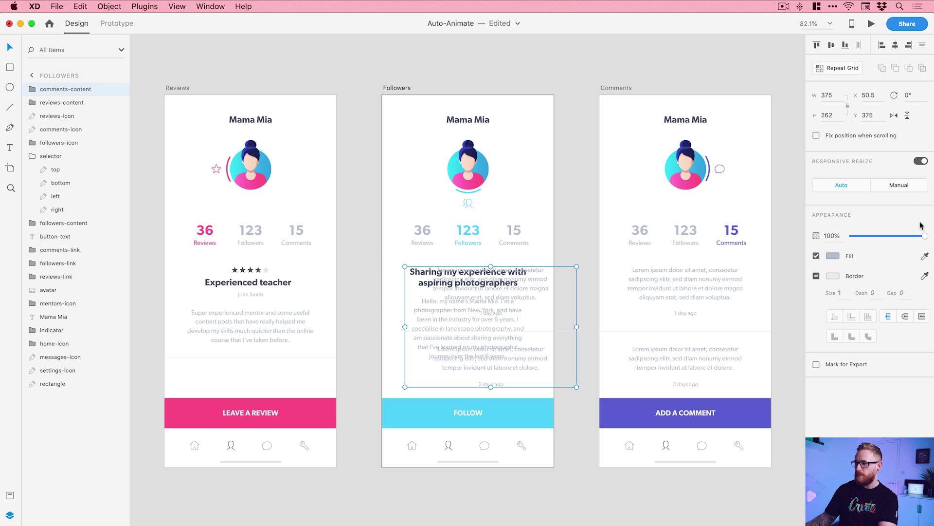
pyautogui.moveTo(925, 235); pyautogui.dragTo(851, 236)
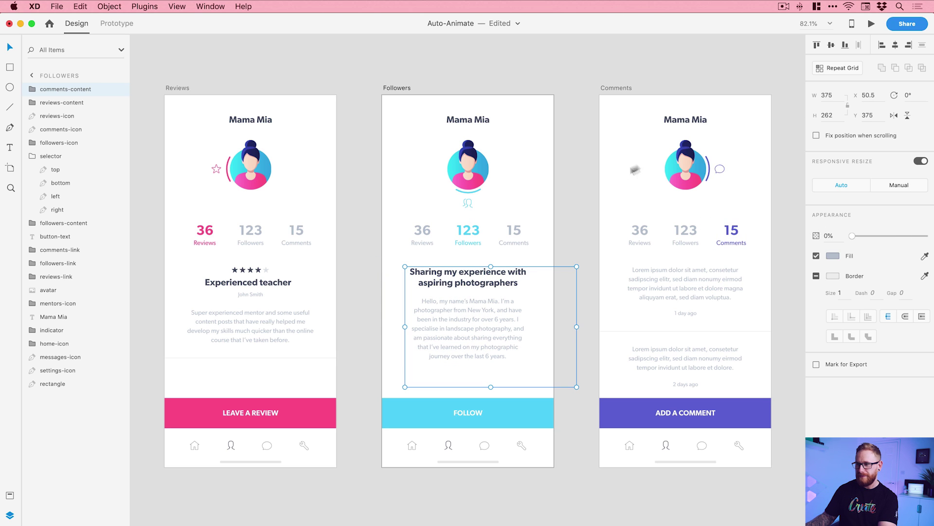
# Step: Preview the prototype from Followers and switch between Reviews, Followers and Comments to check the content transitions, including Reviews directly to Comments
pyautogui.click(871, 23)
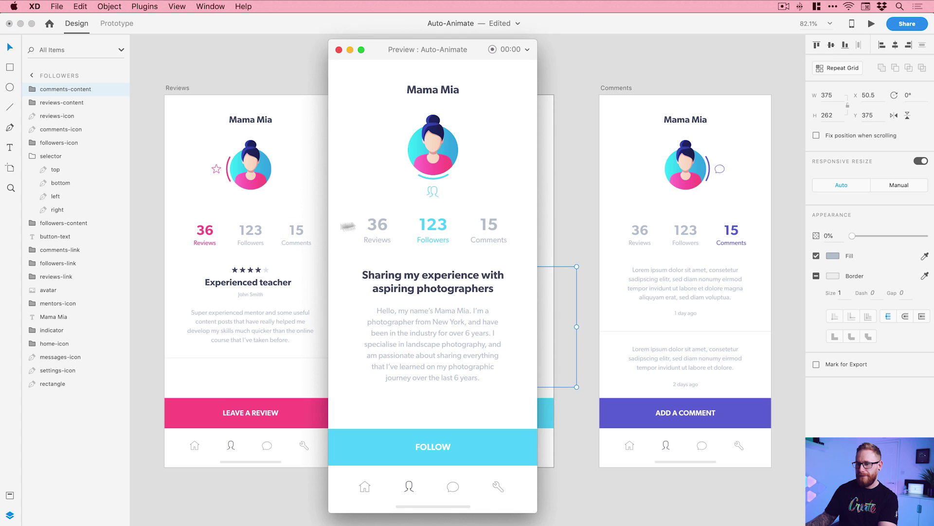
pyautogui.click(377, 225)
pyautogui.click(430, 225)
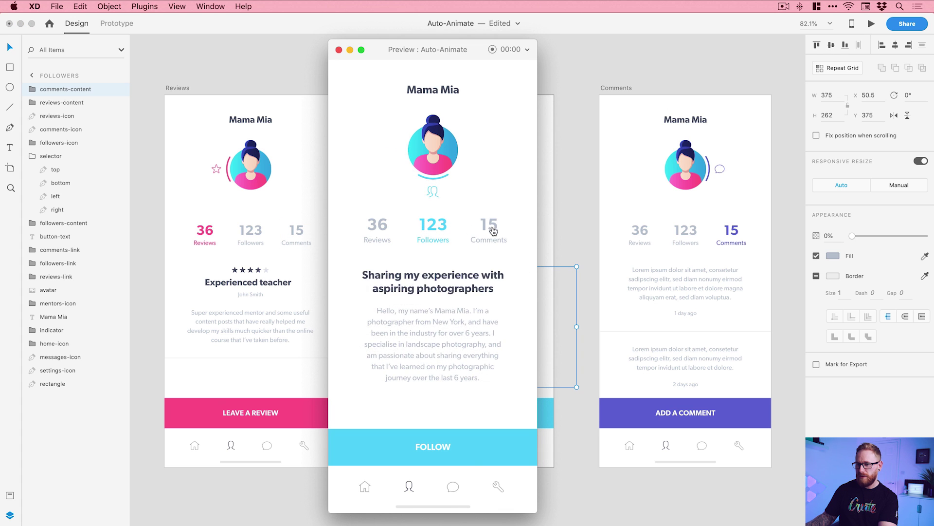
pyautogui.click(489, 224)
pyautogui.click(437, 227)
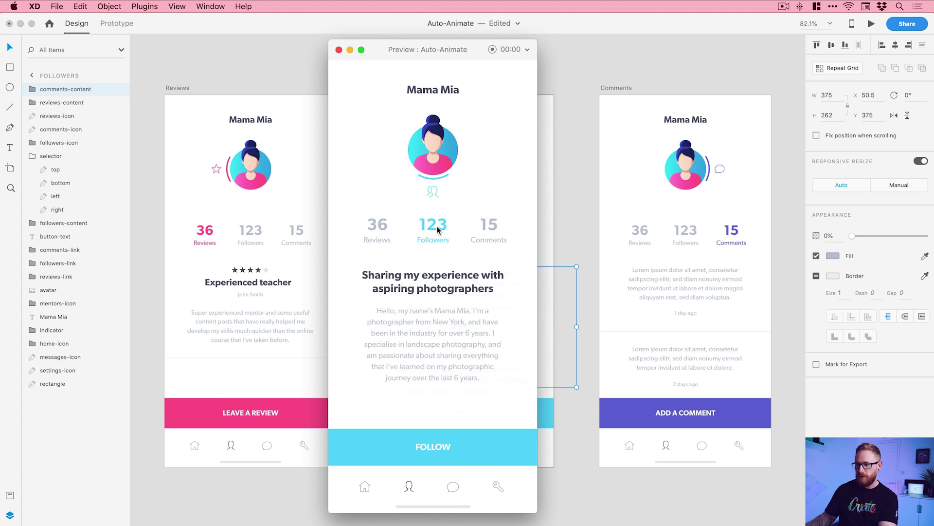
pyautogui.click(377, 224)
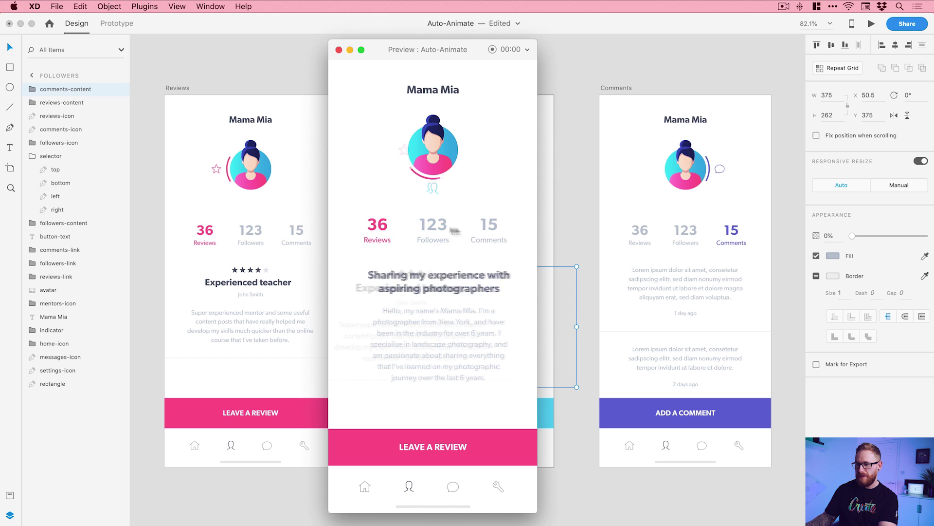
pyautogui.click(485, 226)
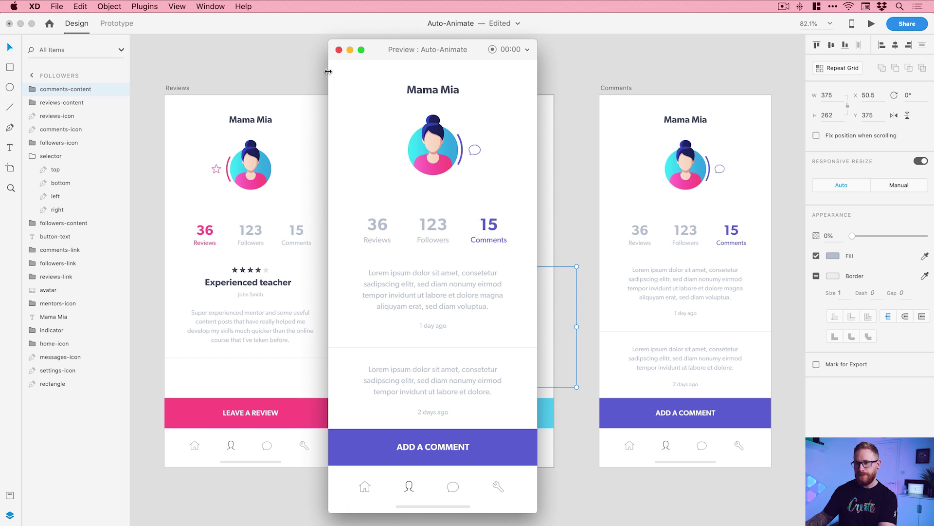
pyautogui.click(339, 50)
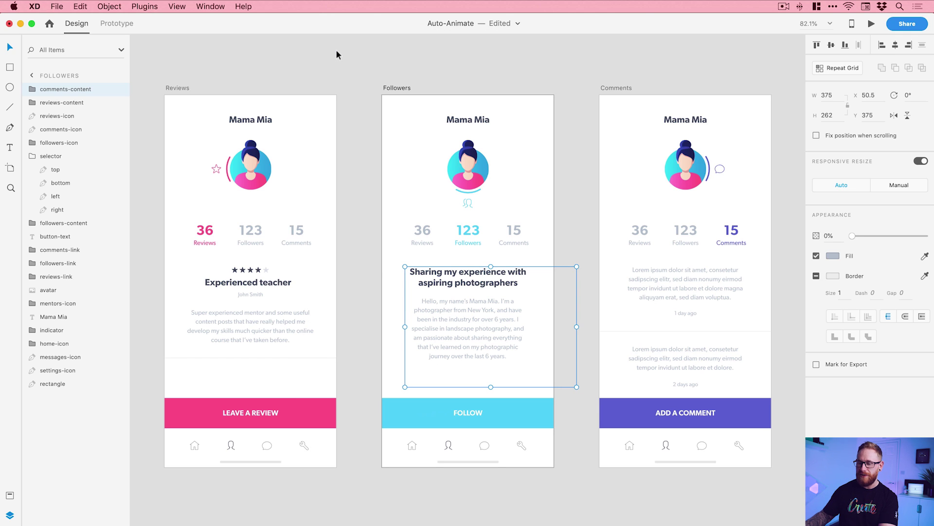
# Step: Copy the reviews-content group from the Reviews artboard and paste it onto the Comments artboard
pyautogui.click(272, 324)
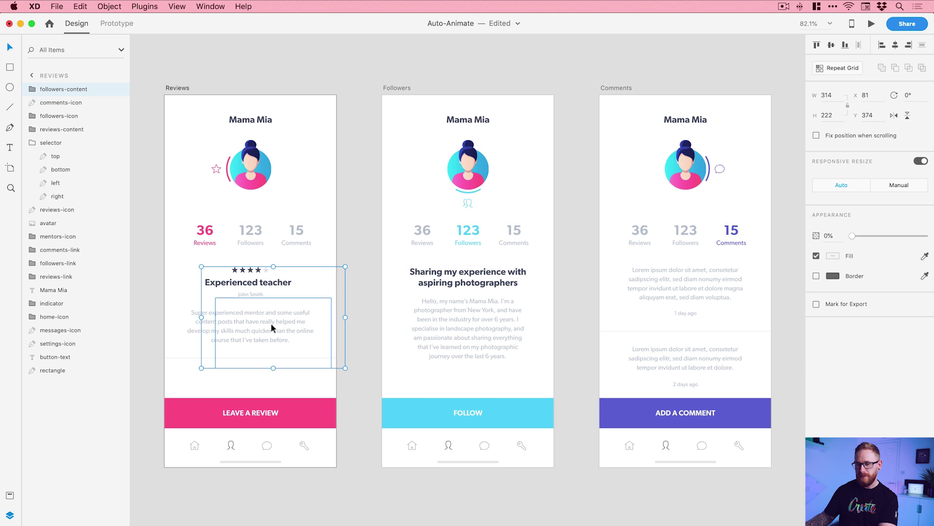
pyautogui.click(200, 321)
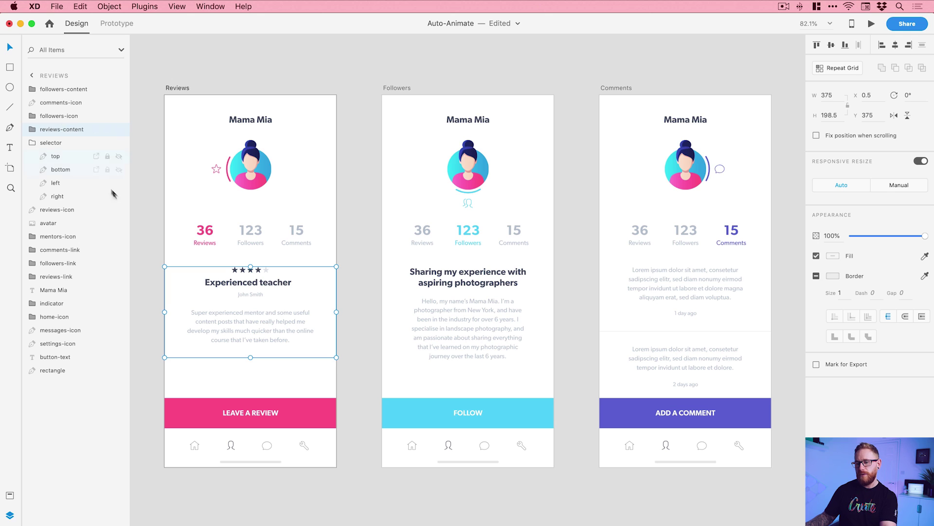
pyautogui.click(94, 6)
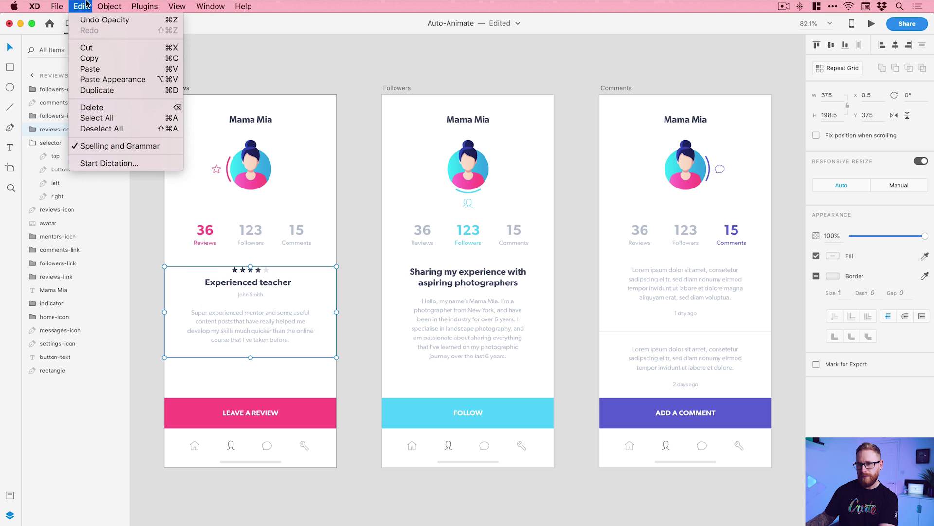
pyautogui.click(98, 60)
pyautogui.click(745, 284)
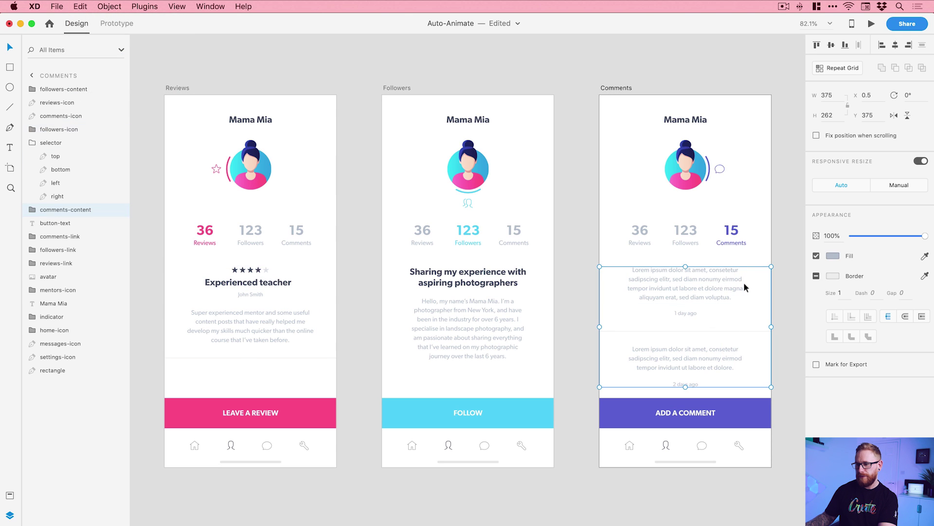
pyautogui.click(80, 6)
pyautogui.click(101, 66)
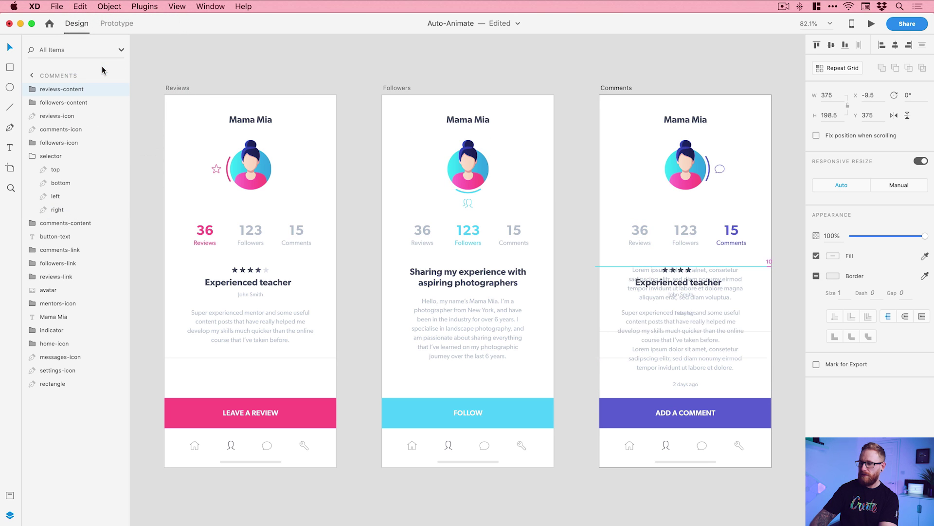
# Step: Move the pasted reviews-content group on the Comments artboard 50 px left, to X -49.5, and set its opacity to 0%
pyautogui.hotkey('shift', 'Left')
pyautogui.hotkey('shift', 'Left')
pyautogui.hotkey('shift', 'Left')
pyautogui.hotkey('shift', 'Left')
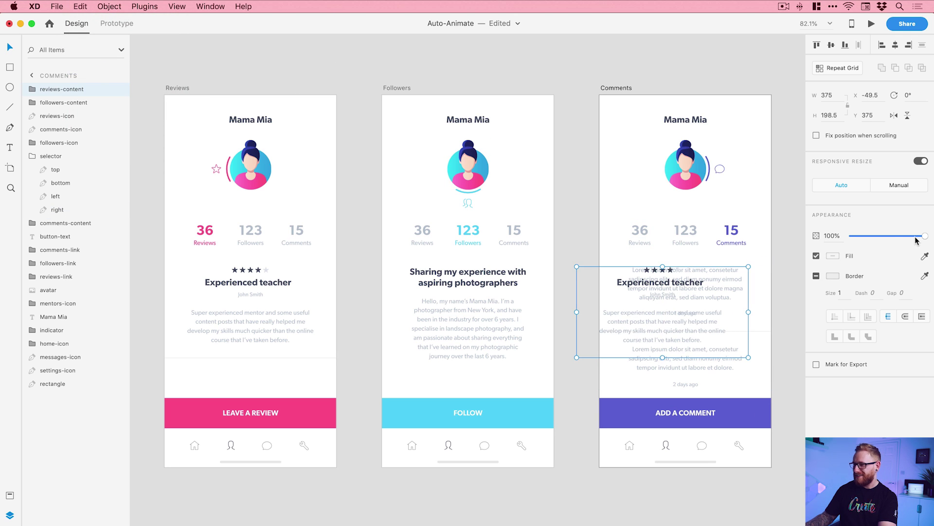
pyautogui.moveTo(924, 235); pyautogui.dragTo(836, 235)
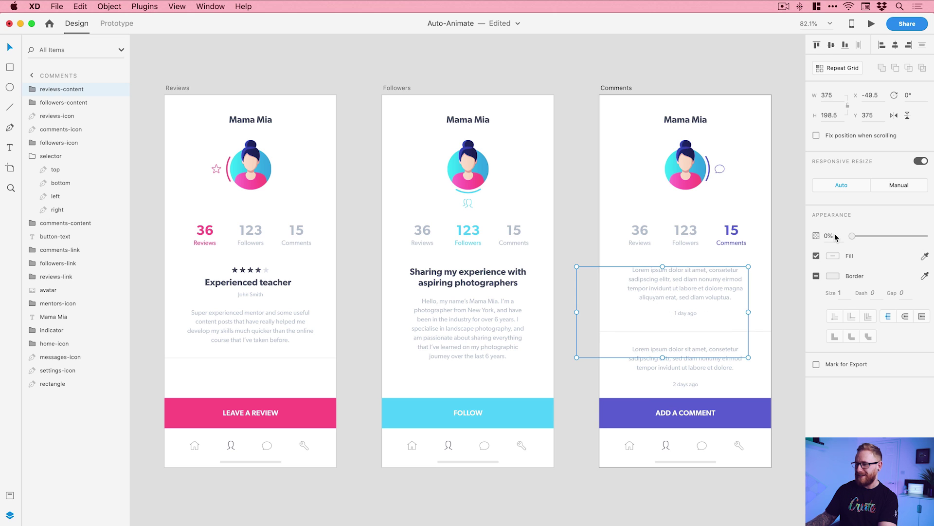
pyautogui.click(784, 267)
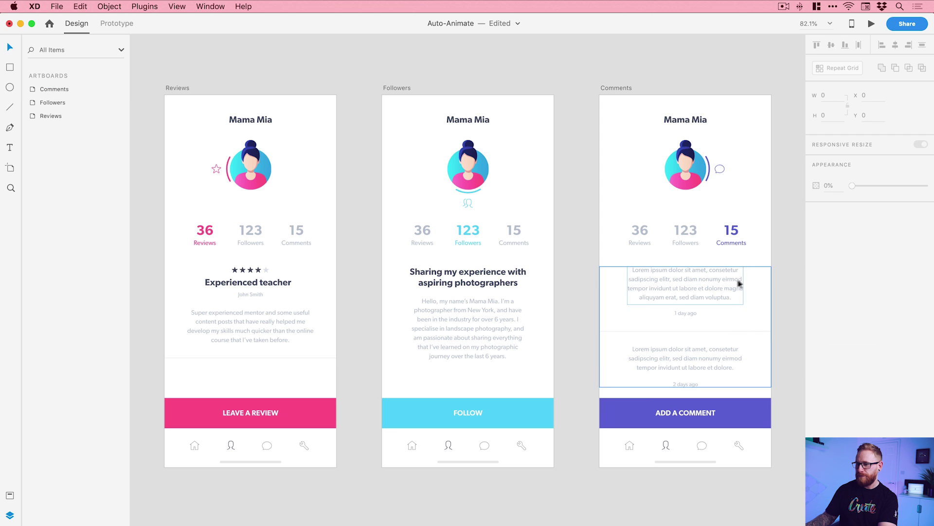
# Step: Copy the comments-content group from the Comments artboard and paste it onto the Reviews artboard
pyautogui.click(739, 284)
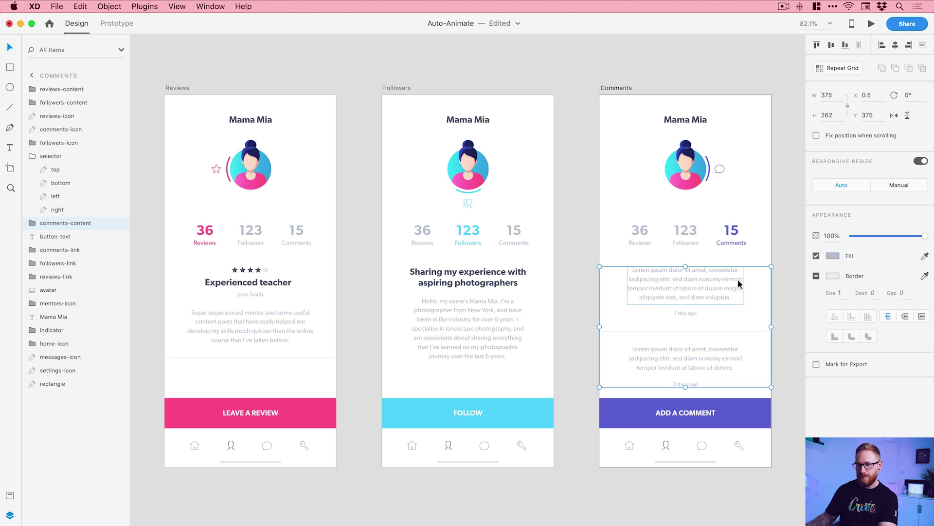
pyautogui.click(80, 6)
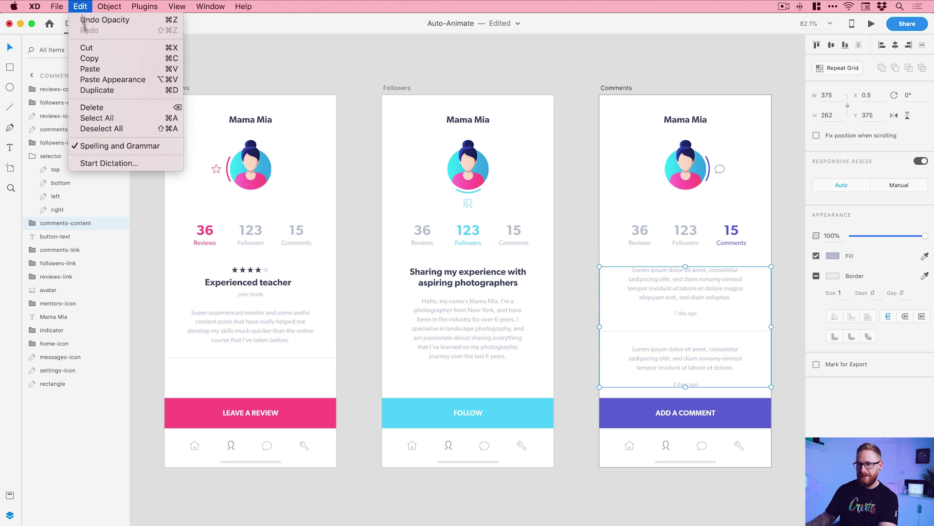
pyautogui.click(90, 69)
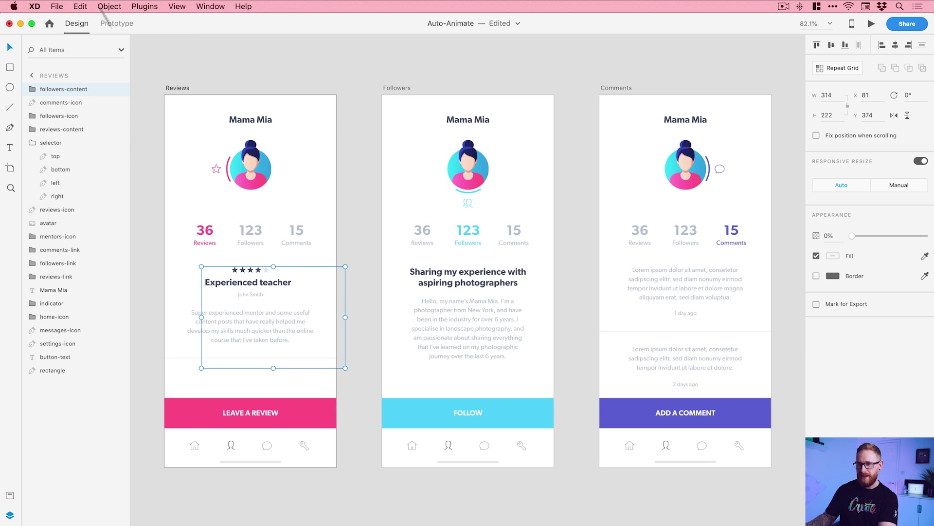
pyautogui.click(80, 6)
pyautogui.click(90, 67)
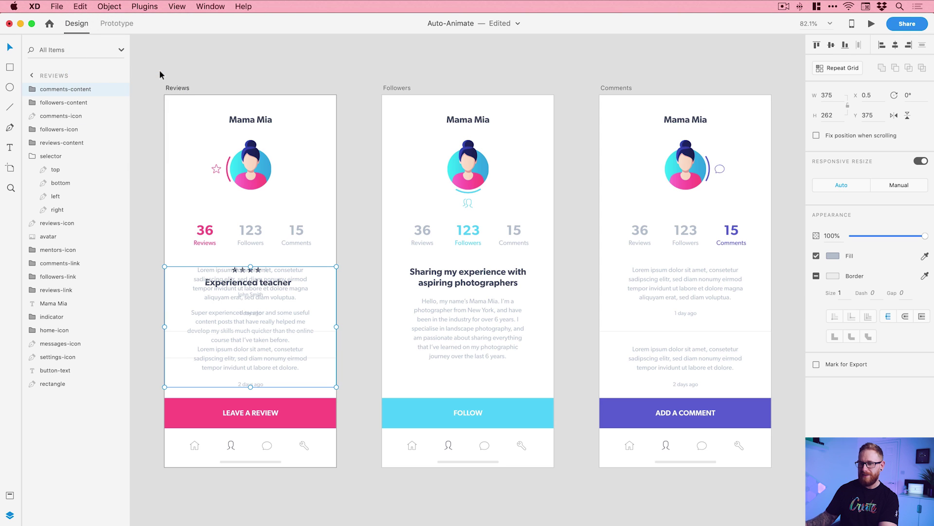
# Step: Move the pasted comments-content group on the Reviews artboard 50 px right, to X 50.5, and set its opacity to 0%
pyautogui.hotkey('shift', 'Right')
pyautogui.hotkey('shift', 'Right')
pyautogui.hotkey('shift', 'Right')
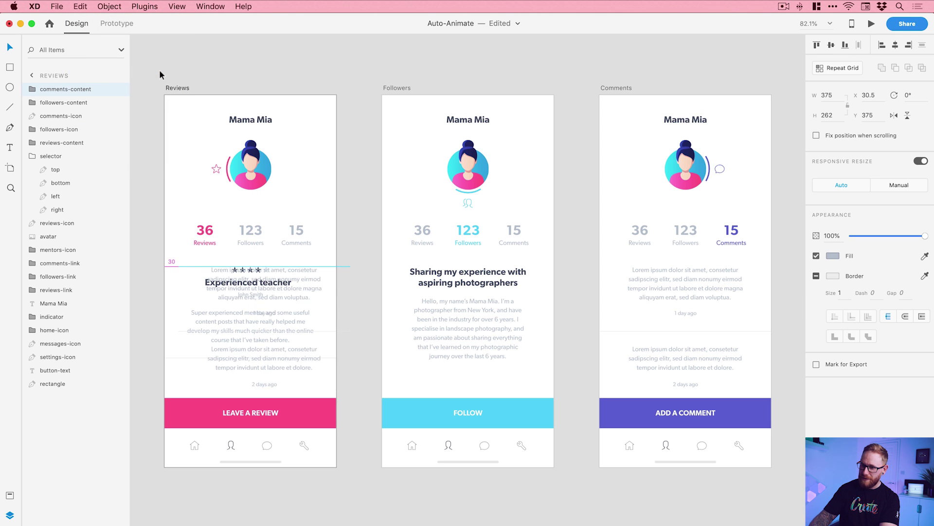
pyautogui.hotkey('shift', 'Right')
pyautogui.hotkey('shift', 'Right')
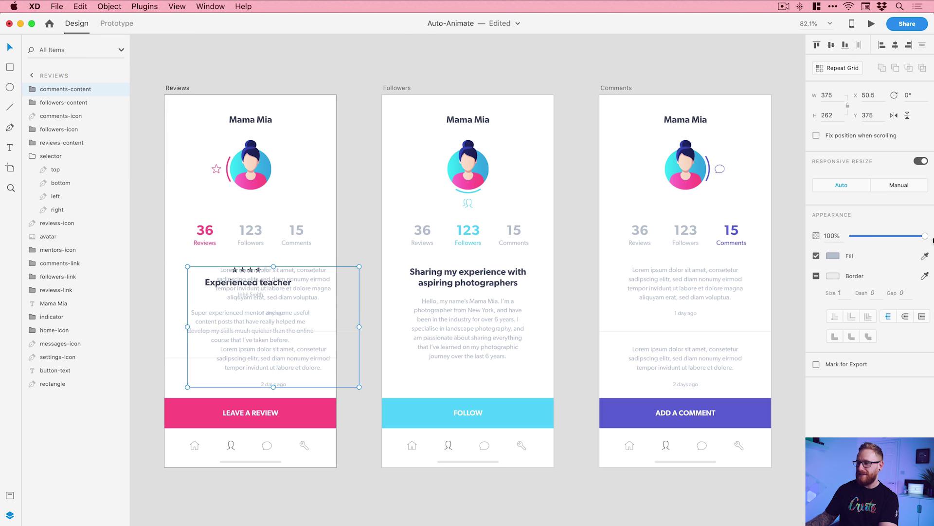
pyautogui.moveTo(925, 235); pyautogui.dragTo(790, 227)
pyautogui.click(550, 62)
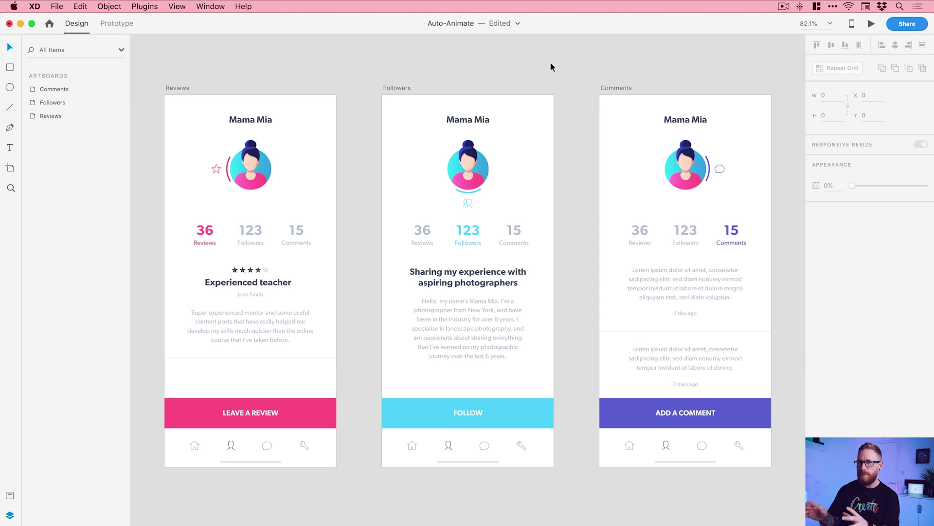
# Step: Preview the finished prototype and switch repeatedly among Reviews, Followers and Comments to check every content transition, then close the preview
pyautogui.click(871, 24)
pyautogui.click(437, 223)
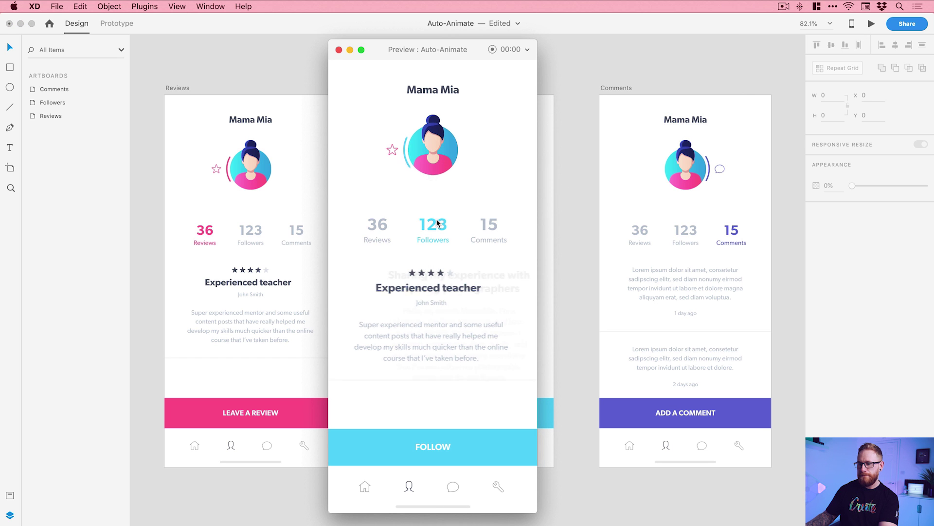
pyautogui.click(485, 225)
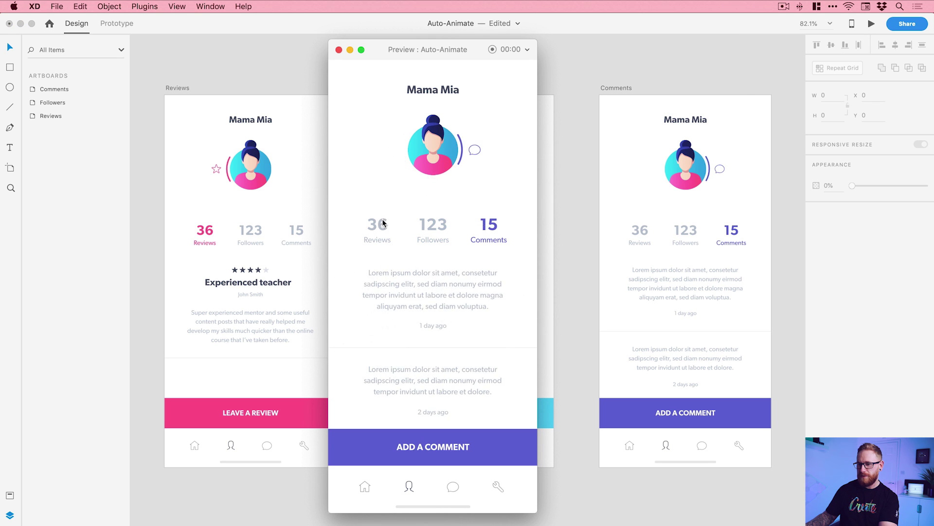
pyautogui.click(383, 224)
pyautogui.click(483, 226)
pyautogui.click(437, 232)
pyautogui.click(487, 230)
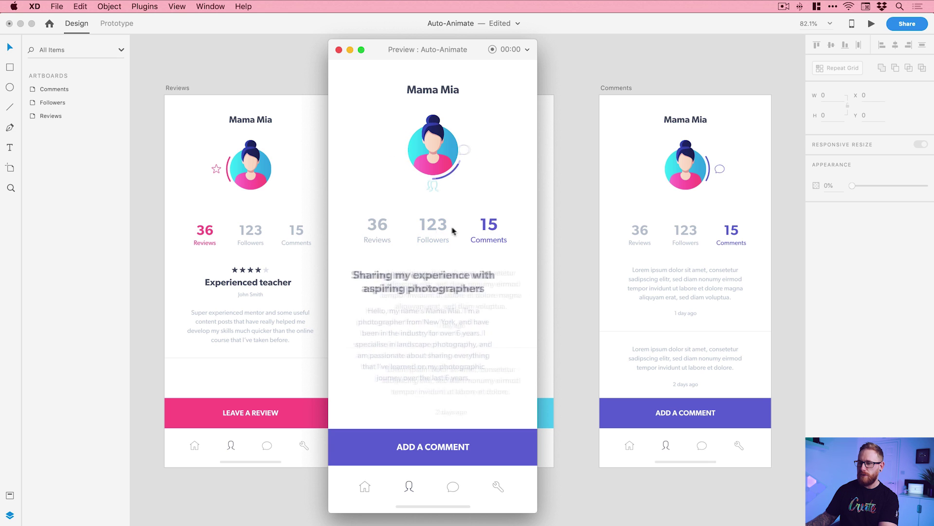
pyautogui.click(380, 224)
pyautogui.click(429, 227)
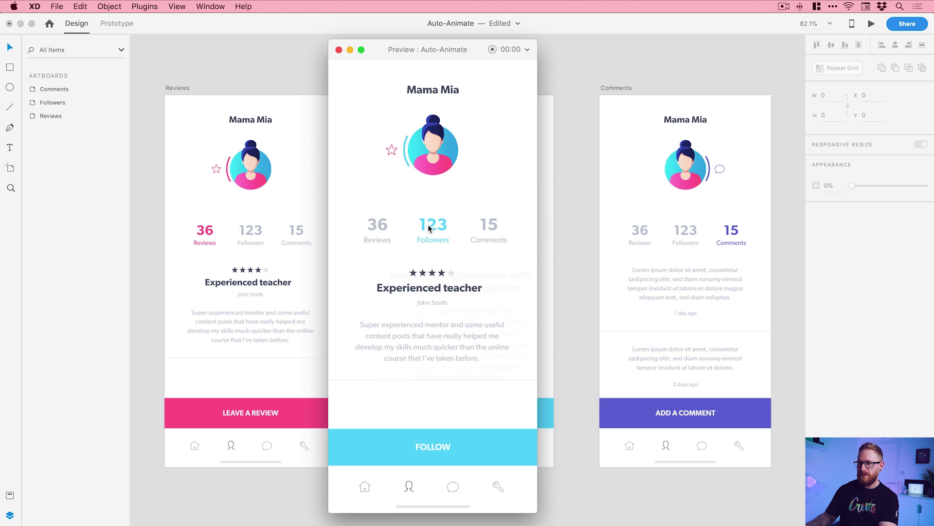
pyautogui.press('super+w')
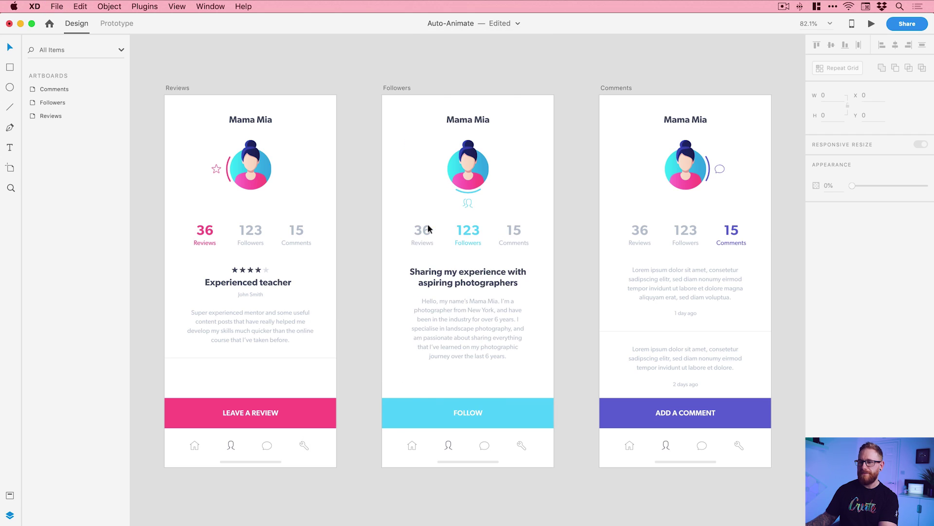